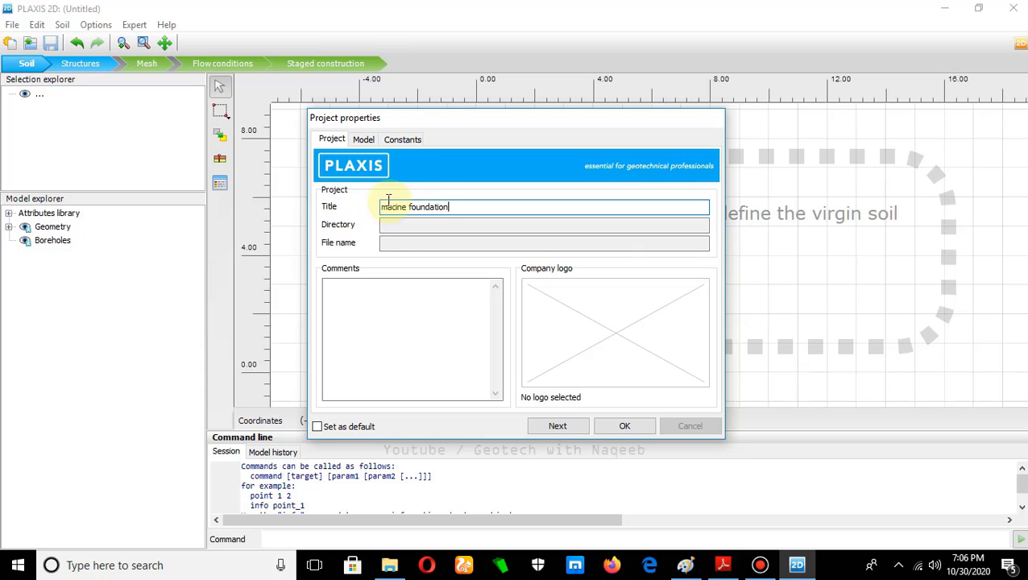
- Set the project's model type to Axisymmetry in the project properties
{"action": "left_click", "coordinate": [365, 141]}
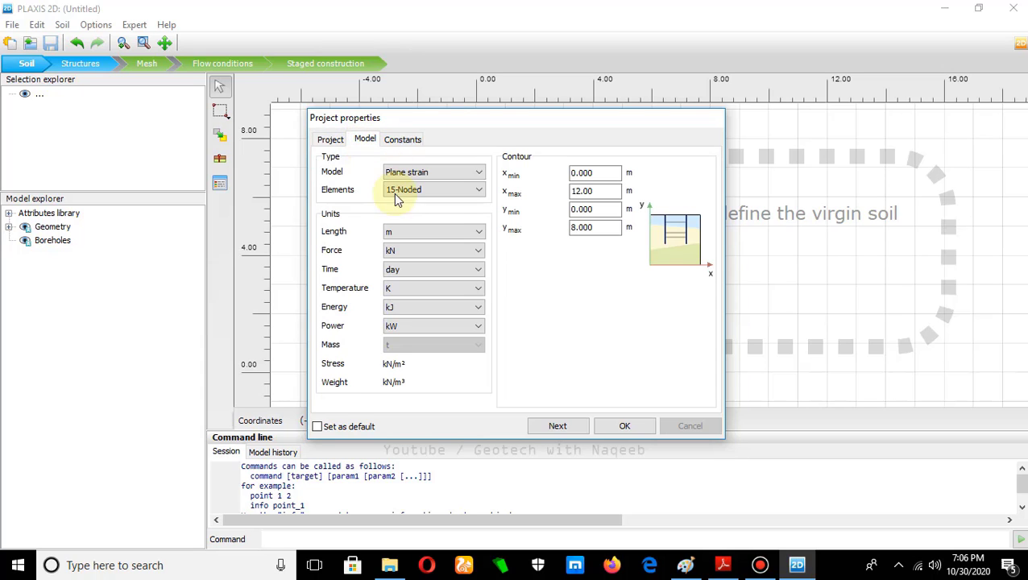
{"action": "left_click", "coordinate": [478, 175]}
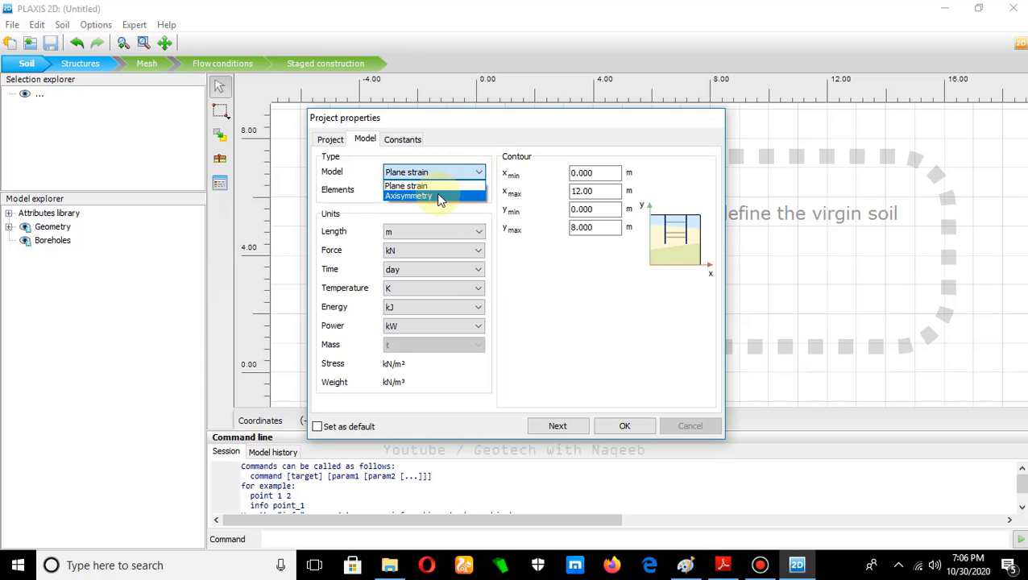
{"action": "left_click", "coordinate": [446, 196]}
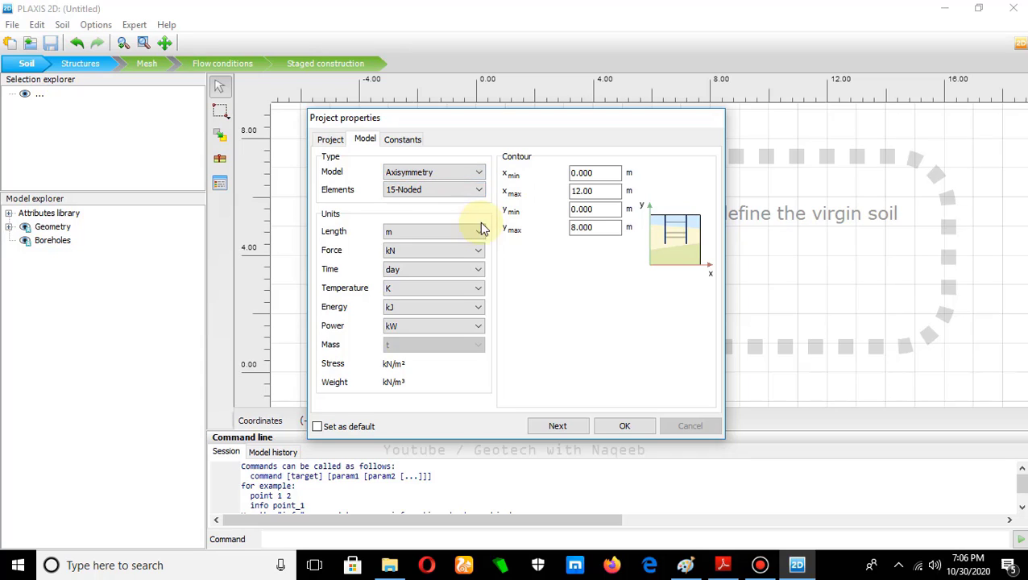
- Set the model contour to x max 20 m and y max 20 m, and accept the project properties
{"action": "left_click_drag", "start_coordinate": [599, 194], "coordinate": [564, 200]}
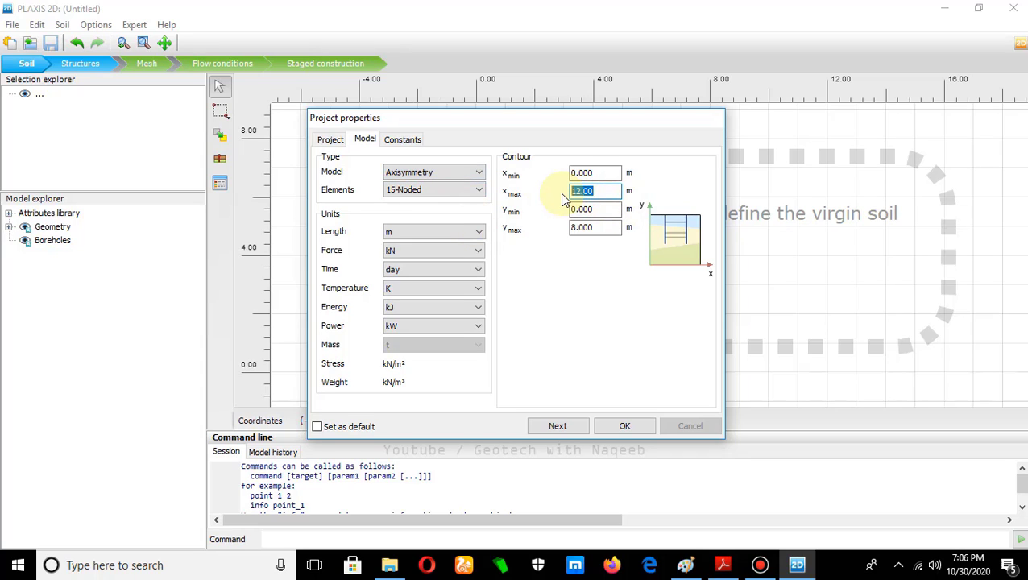
{"action": "type", "text": "2"}
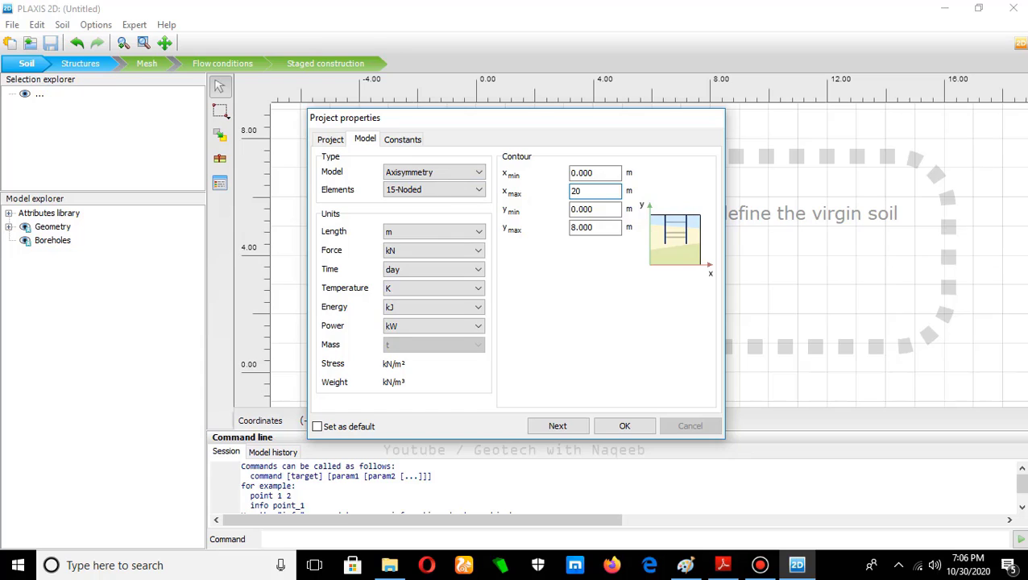
{"action": "type", "text": "0"}
{"action": "left_click_drag", "start_coordinate": [599, 228], "coordinate": [573, 227]}
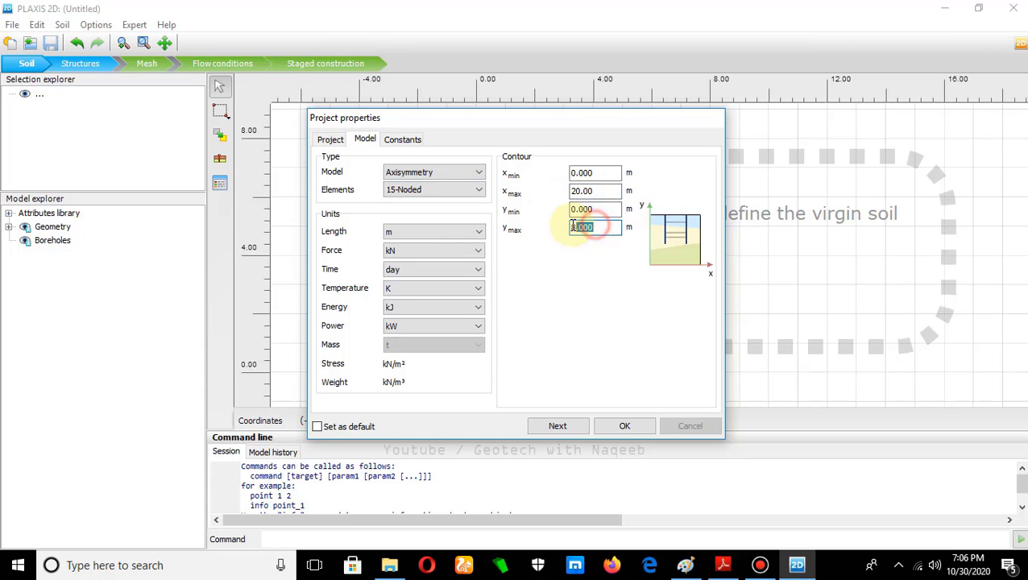
{"action": "type", "text": "20"}
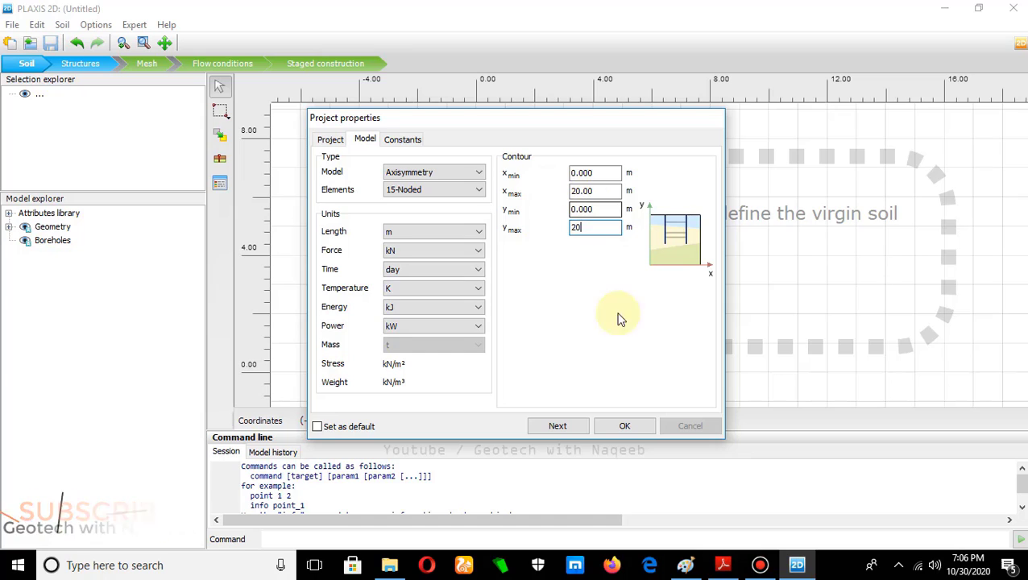
{"action": "left_click", "coordinate": [625, 427]}
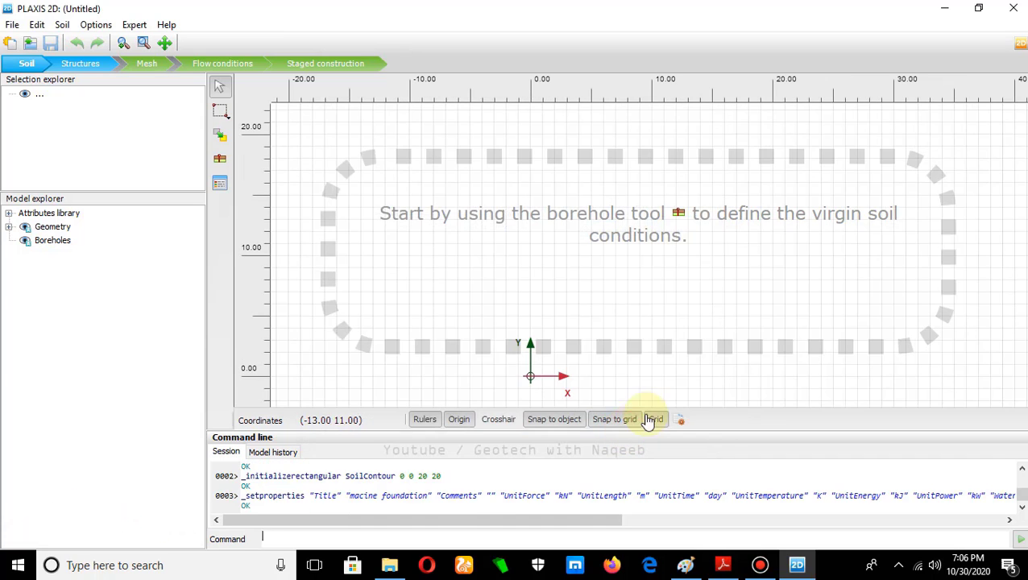
- Create a borehole at the origin (x = 0) and add a soil layer with its bottom at -10 m
{"action": "left_click", "coordinate": [218, 162]}
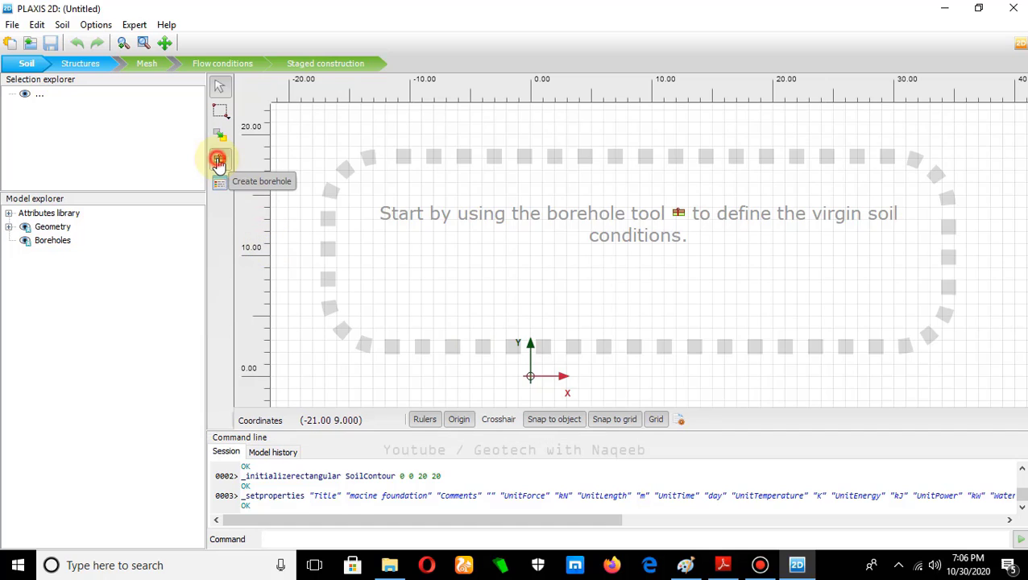
{"action": "left_click", "coordinate": [529, 377]}
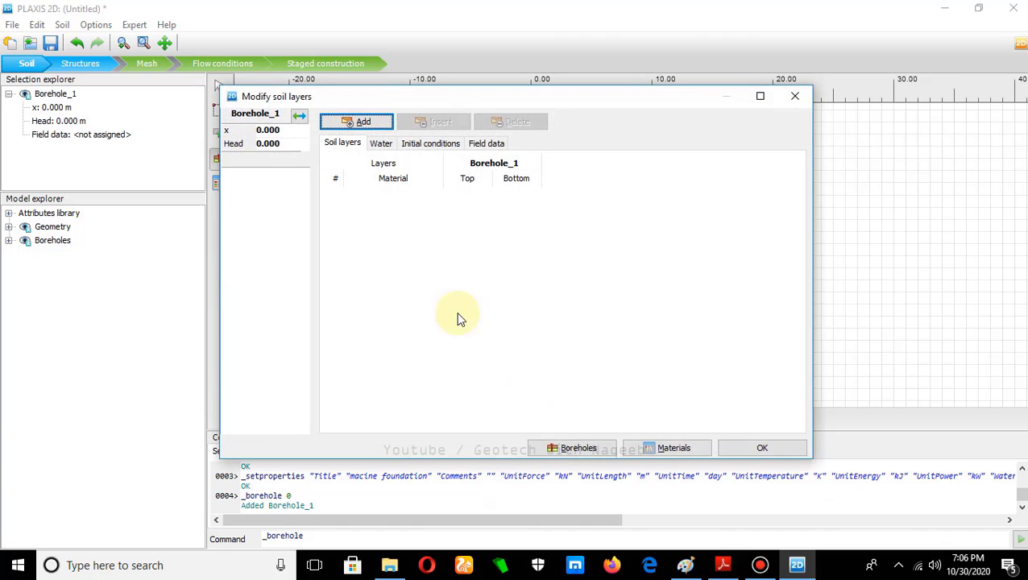
{"action": "left_click", "coordinate": [364, 127]}
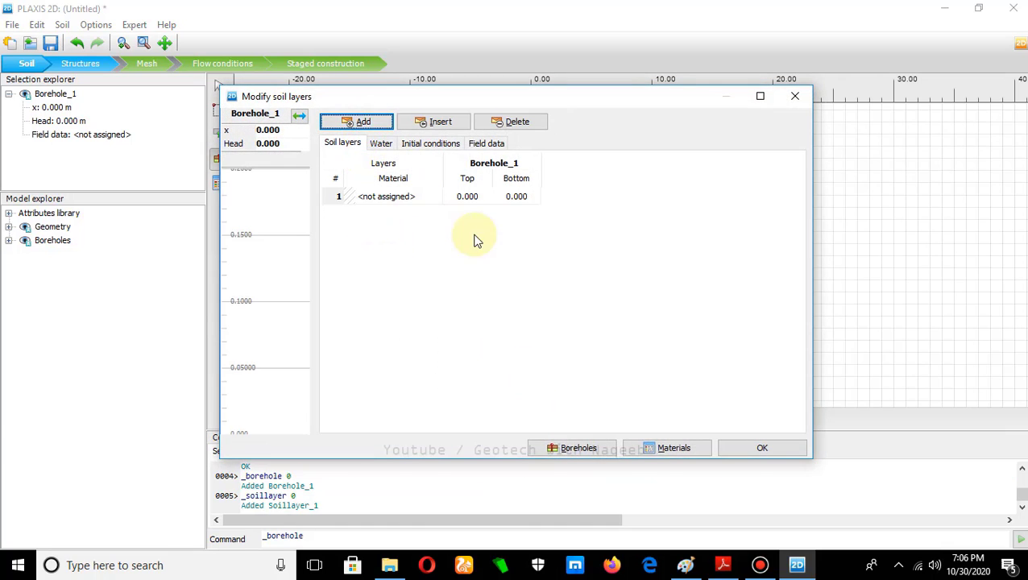
{"action": "left_click", "coordinate": [510, 199]}
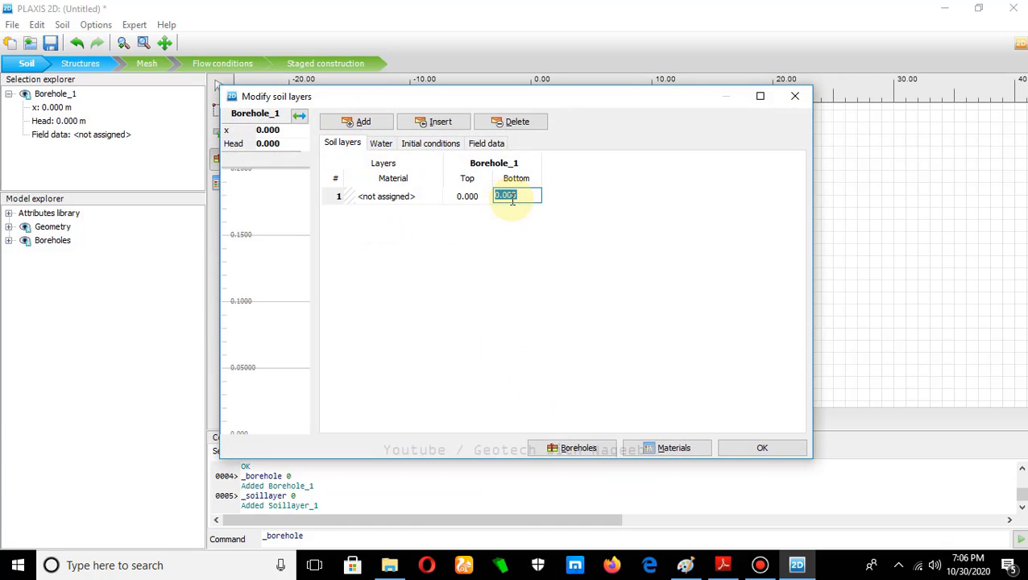
{"action": "type", "text": "-"}
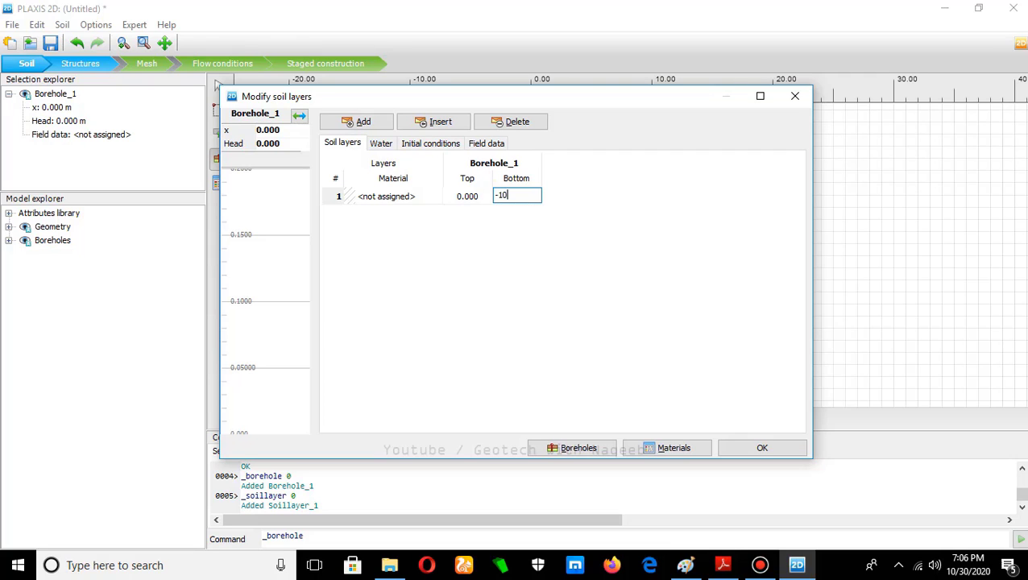
{"action": "type", "text": "10"}
{"action": "left_click", "coordinate": [500, 223]}
- Consult the material properties table in the Machine Foundation Vibrations PDF and create a soil material set named "soil" with the Linear elastic model
{"action": "left_click", "coordinate": [669, 448]}
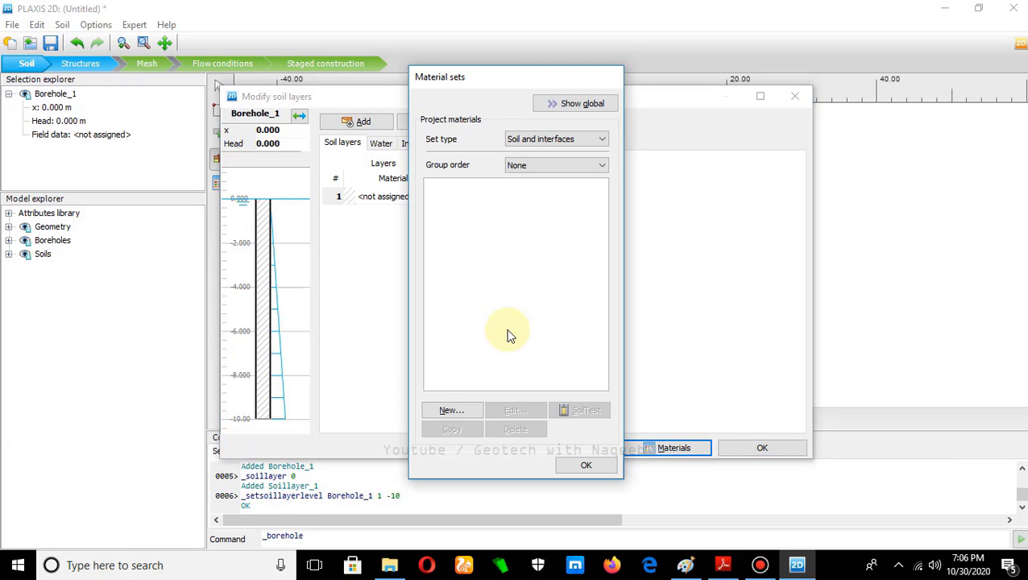
{"action": "left_click", "coordinate": [723, 561]}
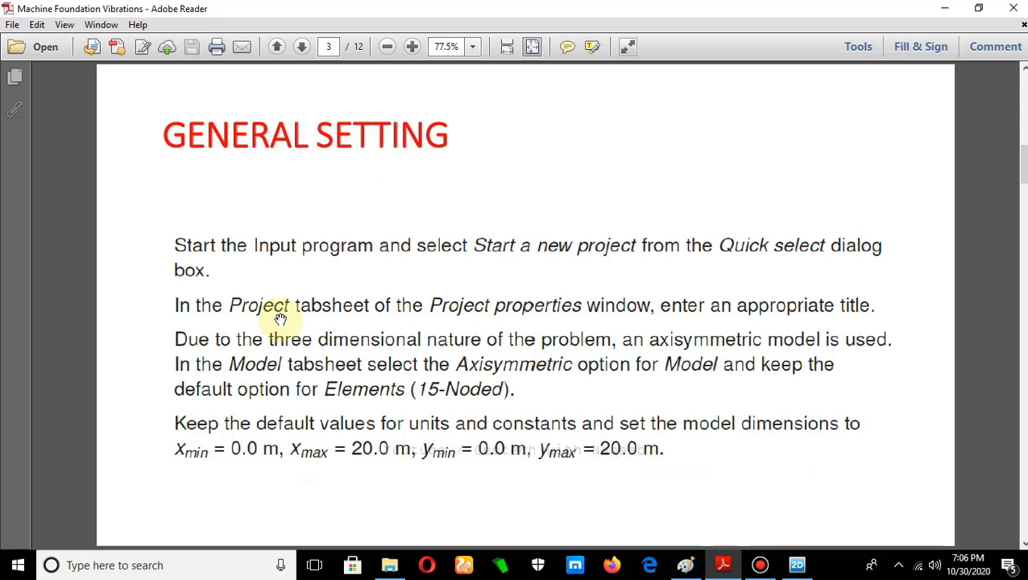
{"action": "scroll", "coordinate": [310, 403], "scroll_direction": "down", "scroll_amount": 1}
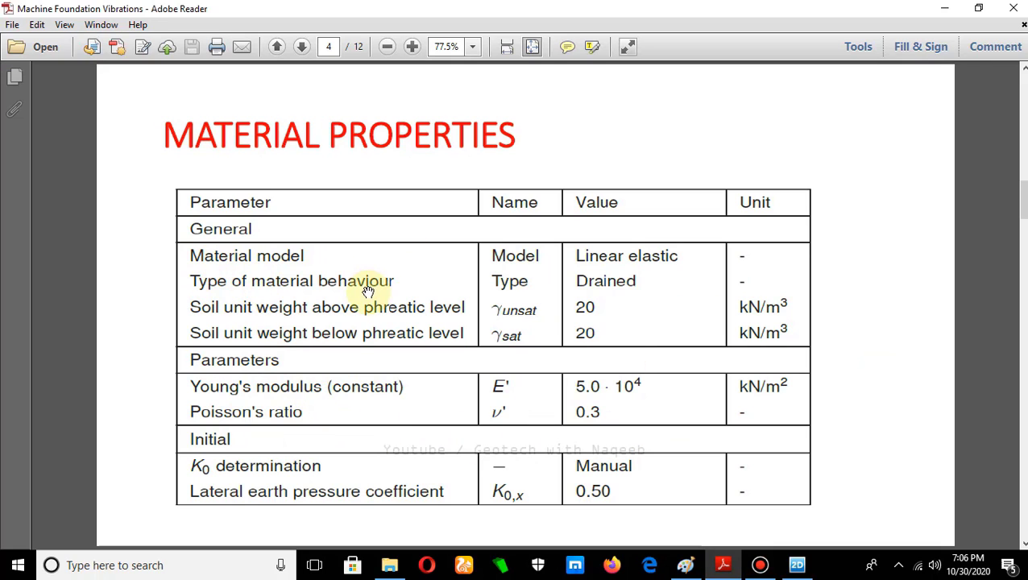
{"action": "left_click", "coordinate": [798, 565]}
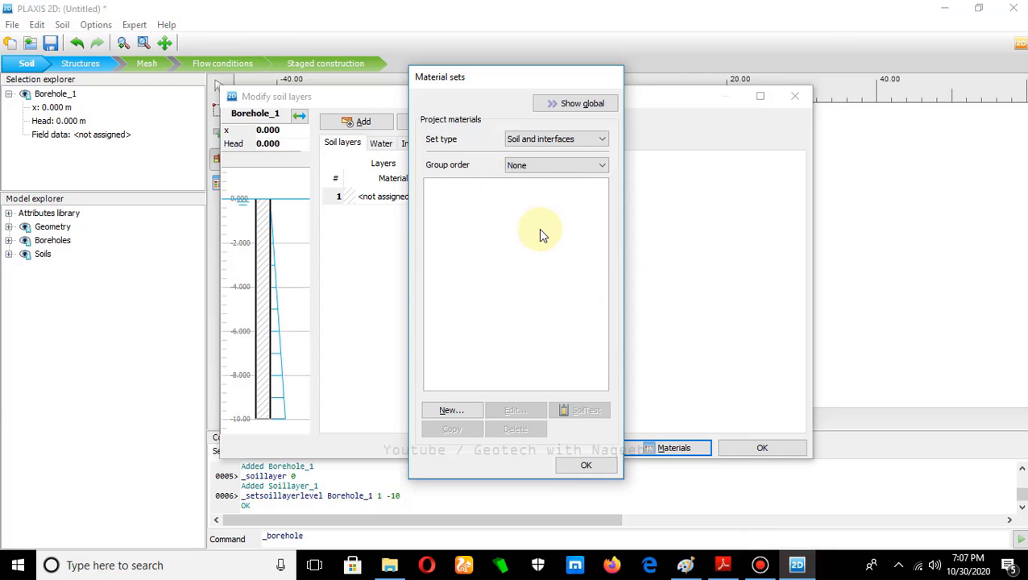
{"action": "left_click", "coordinate": [453, 411]}
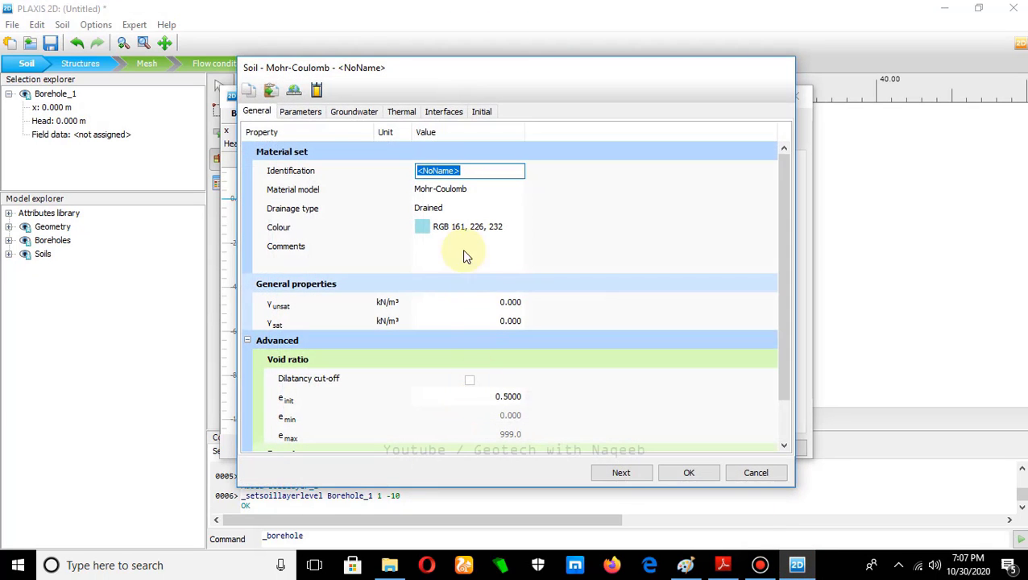
{"action": "type", "text": "soil"}
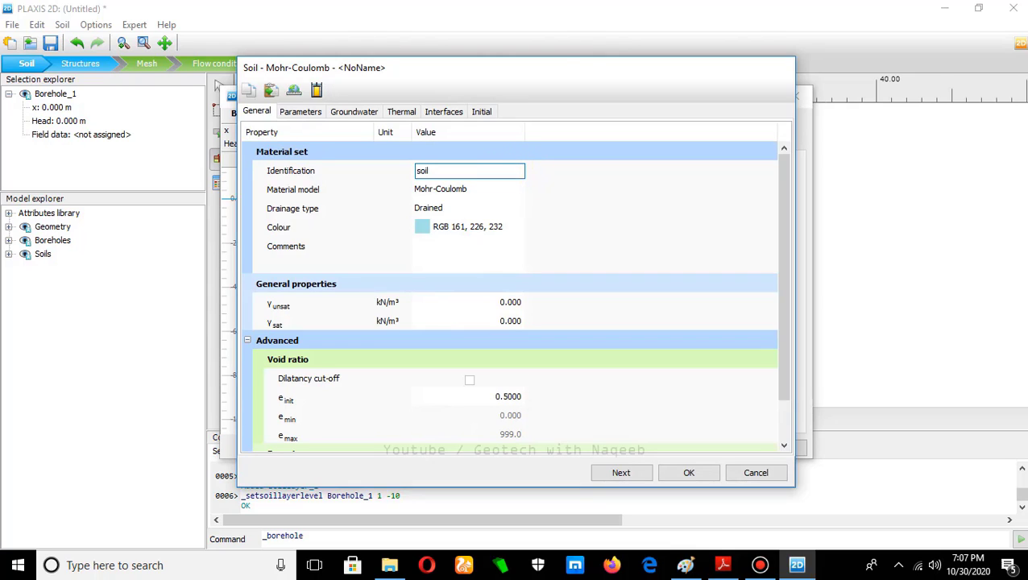
{"action": "left_click", "coordinate": [498, 191]}
{"action": "left_click", "coordinate": [516, 191]}
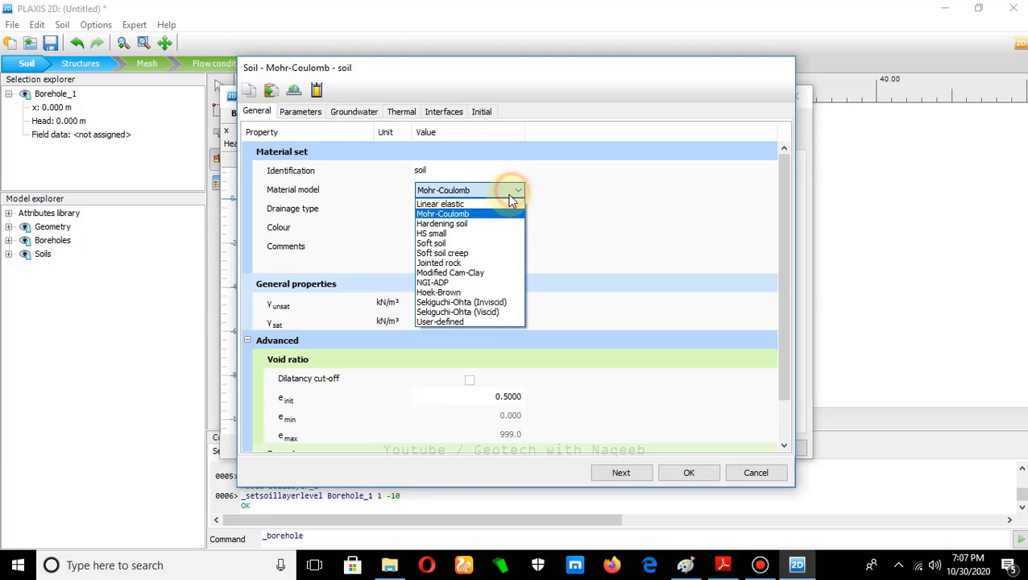
{"action": "left_click", "coordinate": [495, 205]}
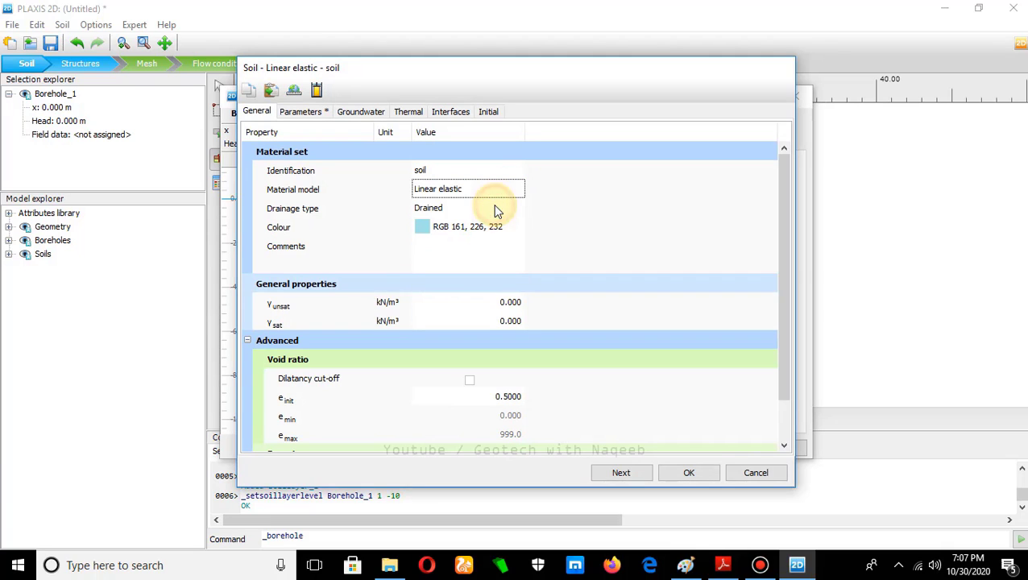
- Set both the unsaturated and saturated unit weights of the soil material to 20 kN/m³
{"action": "left_click", "coordinate": [499, 305]}
{"action": "type", "text": "2"}
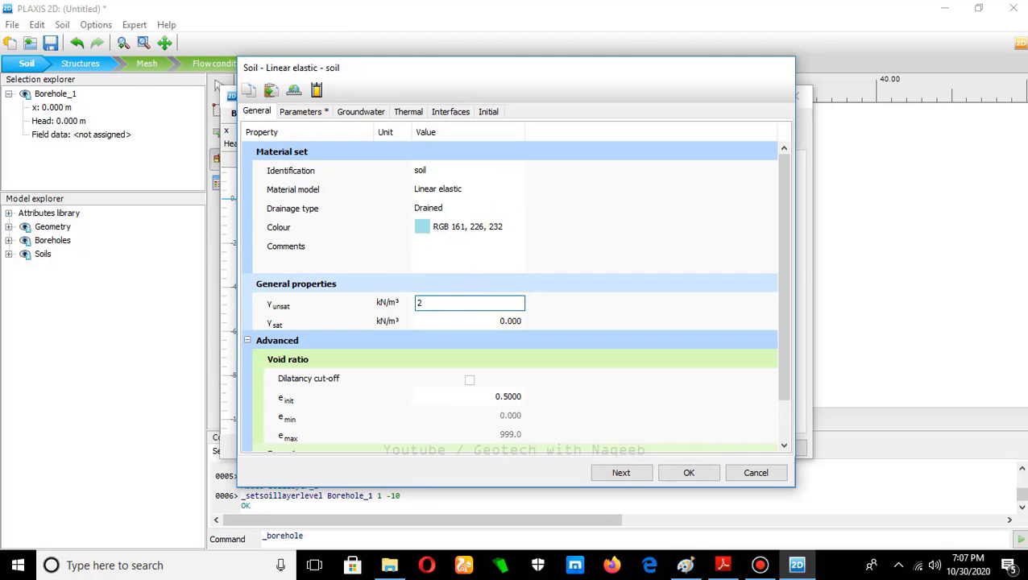
{"action": "type", "text": "0"}
{"action": "left_click", "coordinate": [511, 321]}
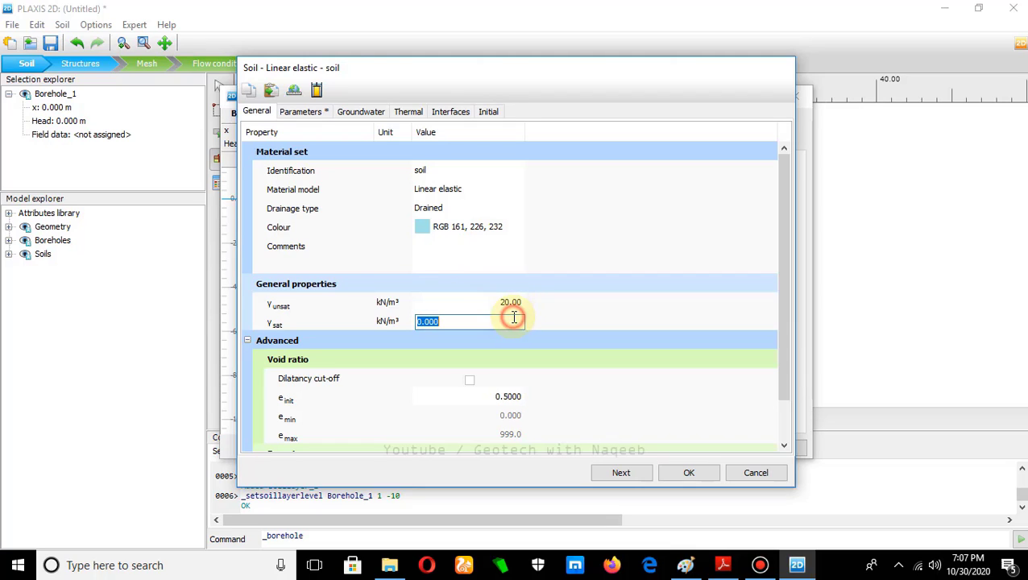
{"action": "type", "text": "2"}
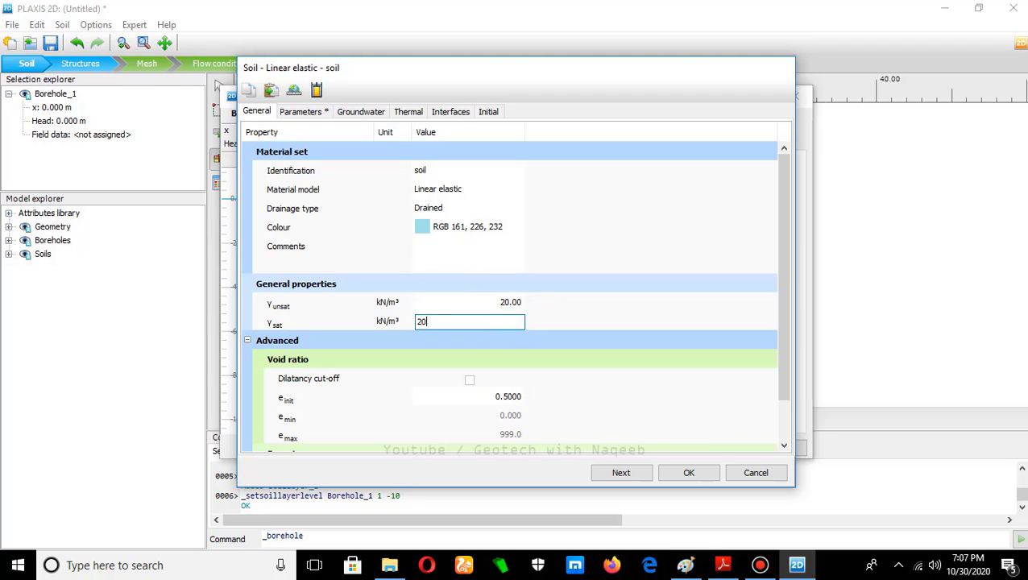
{"action": "type", "text": "0"}
- Look up the stiffness values in the PDF and set the soil's E' to 5e4 kN/m² and Poisson's ratio to 0.3
{"action": "left_click", "coordinate": [300, 111]}
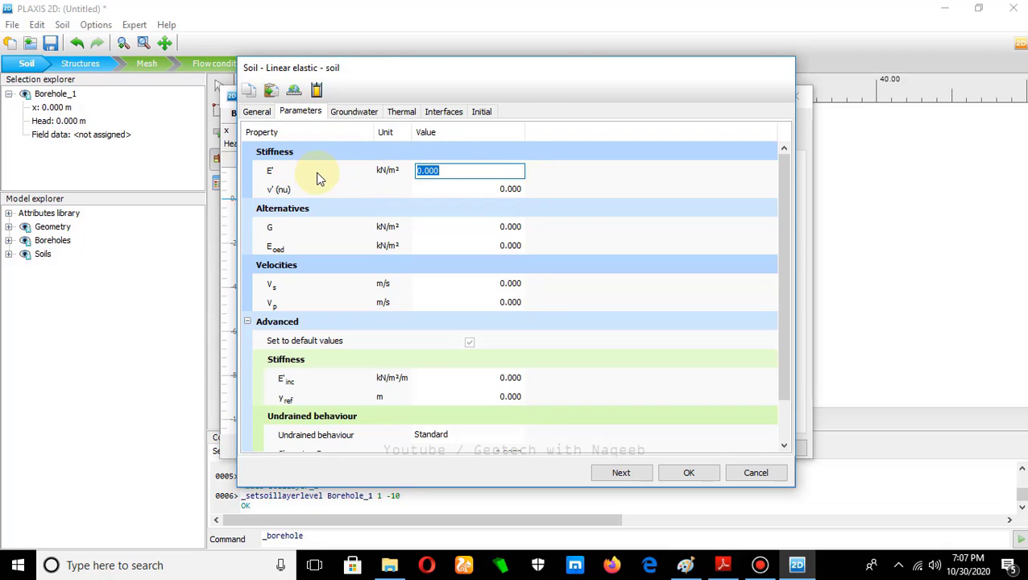
{"action": "left_click", "coordinate": [723, 565]}
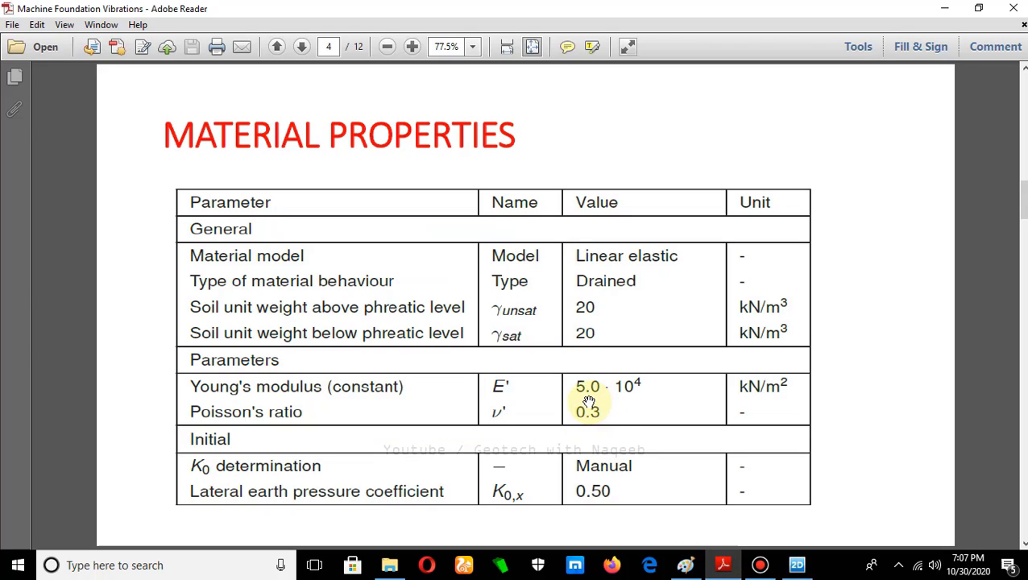
{"action": "left_click", "coordinate": [797, 567]}
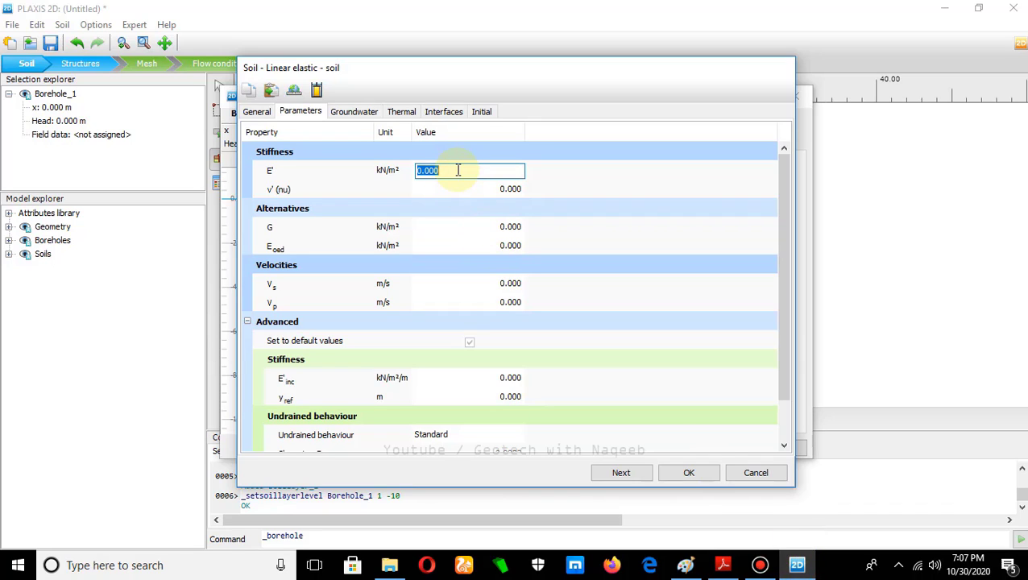
{"action": "type", "text": "5e"}
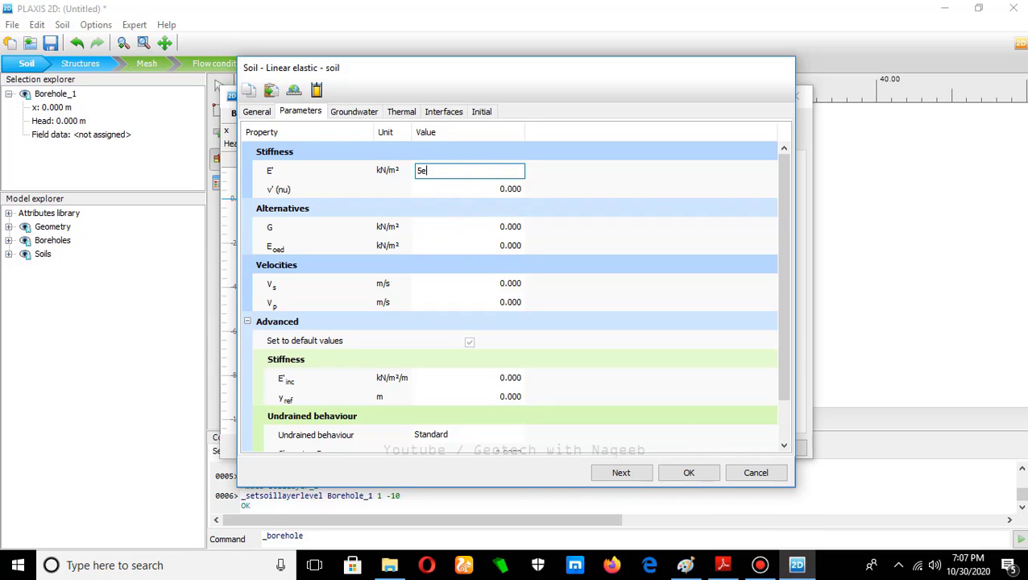
{"action": "type", "text": "4"}
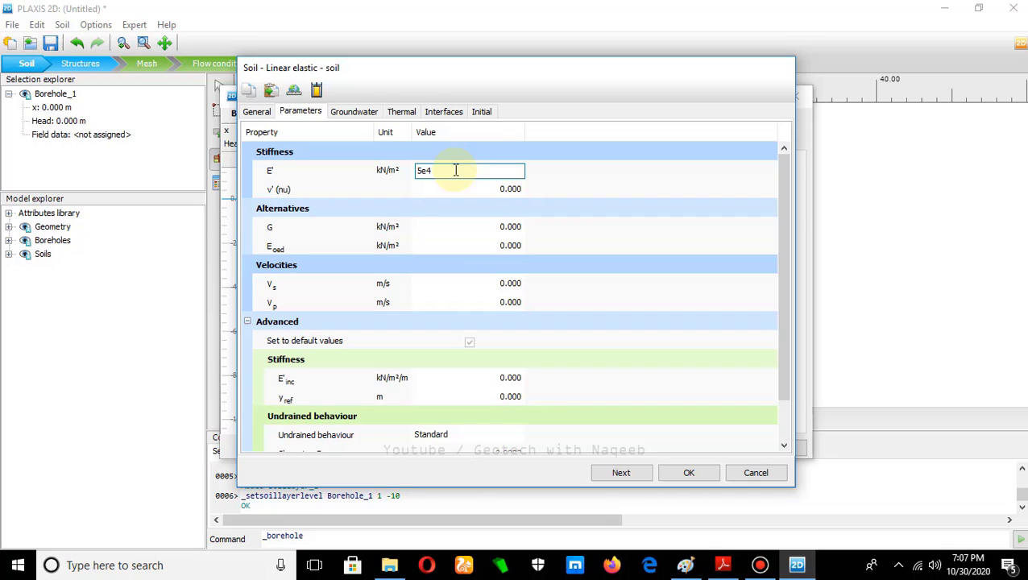
{"action": "left_click", "coordinate": [497, 189]}
{"action": "type", "text": "0.3"}
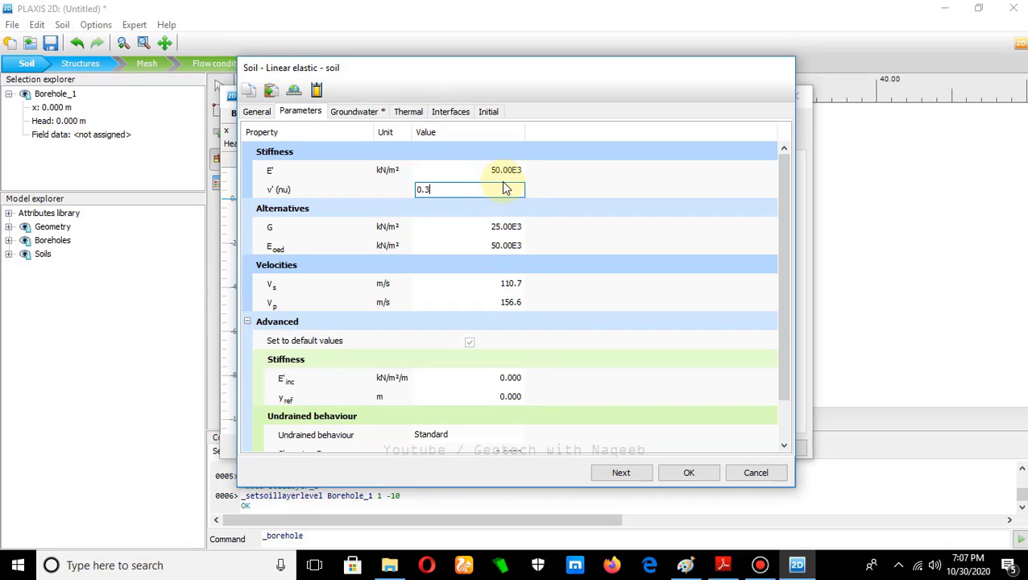
- Look up the initial conditions in the PDF, set the soil's K0 determination to Manual with K0,x = 0.5, and save the material
{"action": "left_click", "coordinate": [722, 566]}
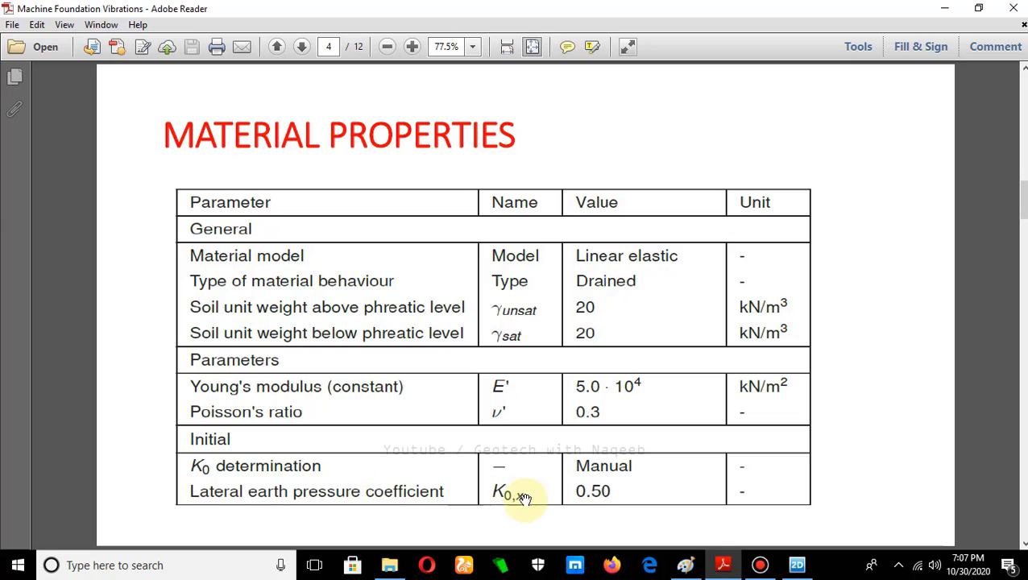
{"action": "left_click", "coordinate": [797, 566]}
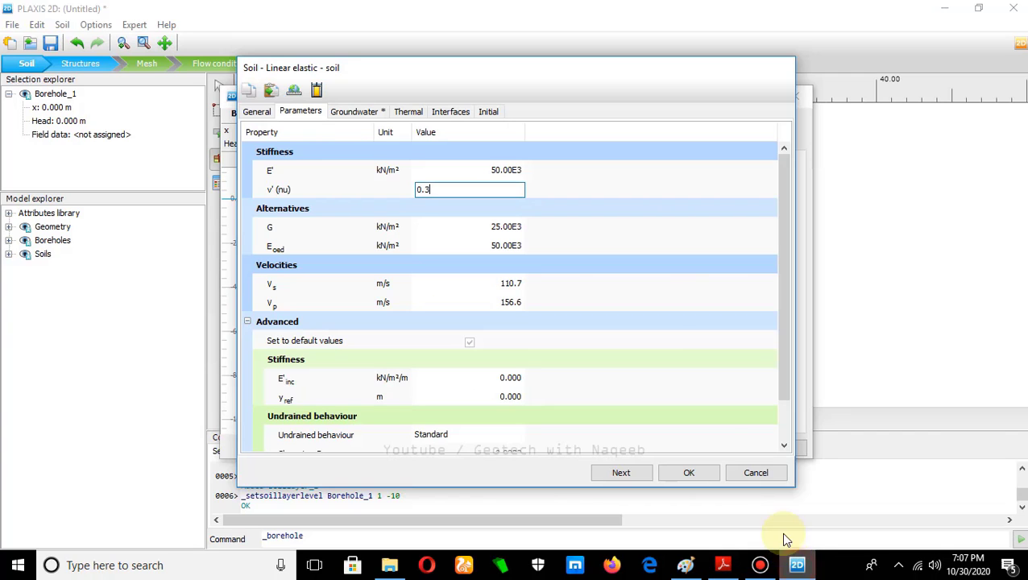
{"action": "left_click", "coordinate": [492, 112]}
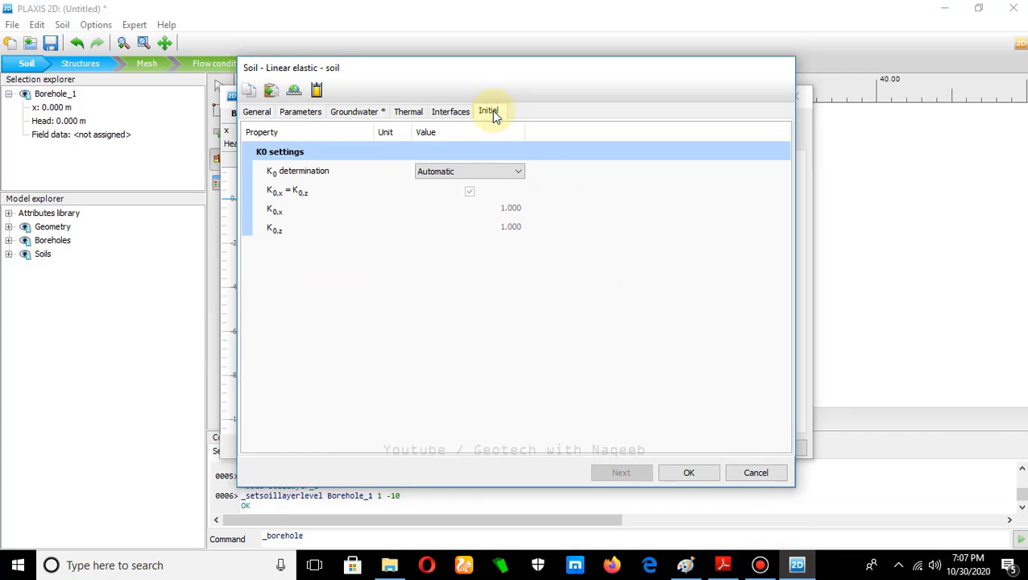
{"action": "left_click", "coordinate": [519, 173]}
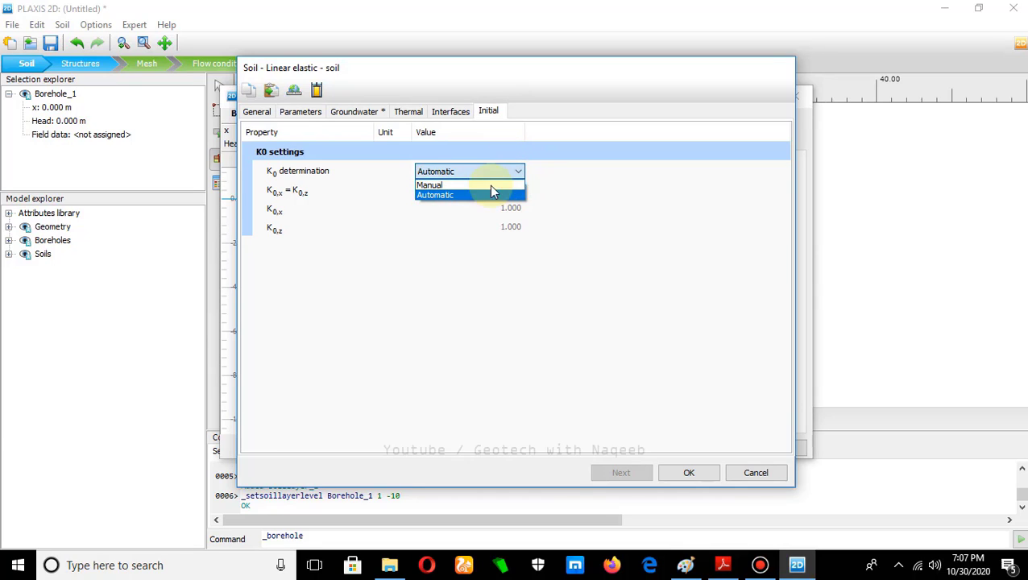
{"action": "left_click", "coordinate": [469, 185]}
{"action": "left_click", "coordinate": [516, 208]}
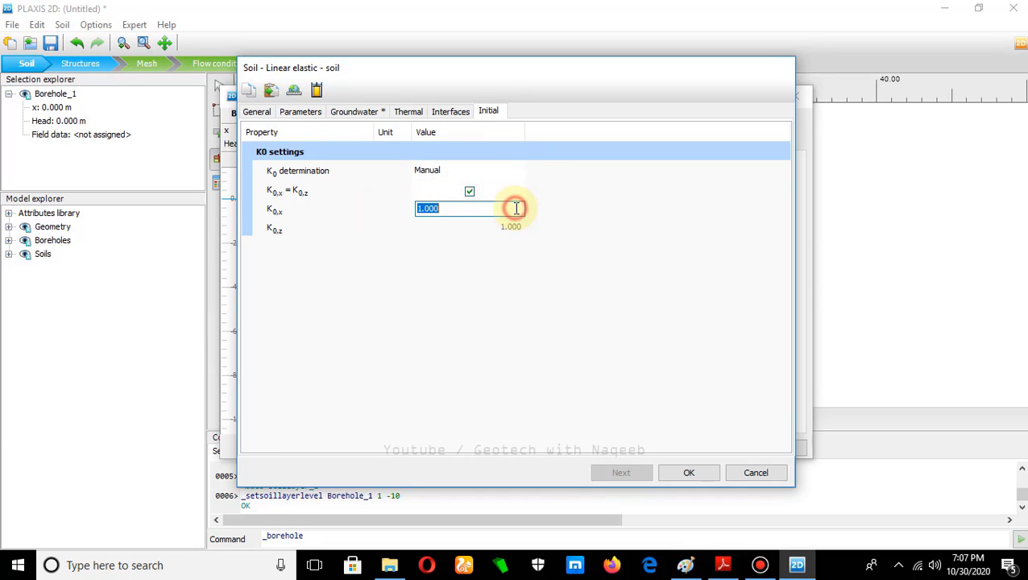
{"action": "type", "text": "0."}
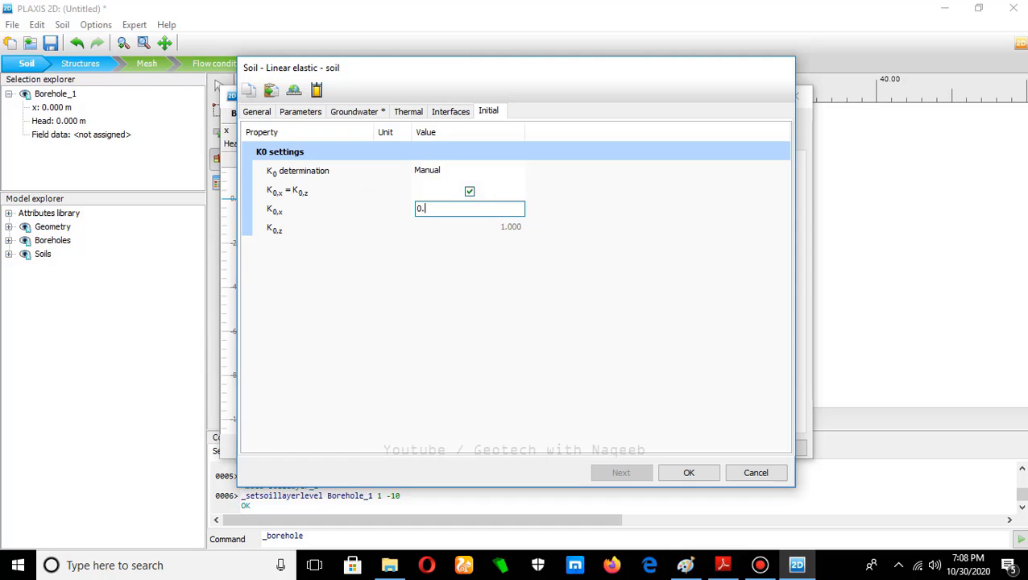
{"action": "type", "text": "5"}
{"action": "left_click", "coordinate": [514, 257]}
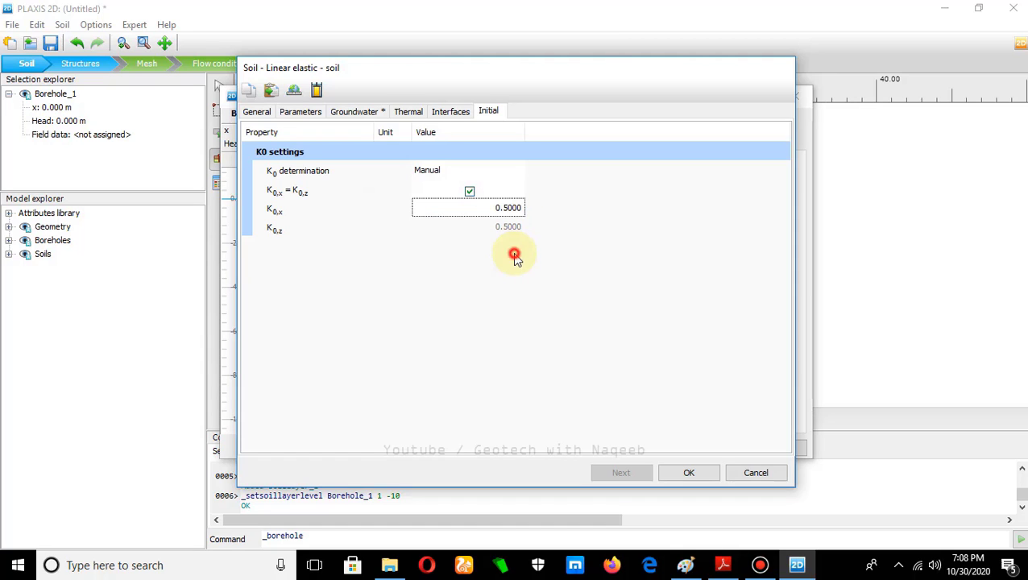
{"action": "left_click", "coordinate": [689, 474]}
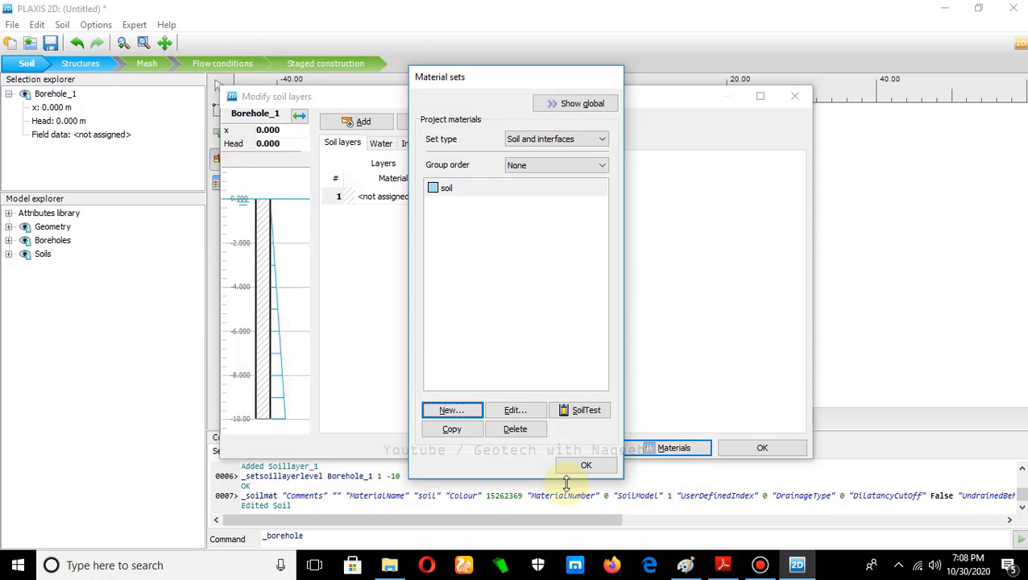
- Assign the "soil" material to layer 1 of the borehole and finish modifying the soil layers
{"action": "left_click", "coordinate": [586, 468]}
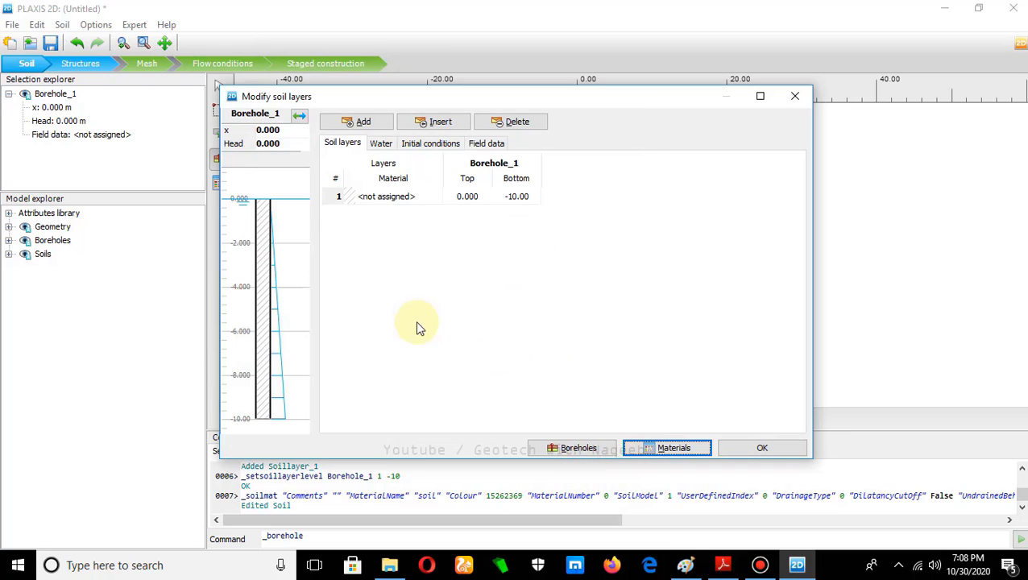
{"action": "left_click", "coordinate": [378, 197]}
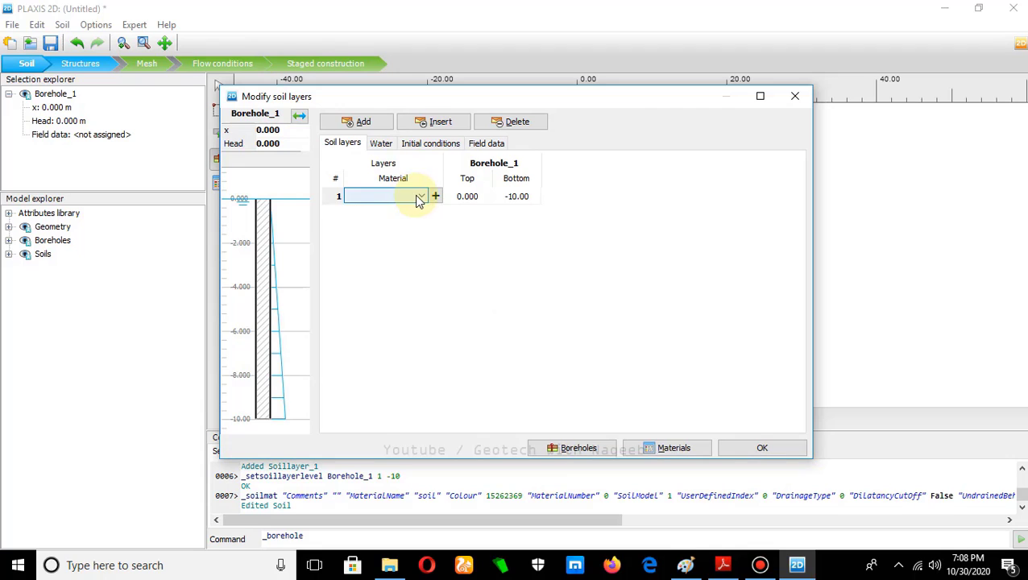
{"action": "left_click", "coordinate": [420, 199]}
{"action": "left_click", "coordinate": [400, 209]}
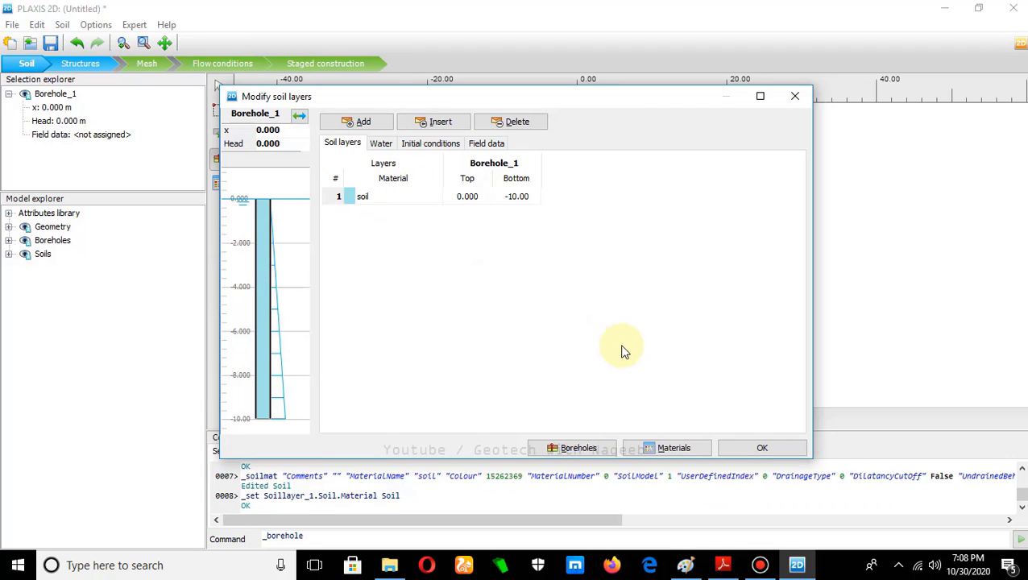
{"action": "left_click", "coordinate": [757, 446]}
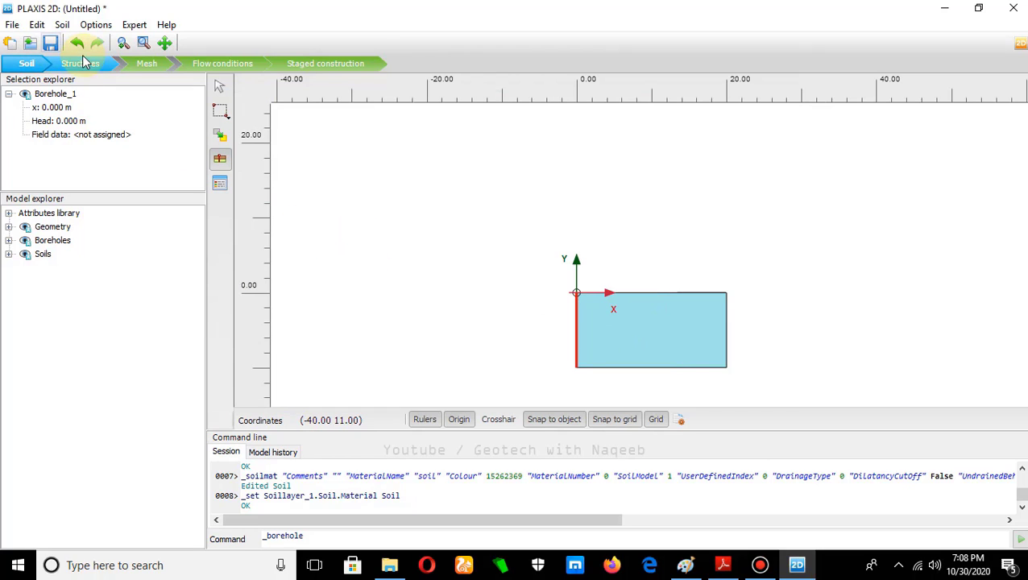
- Consult the structural element definition for the footing in the PDF and switch the model to Structures mode
{"action": "left_click", "coordinate": [724, 565]}
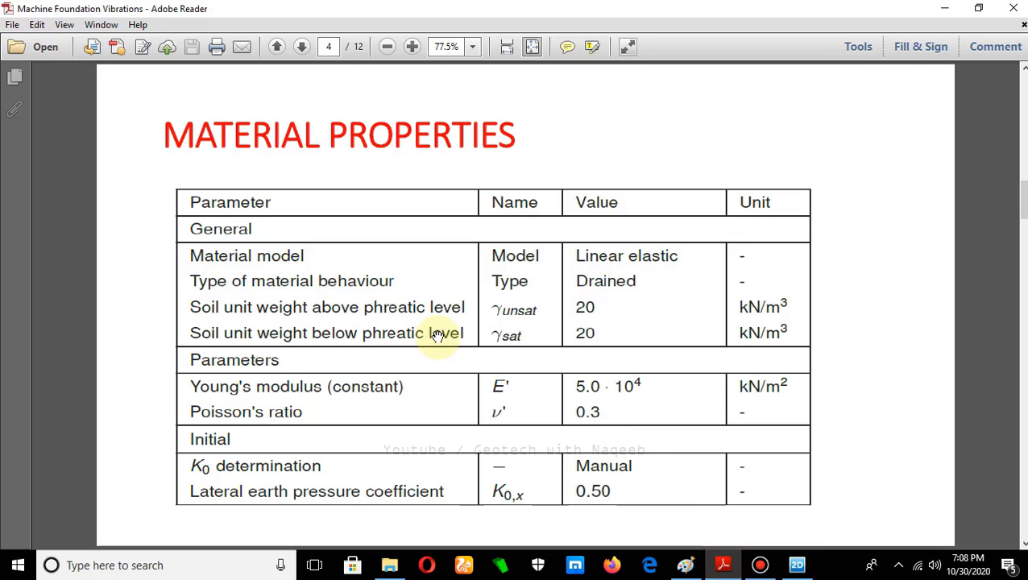
{"action": "scroll", "coordinate": [410, 339], "scroll_direction": "down", "scroll_amount": 3}
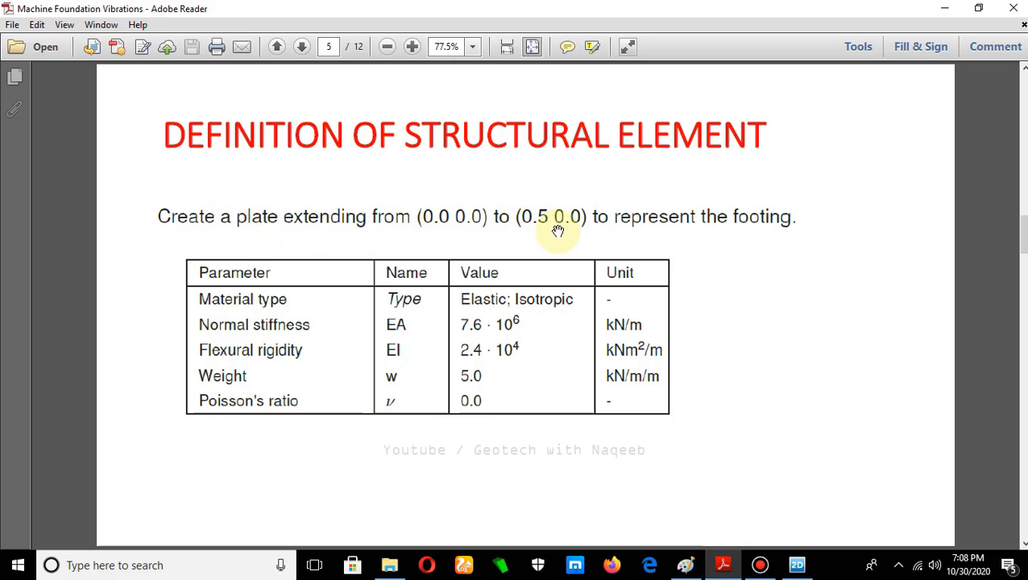
{"action": "left_click", "coordinate": [797, 565]}
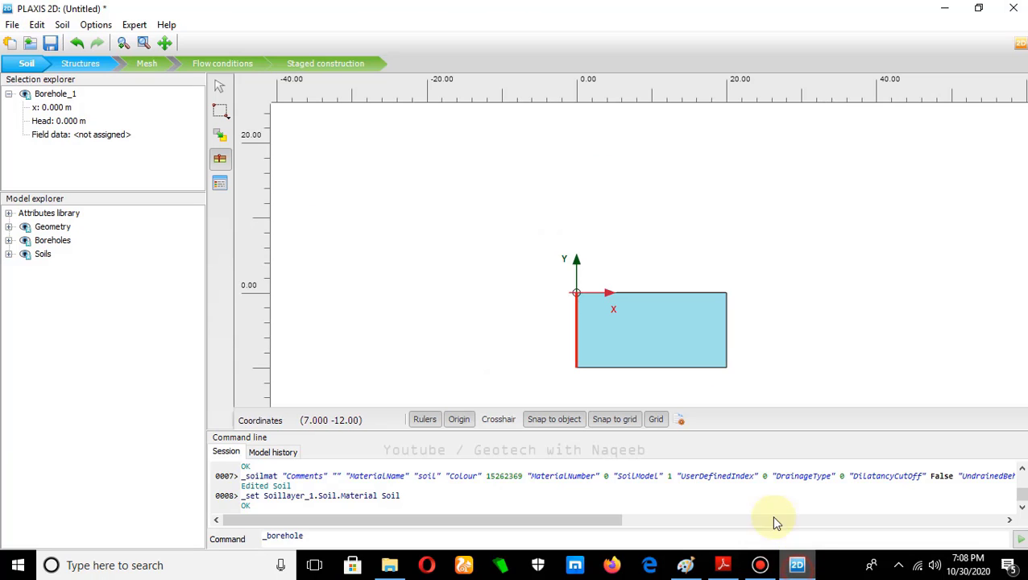
{"action": "left_click", "coordinate": [90, 68]}
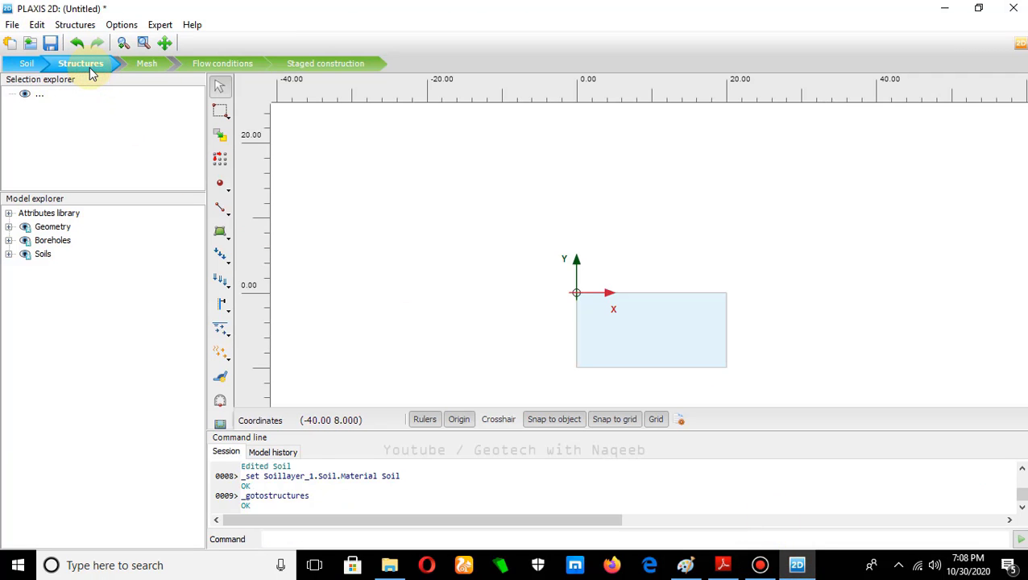
{"action": "left_click", "coordinate": [229, 212]}
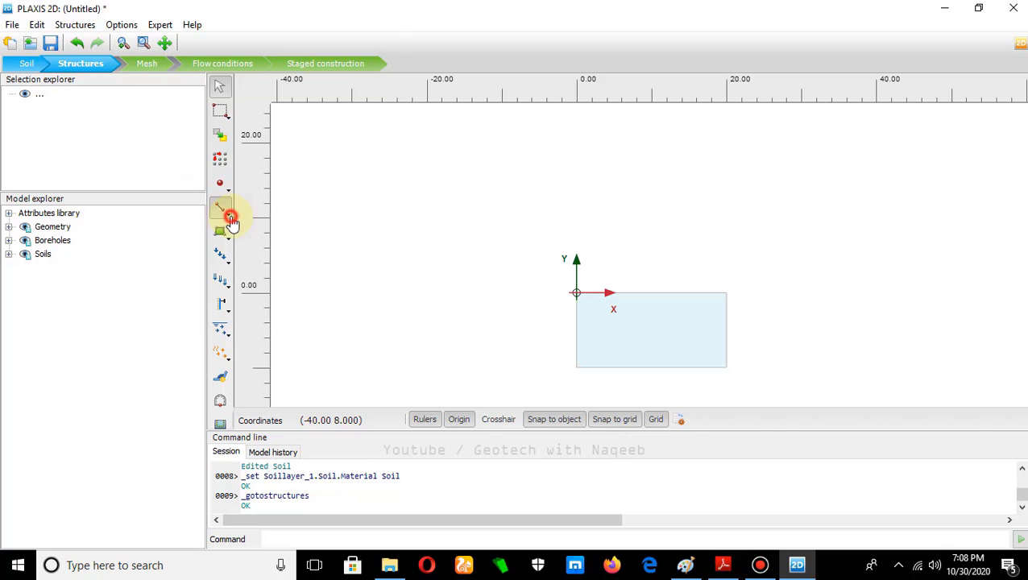
{"action": "left_click", "coordinate": [230, 219]}
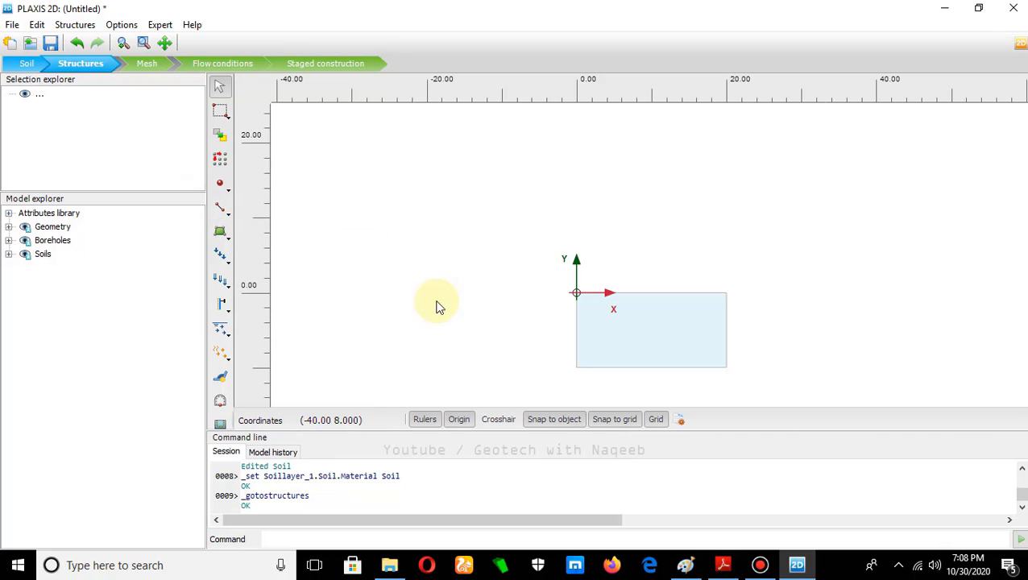
- Configure grid snapping with a spacing of 0.5 m and 5 snap intervals
{"action": "left_click", "coordinate": [681, 425]}
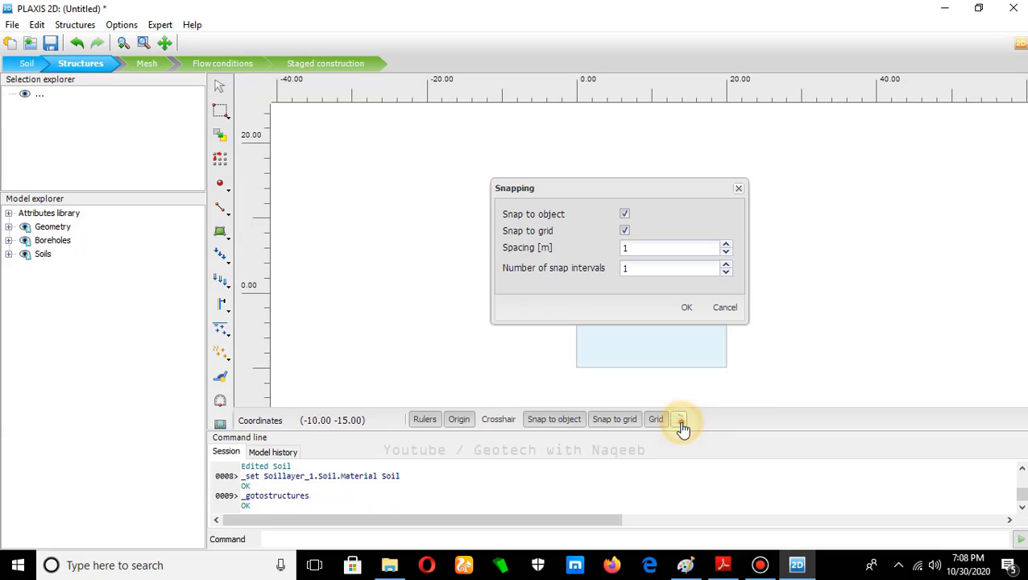
{"action": "left_click", "coordinate": [626, 250]}
{"action": "double_click", "coordinate": [624, 249]}
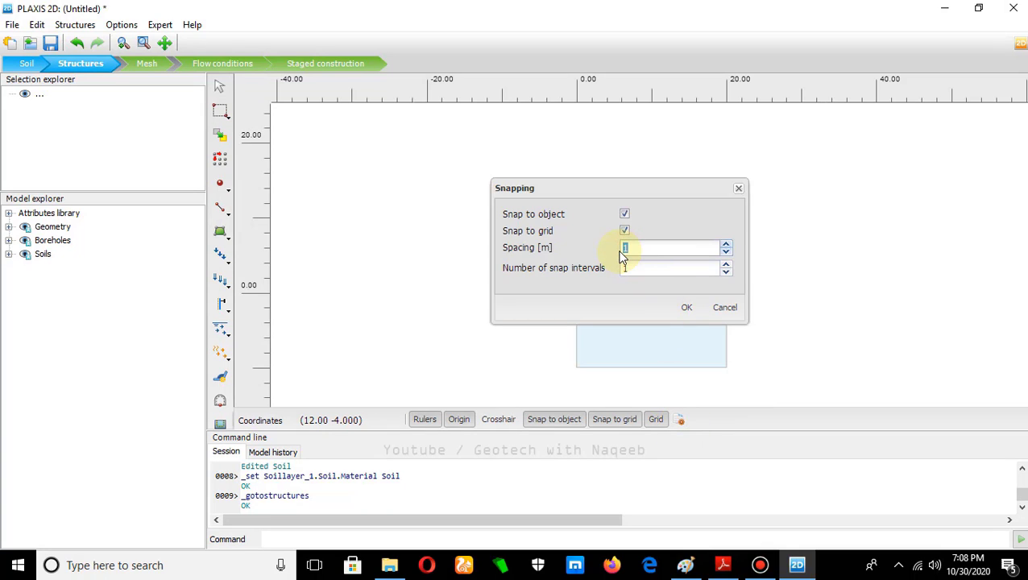
{"action": "type", "text": "0.5"}
{"action": "left_click", "coordinate": [634, 270]}
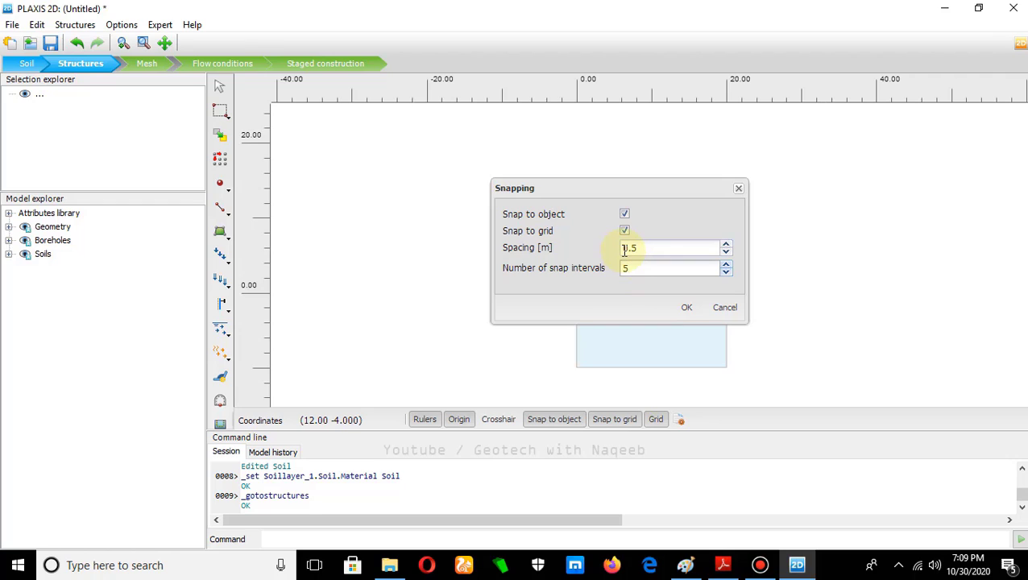
{"action": "left_click", "coordinate": [687, 314]}
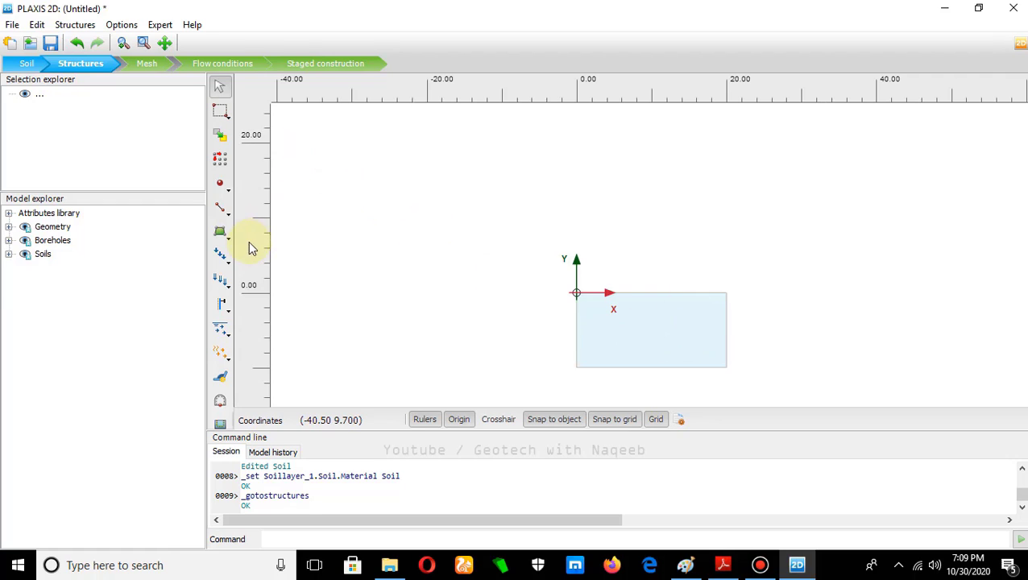
- Create a plate from (0, 0) to (0.5, 0) on the ground surface to represent the footing
{"action": "left_click", "coordinate": [228, 222]}
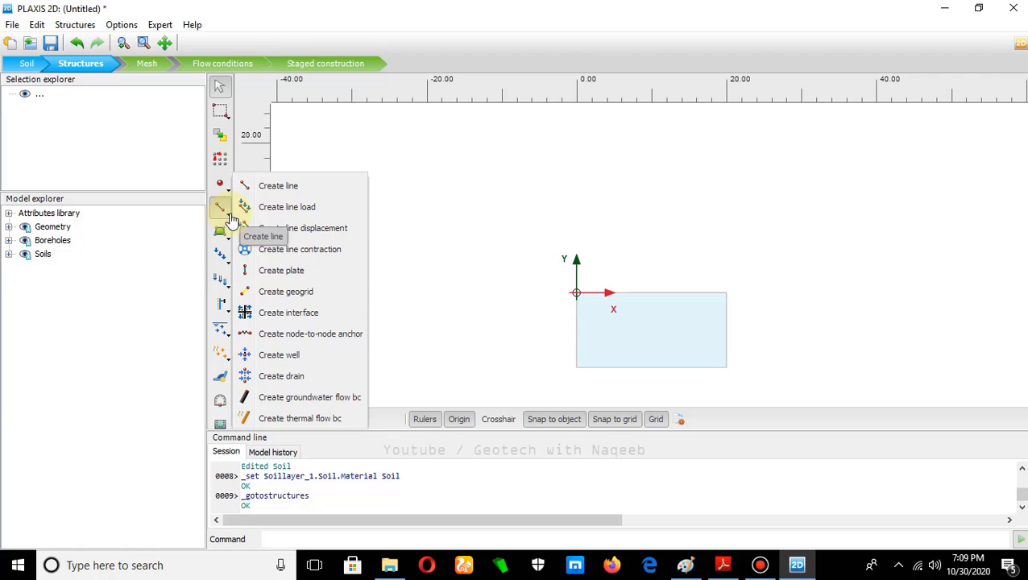
{"action": "left_click", "coordinate": [266, 271]}
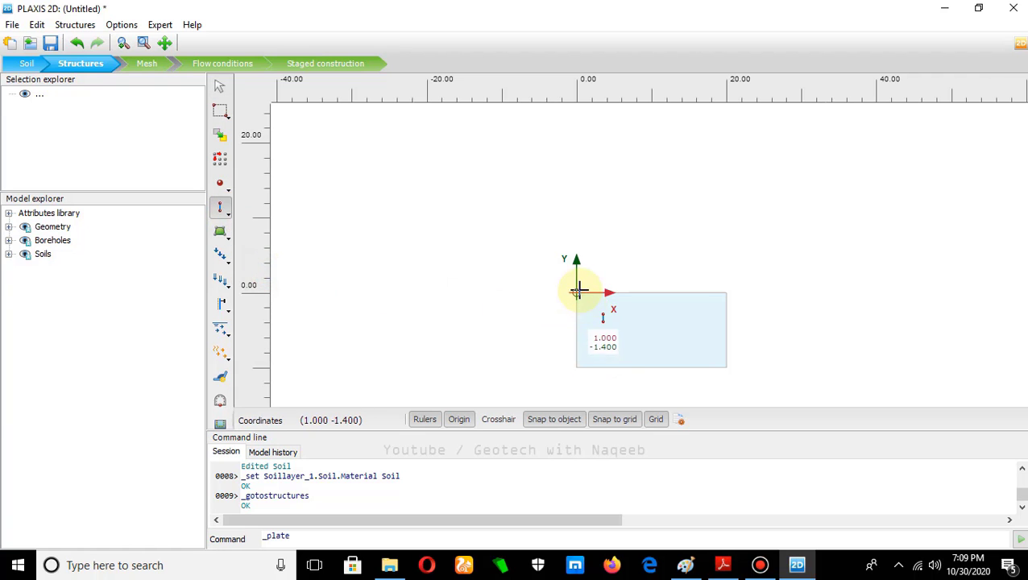
{"action": "scroll", "coordinate": [578, 290], "scroll_direction": "up", "scroll_amount": 5}
{"action": "left_click_drag", "start_coordinate": [586, 270], "coordinate": [418, 155]}
{"action": "scroll", "coordinate": [391, 187], "scroll_direction": "up", "scroll_amount": 5}
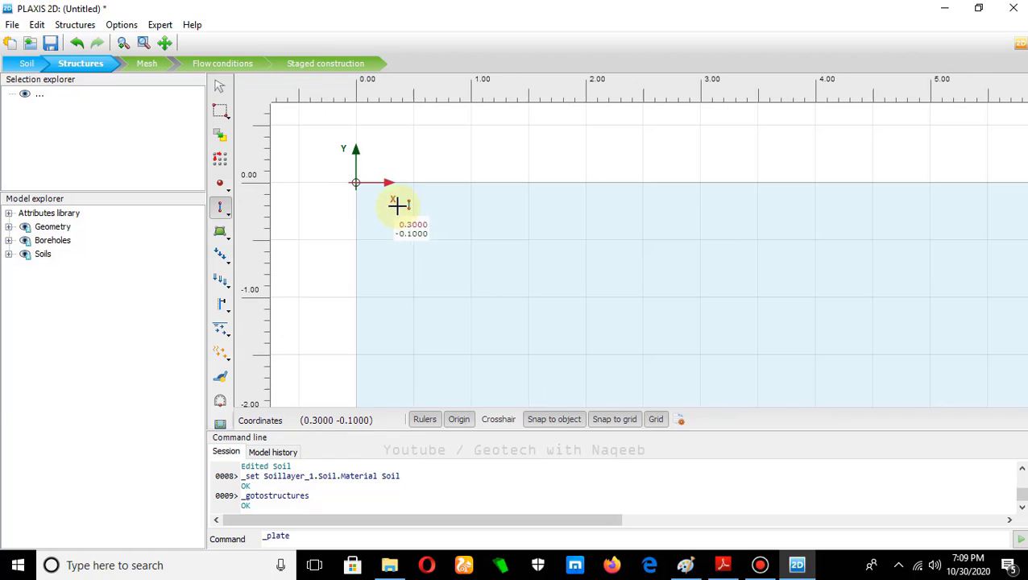
{"action": "left_click", "coordinate": [355, 183]}
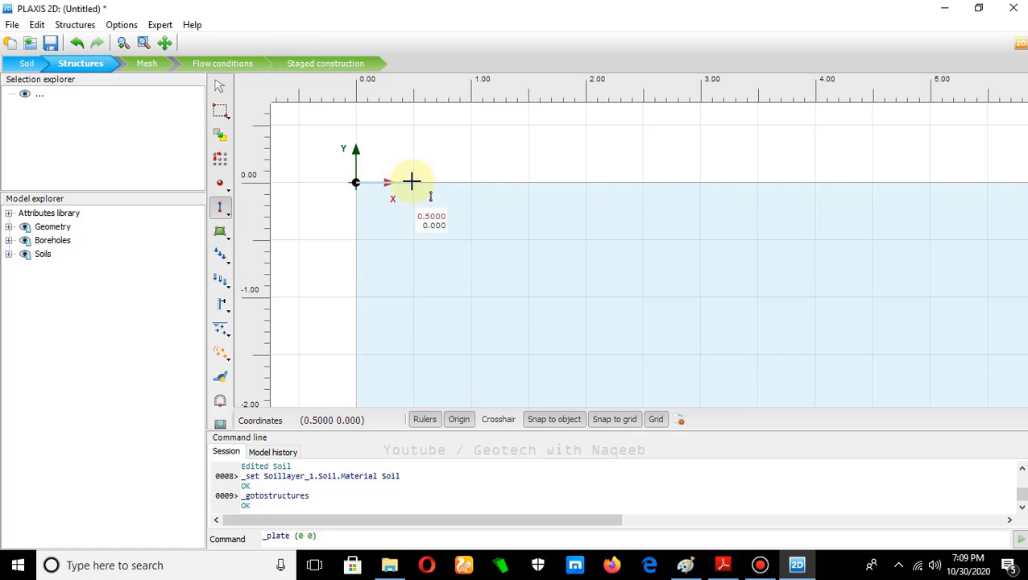
{"action": "left_click", "coordinate": [412, 182]}
{"action": "right_click", "coordinate": [412, 182]}
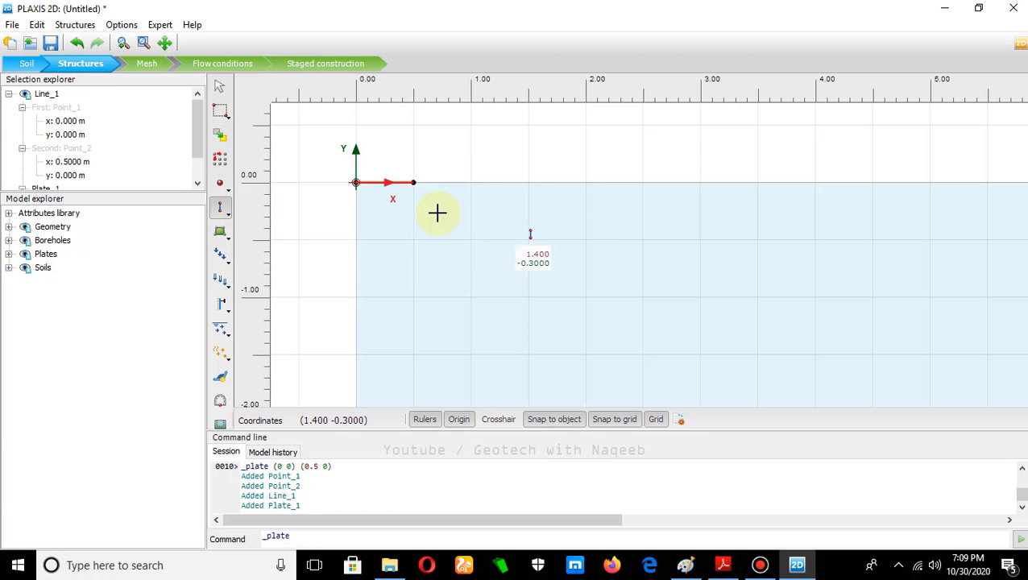
{"action": "scroll", "coordinate": [402, 201], "scroll_direction": "down", "scroll_amount": 4}
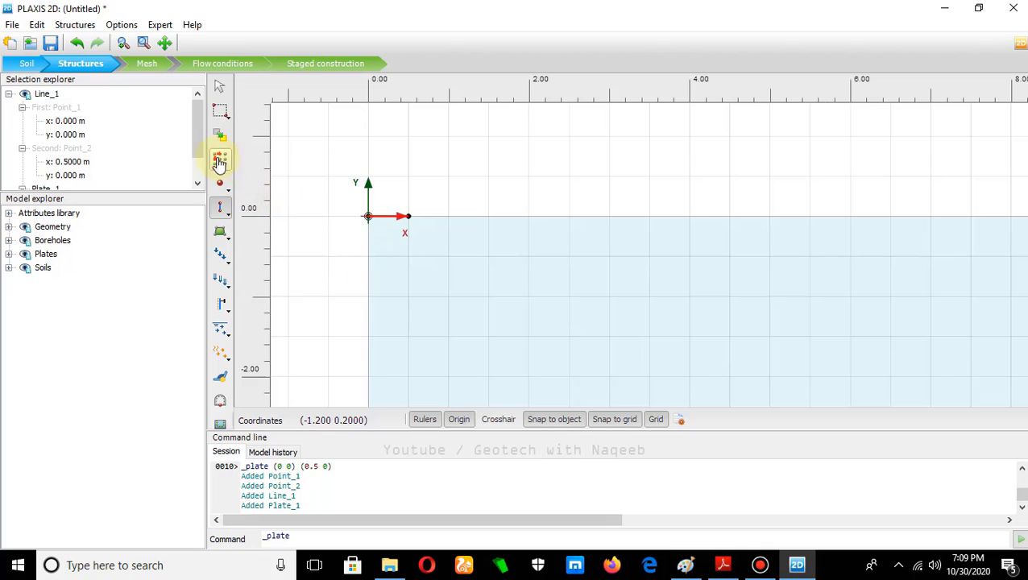
- Consult the footing parameters in the PDF, return to Soil mode and create a new plate material set named "footing"
{"action": "left_click_drag", "start_coordinate": [200, 140], "coordinate": [196, 167]}
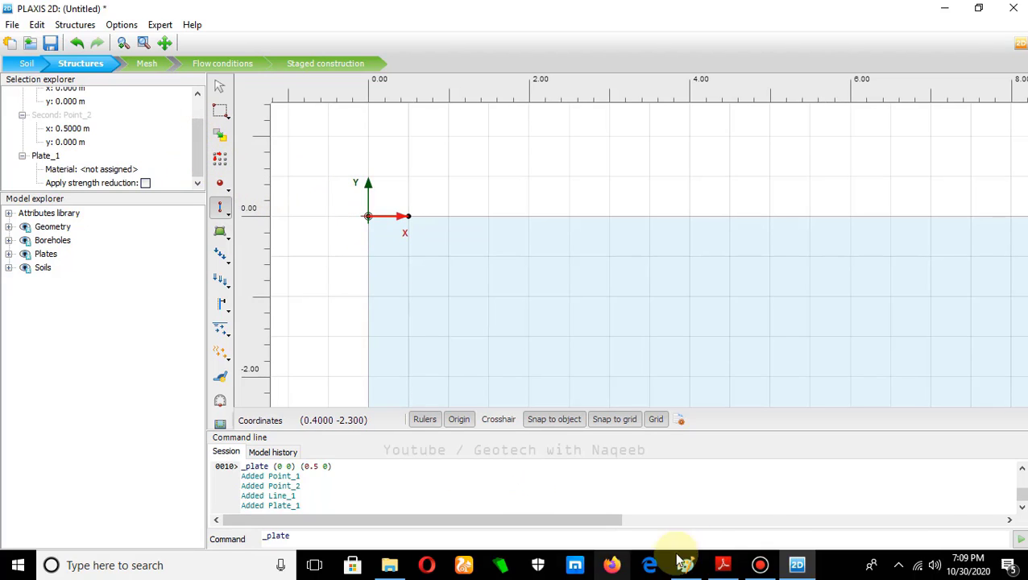
{"action": "left_click", "coordinate": [724, 566]}
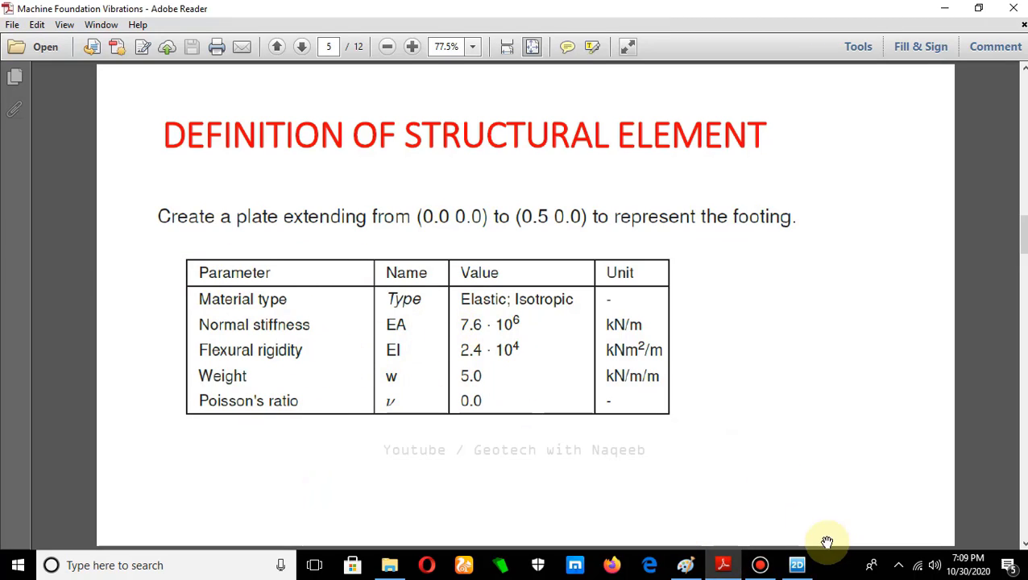
{"action": "left_click", "coordinate": [798, 565]}
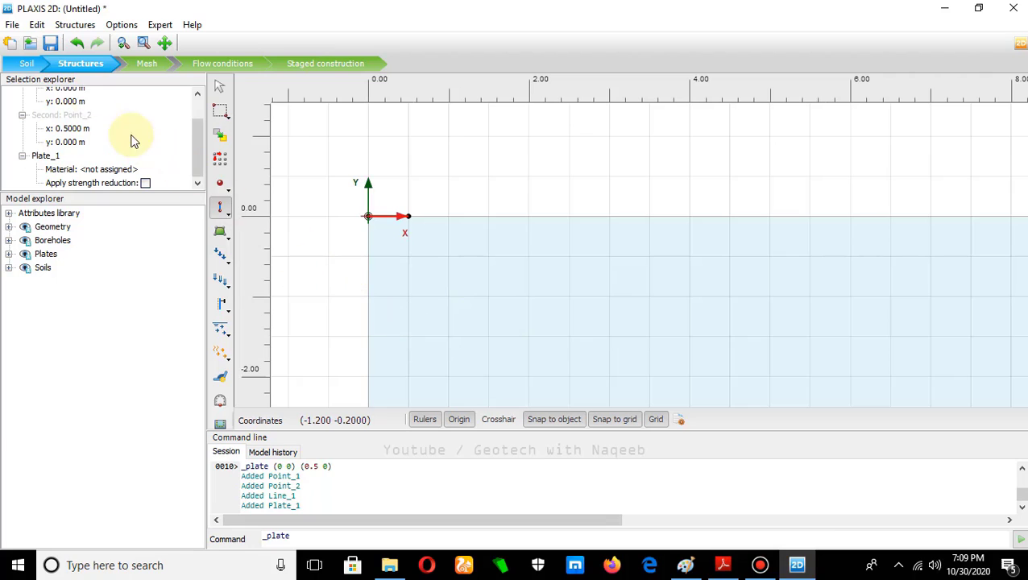
{"action": "left_click", "coordinate": [27, 64]}
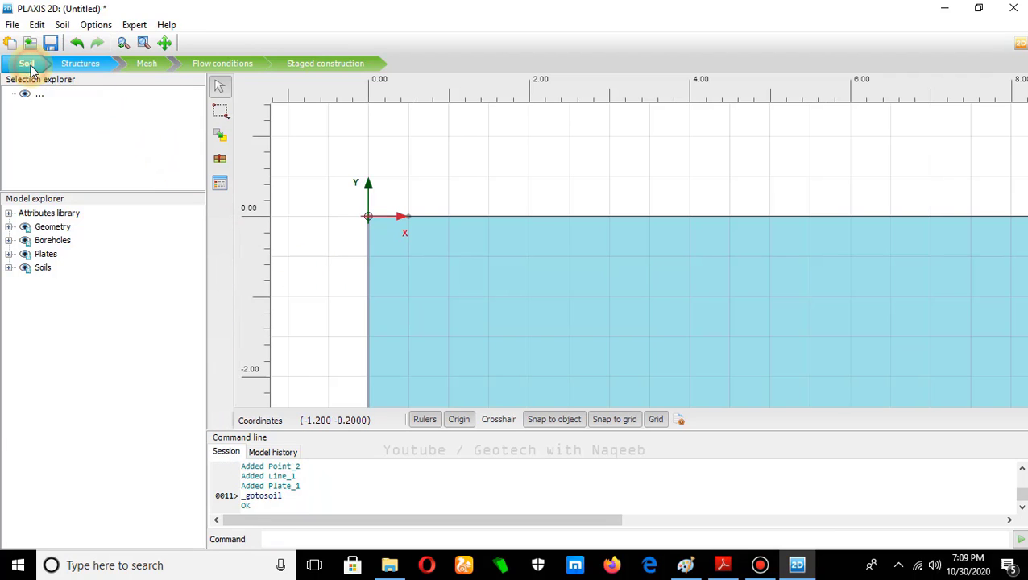
{"action": "left_click", "coordinate": [219, 185]}
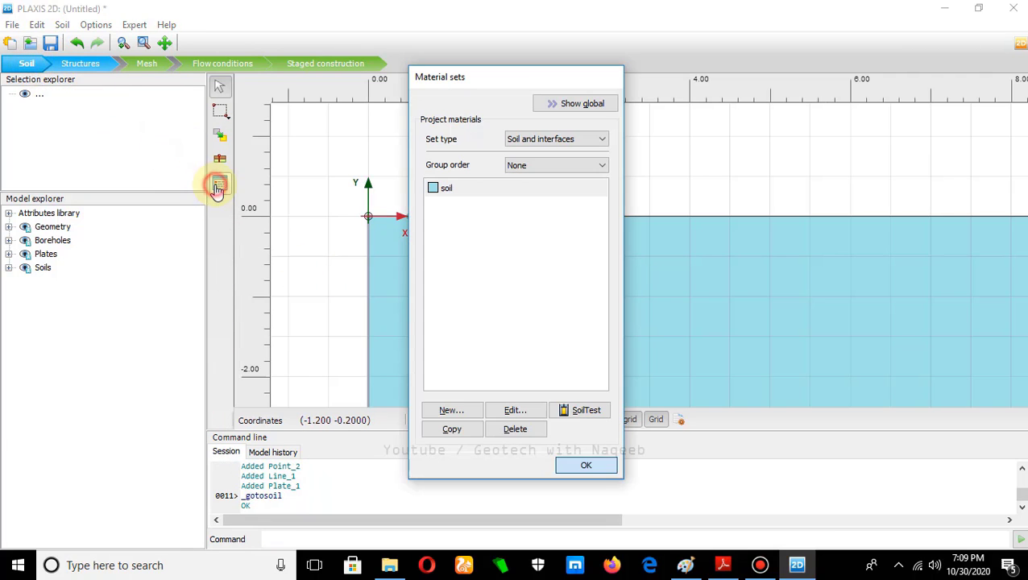
{"action": "left_click", "coordinate": [603, 141]}
{"action": "left_click", "coordinate": [571, 160]}
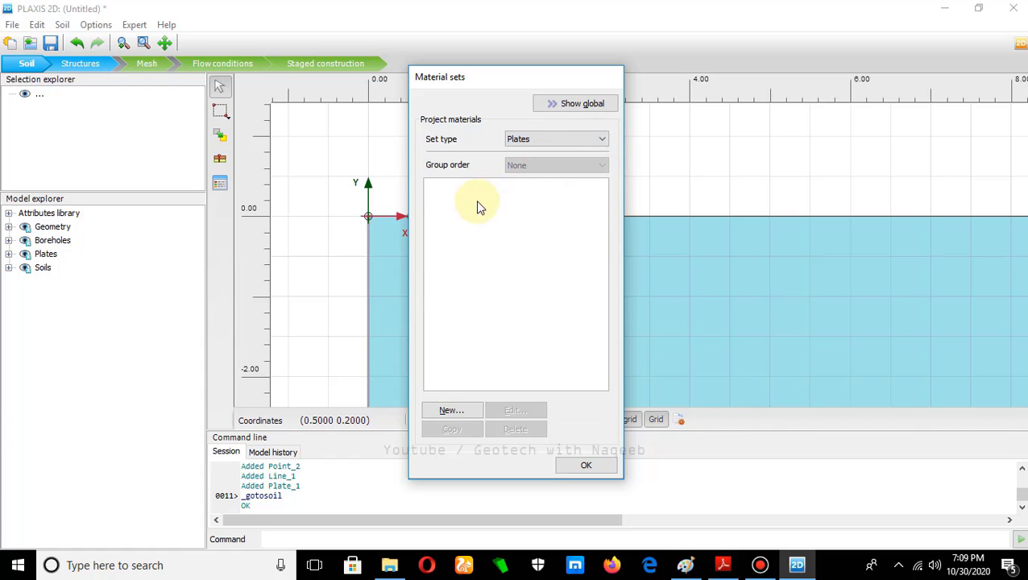
{"action": "left_click", "coordinate": [450, 411]}
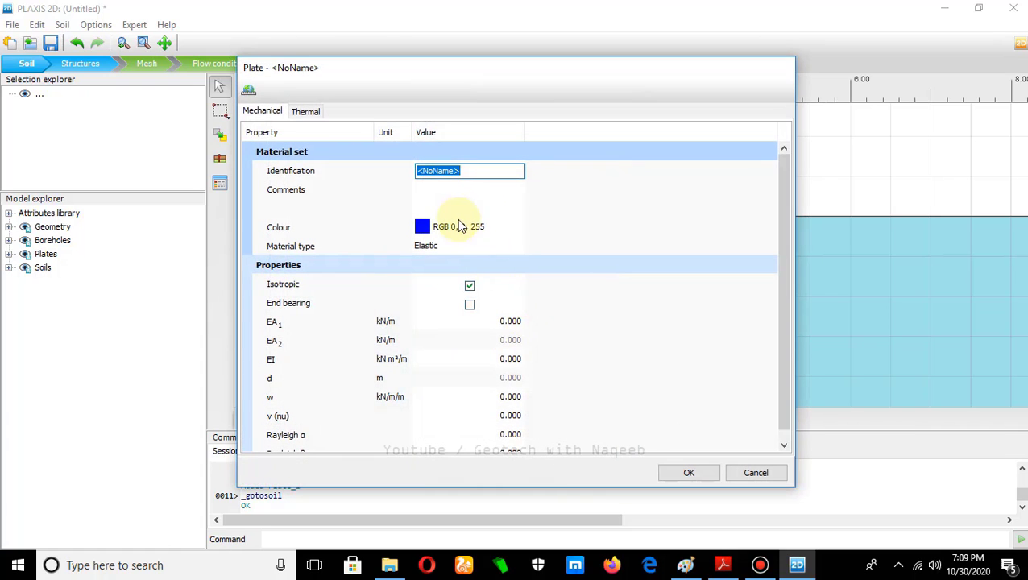
{"action": "type", "text": "footing"}
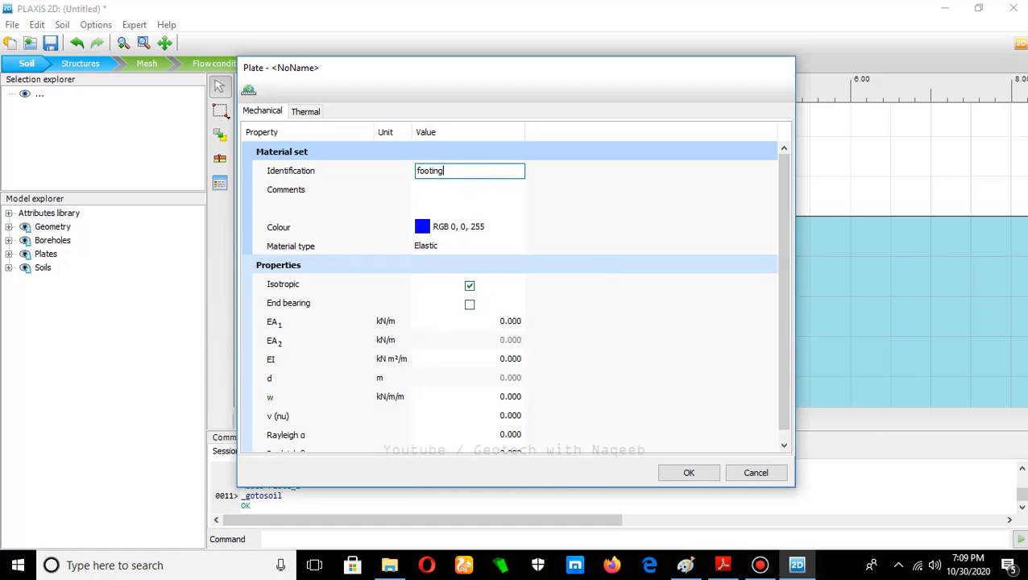
- Set the footing material's EA1 to 7.6e6 kN/m, EI to 2.4e4 kN m²/m and w to 5 kN/m/m, check against the PDF and save it
{"action": "left_click", "coordinate": [498, 321]}
{"action": "type", "text": "7.6e6"}
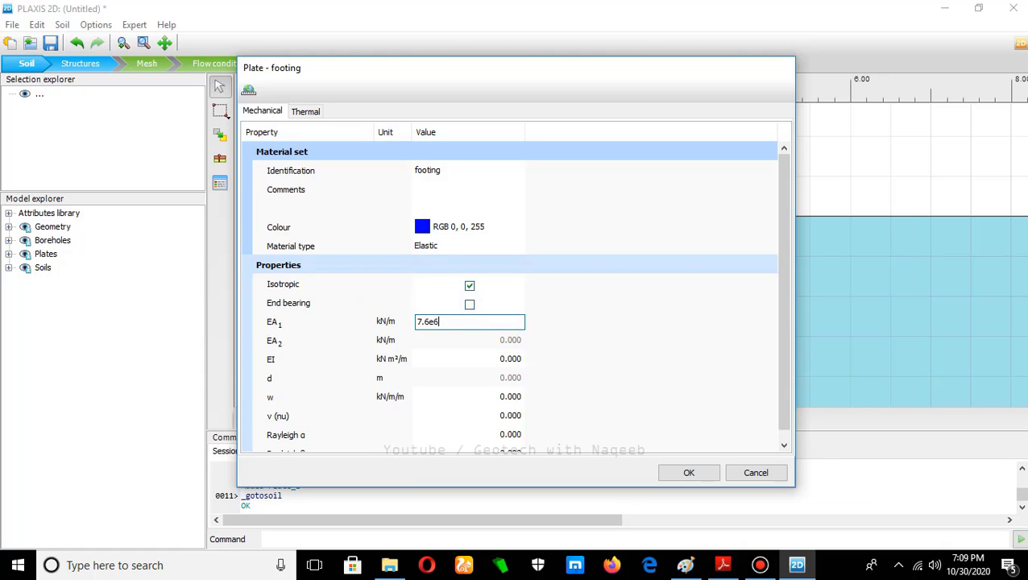
{"action": "left_click", "coordinate": [510, 362]}
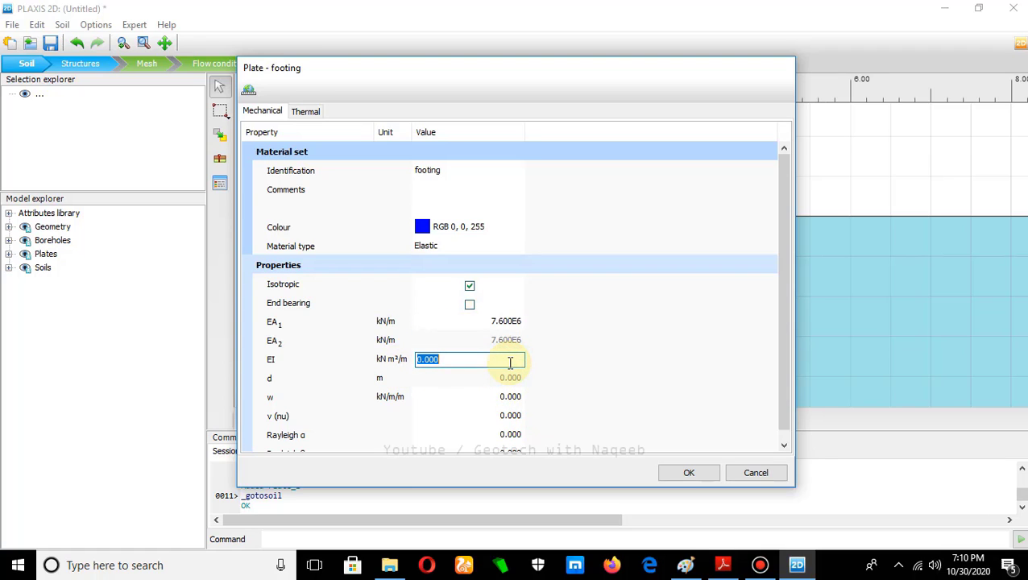
{"action": "type", "text": "2.4e4"}
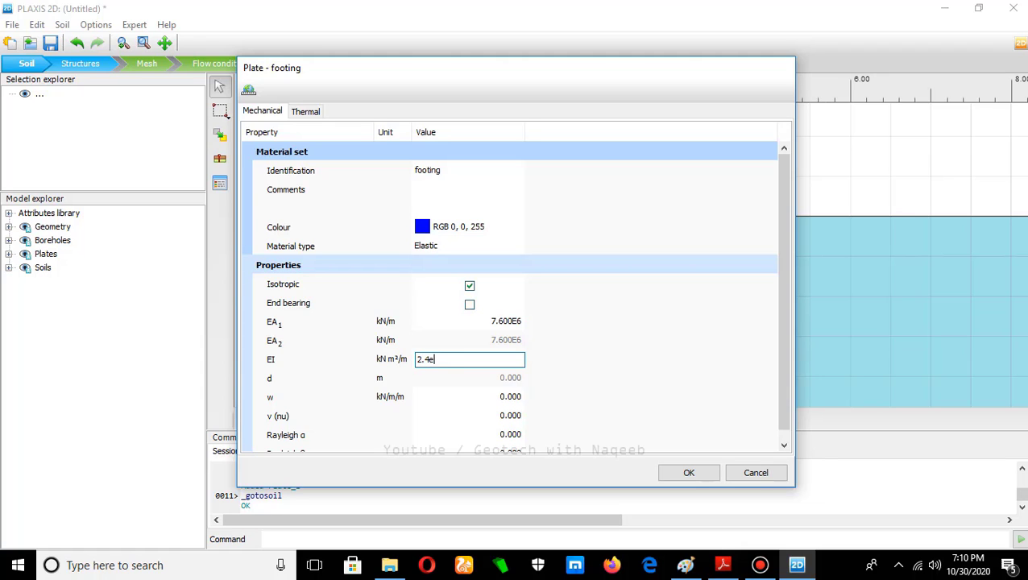
{"action": "left_click", "coordinate": [508, 401]}
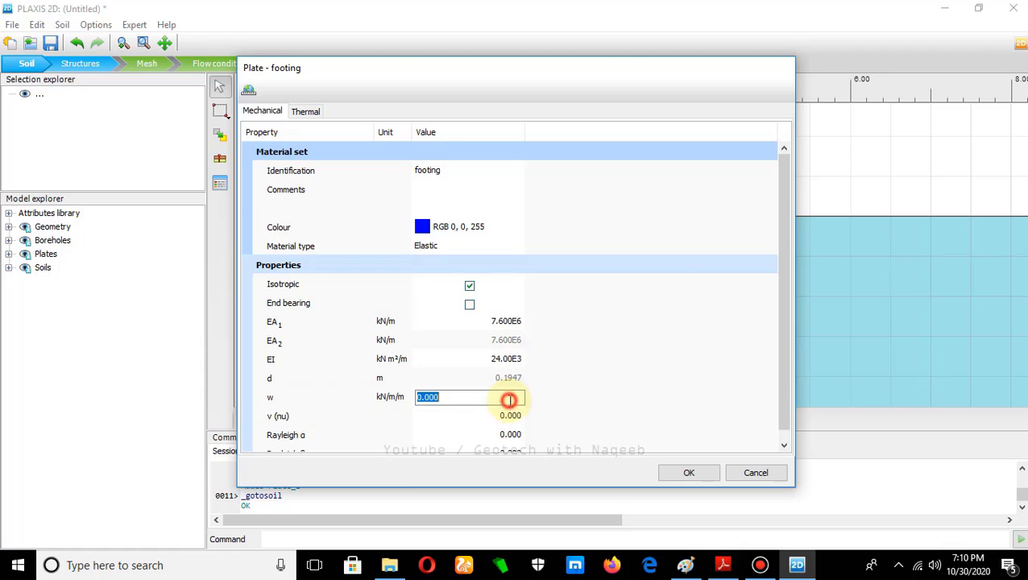
{"action": "type", "text": "5"}
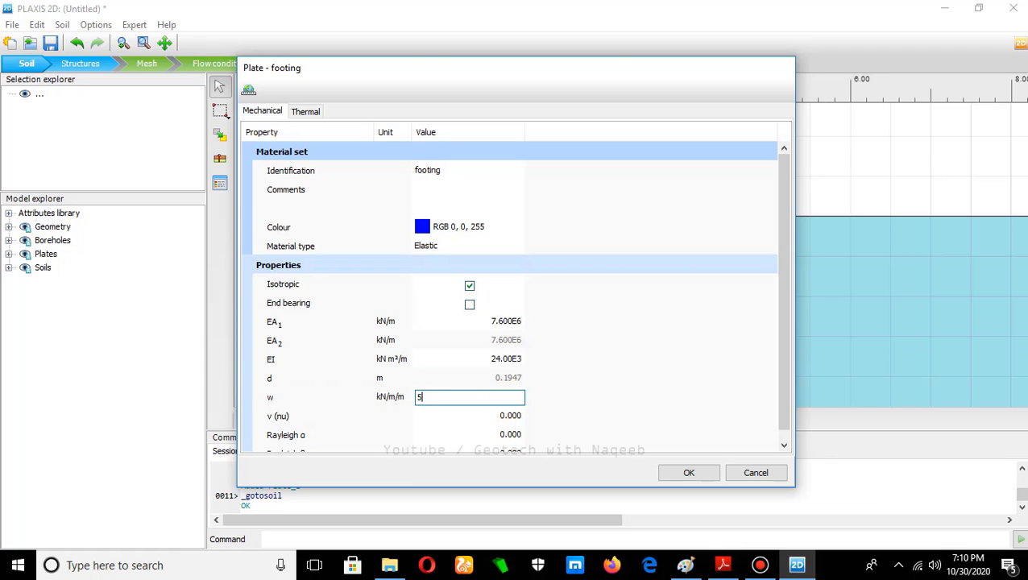
{"action": "left_click", "coordinate": [633, 398]}
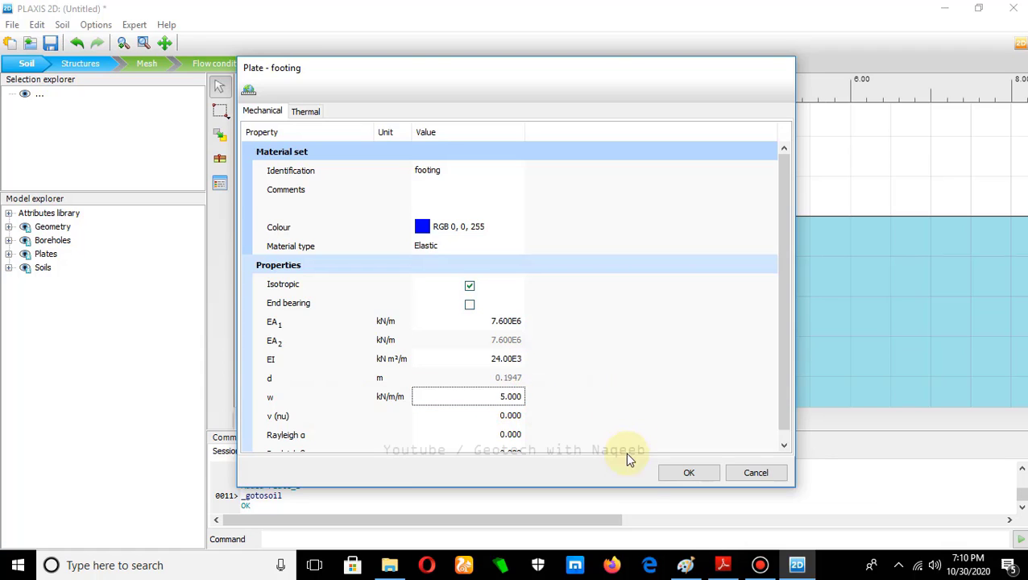
{"action": "left_click", "coordinate": [723, 565]}
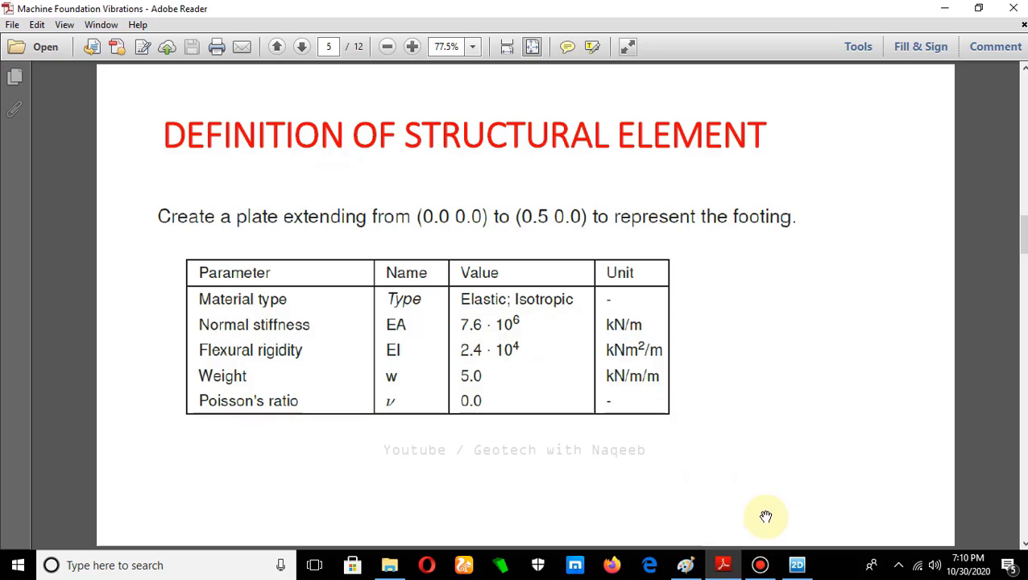
{"action": "left_click", "coordinate": [797, 565]}
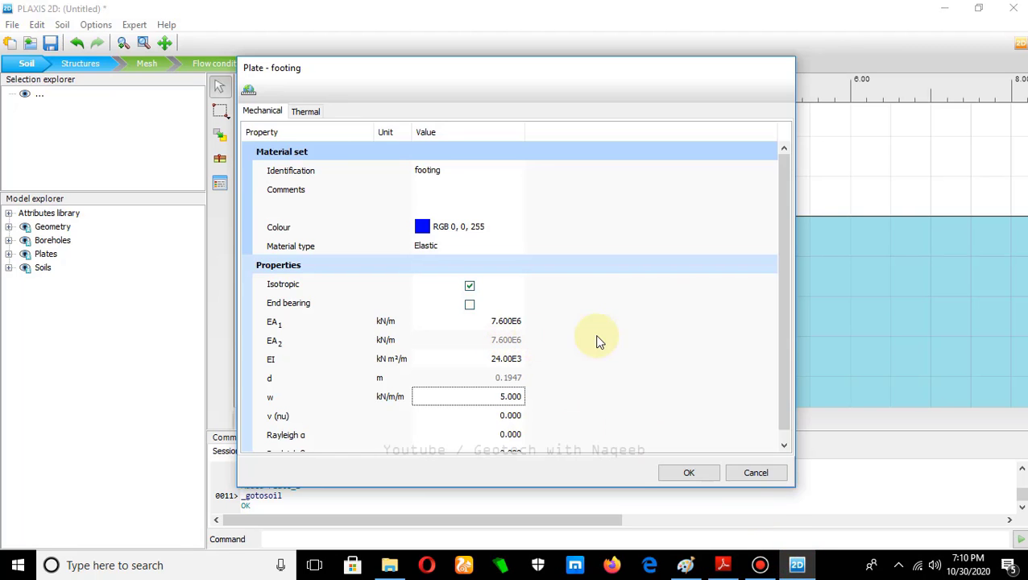
{"action": "left_click", "coordinate": [687, 474]}
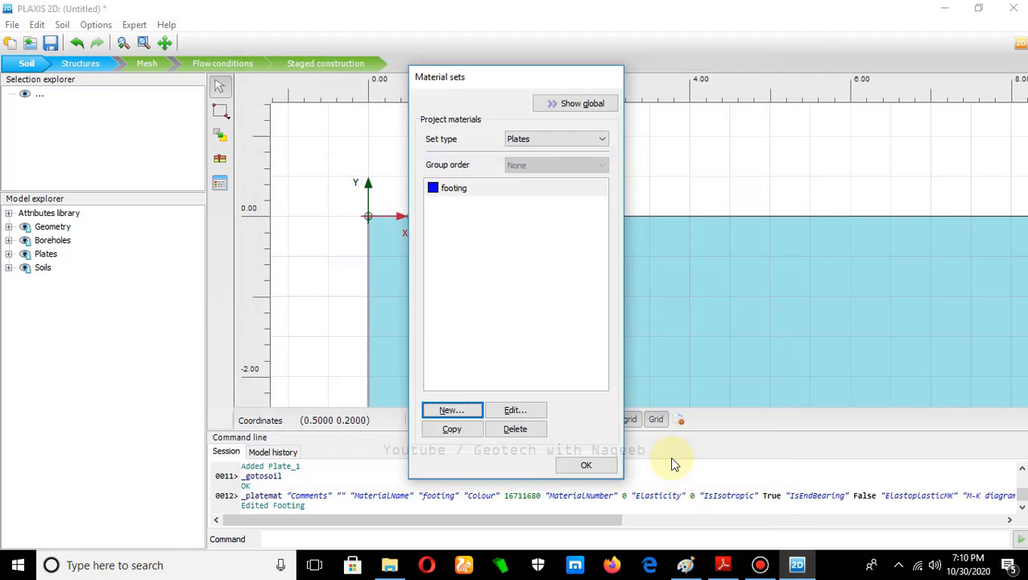
{"action": "left_click", "coordinate": [580, 465]}
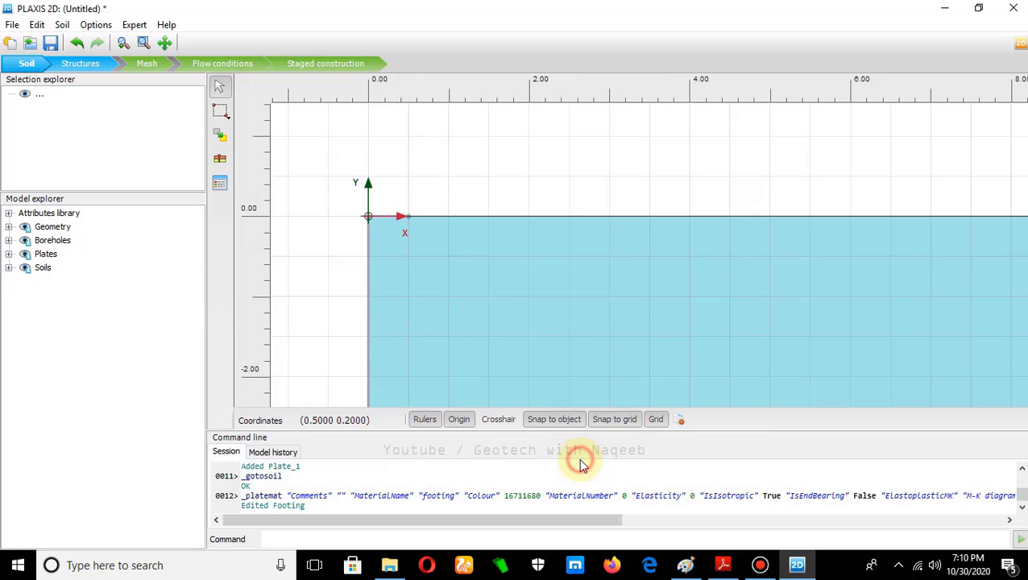
- Return to Structures mode and assign the "footing" material to the plate on the ground surface
{"action": "left_click", "coordinate": [92, 65]}
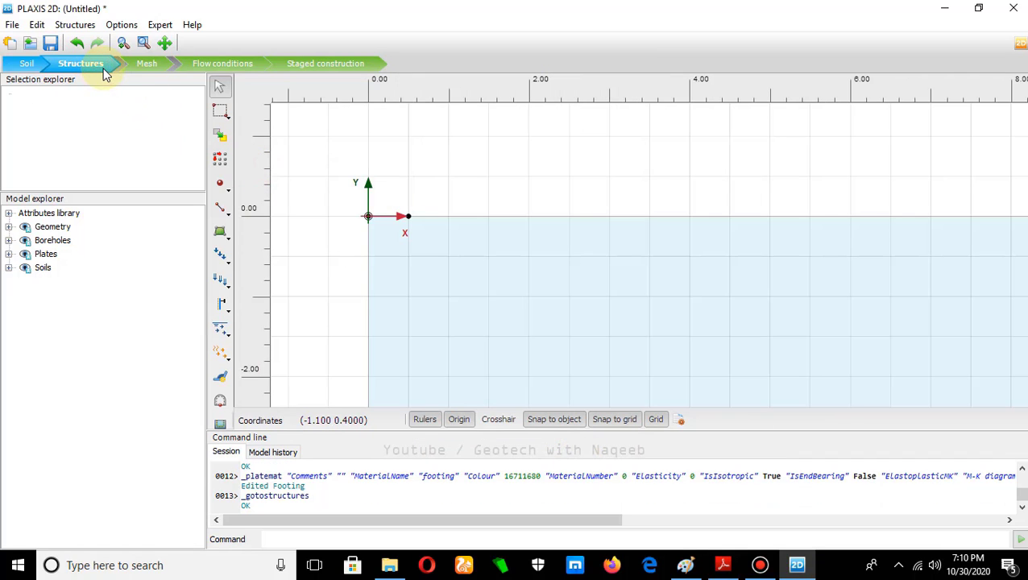
{"action": "left_click", "coordinate": [385, 219]}
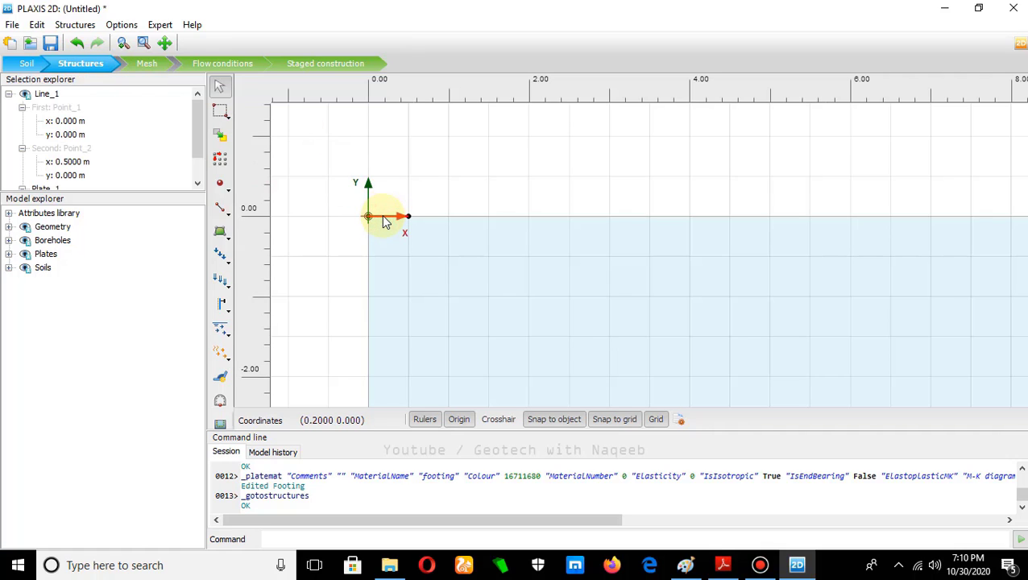
{"action": "left_click_drag", "start_coordinate": [201, 138], "coordinate": [198, 165]}
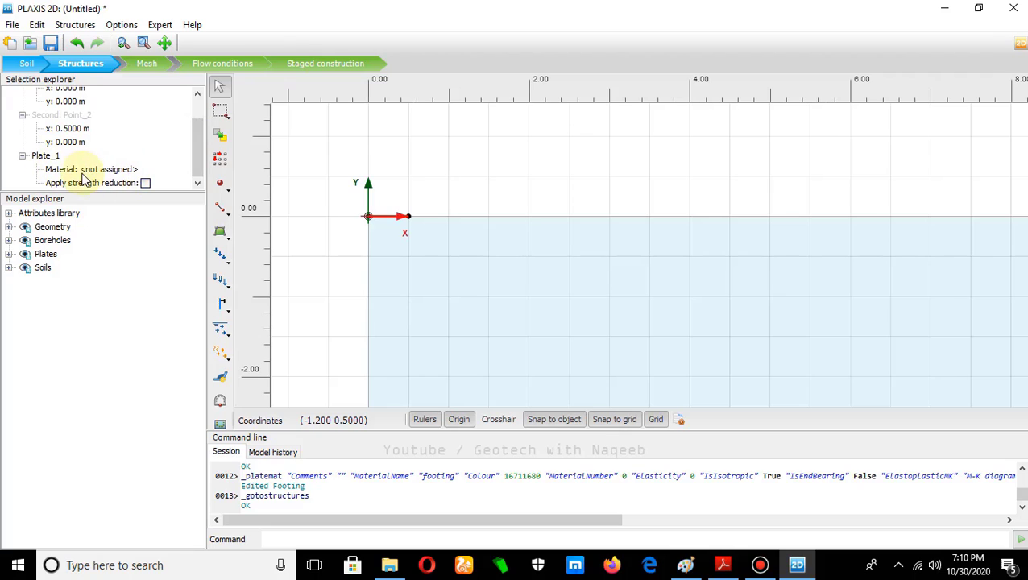
{"action": "left_click", "coordinate": [129, 169]}
{"action": "left_click", "coordinate": [167, 174]}
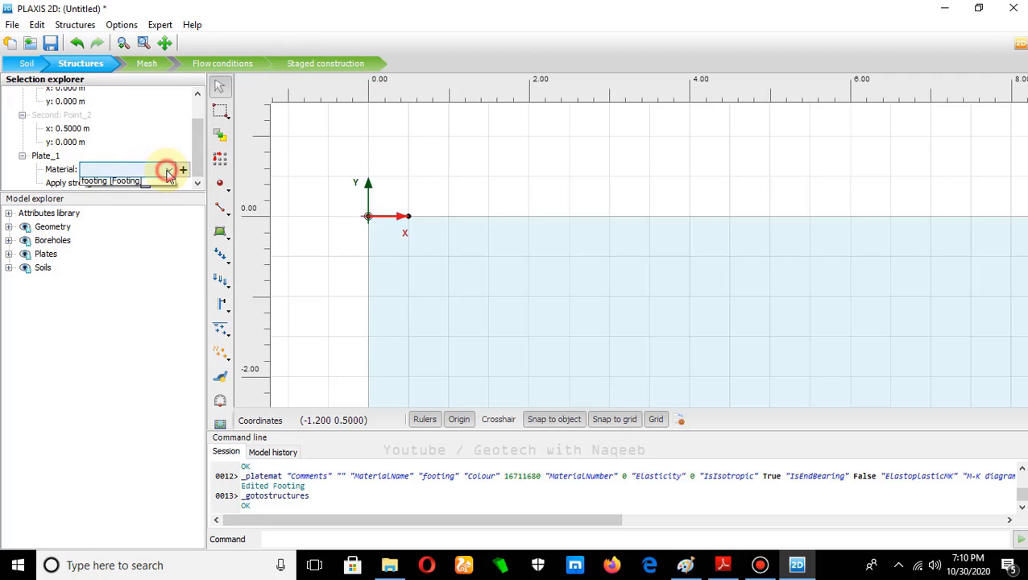
{"action": "left_click", "coordinate": [140, 185]}
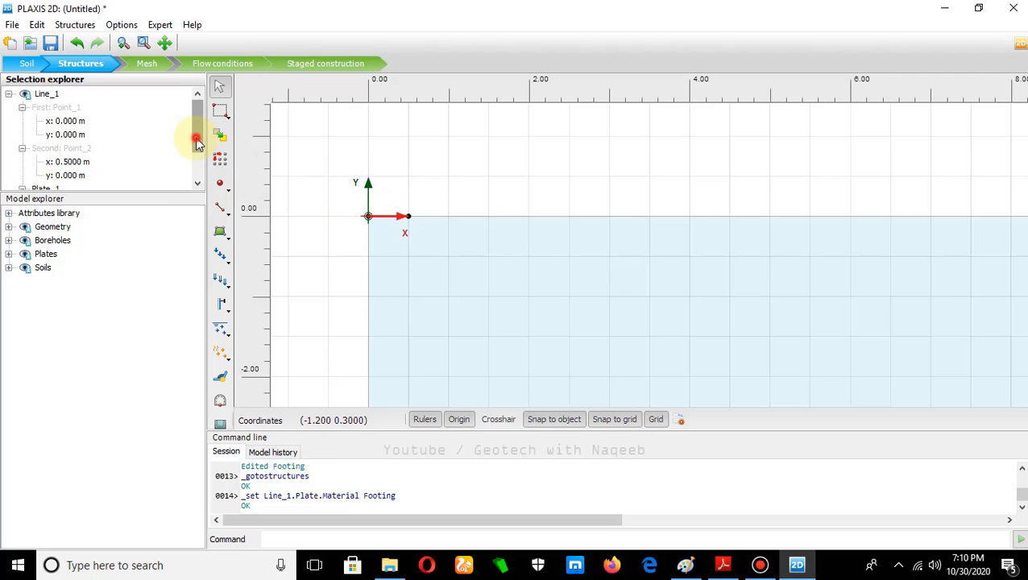
{"action": "left_click_drag", "start_coordinate": [195, 138], "coordinate": [201, 178]}
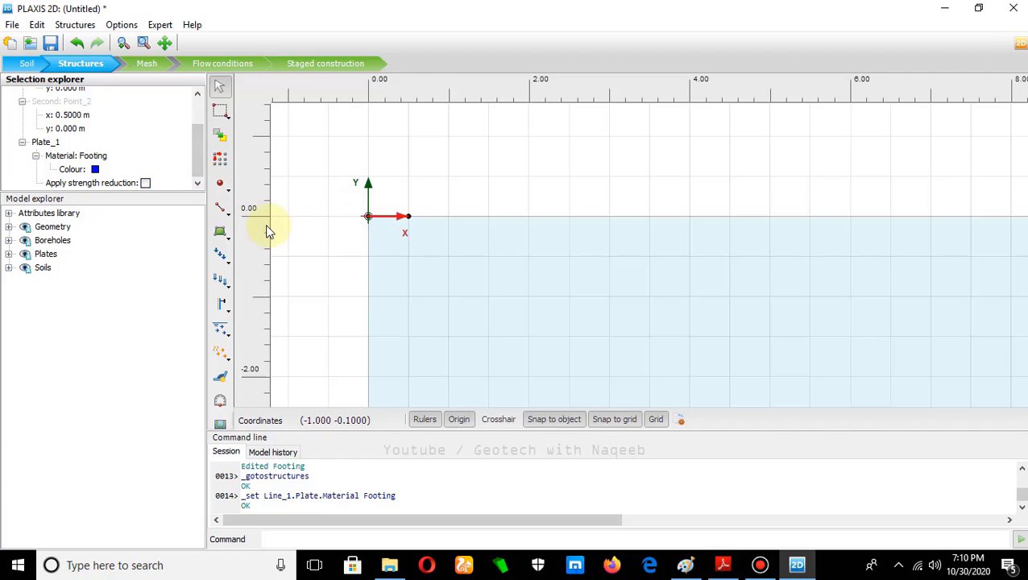
- Create a line load along the footing plate from (0, 0) to (0.5, 0)
{"action": "left_click", "coordinate": [228, 216]}
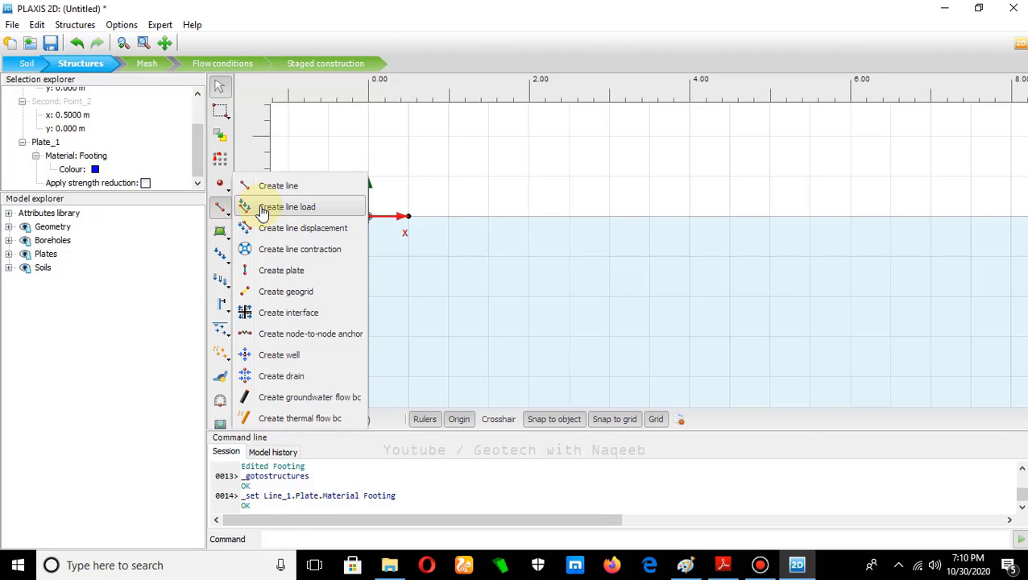
{"action": "left_click", "coordinate": [262, 211]}
{"action": "left_click", "coordinate": [367, 216]}
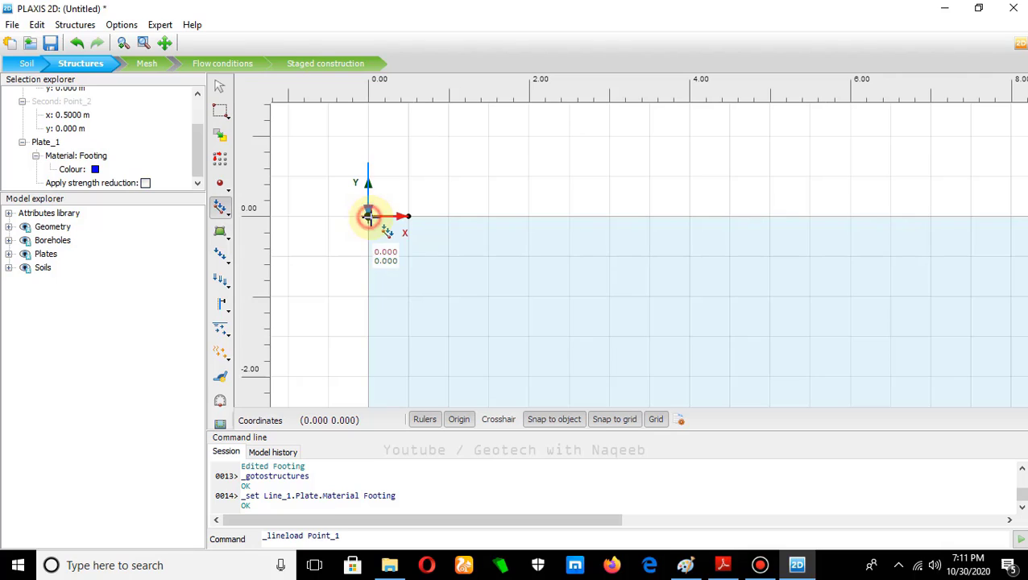
{"action": "left_click", "coordinate": [408, 216]}
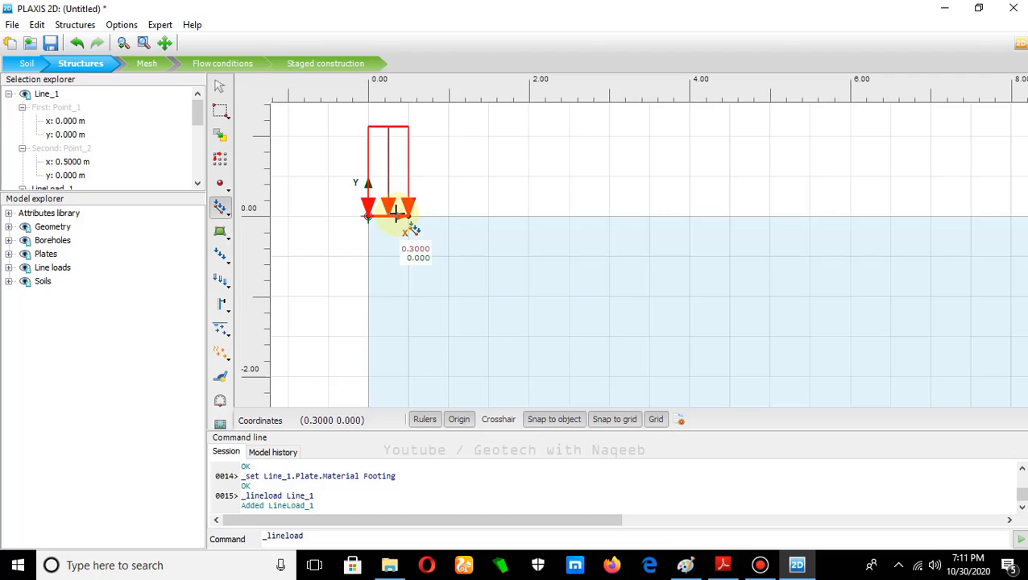
{"action": "scroll", "coordinate": [397, 214], "scroll_direction": "down", "scroll_amount": 1}
{"action": "scroll", "coordinate": [390, 221], "scroll_direction": "down", "scroll_amount": 1}
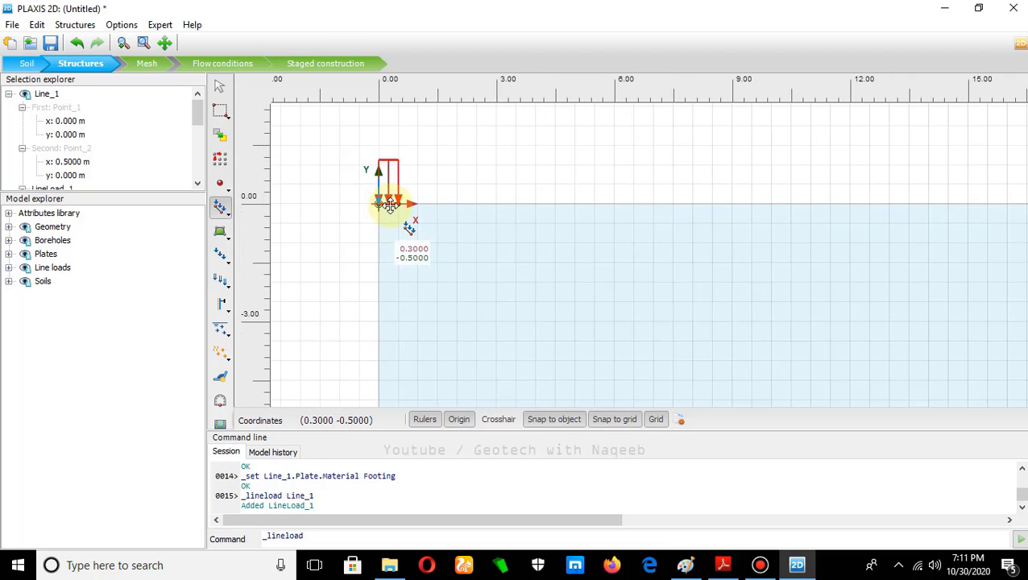
{"action": "left_click_drag", "start_coordinate": [390, 205], "coordinate": [386, 179]}
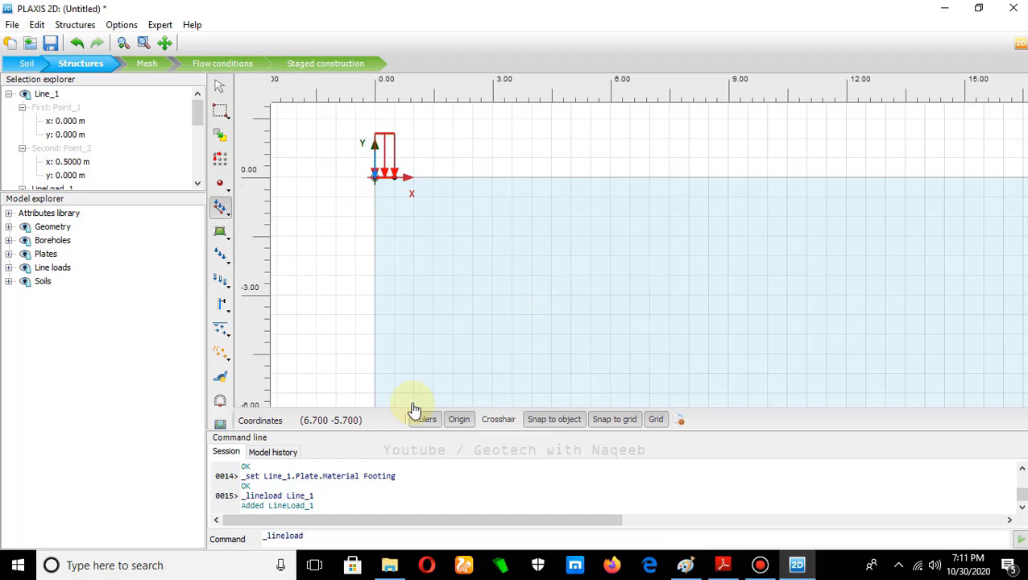
- Consult the mesh generation page in the PDF, switch to Mesh mode and generate the mesh with Medium element distribution and enhanced mesh refinements
{"action": "left_click", "coordinate": [723, 563]}
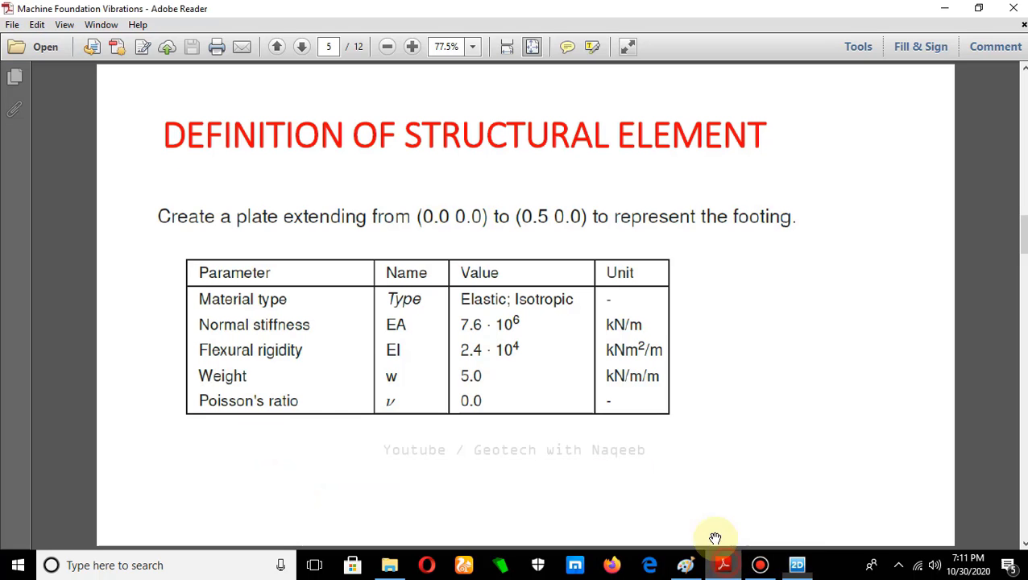
{"action": "key", "text": "Right"}
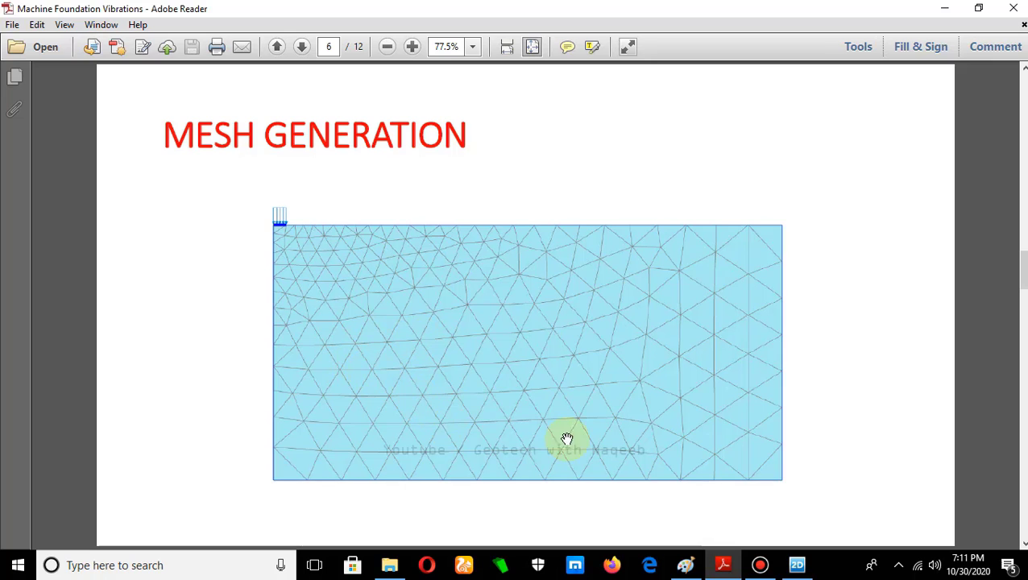
{"action": "left_click", "coordinate": [797, 564]}
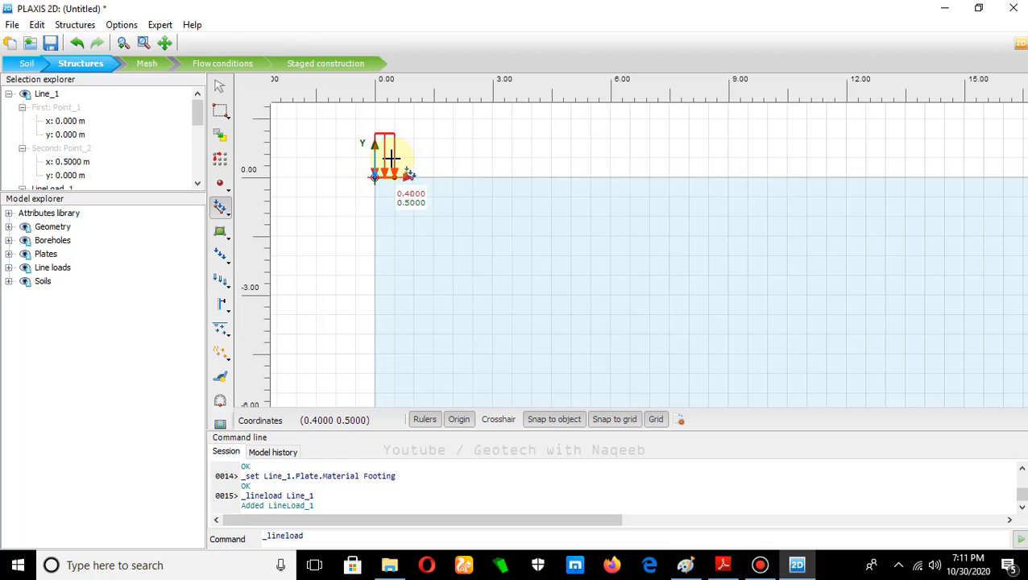
{"action": "left_click", "coordinate": [145, 64]}
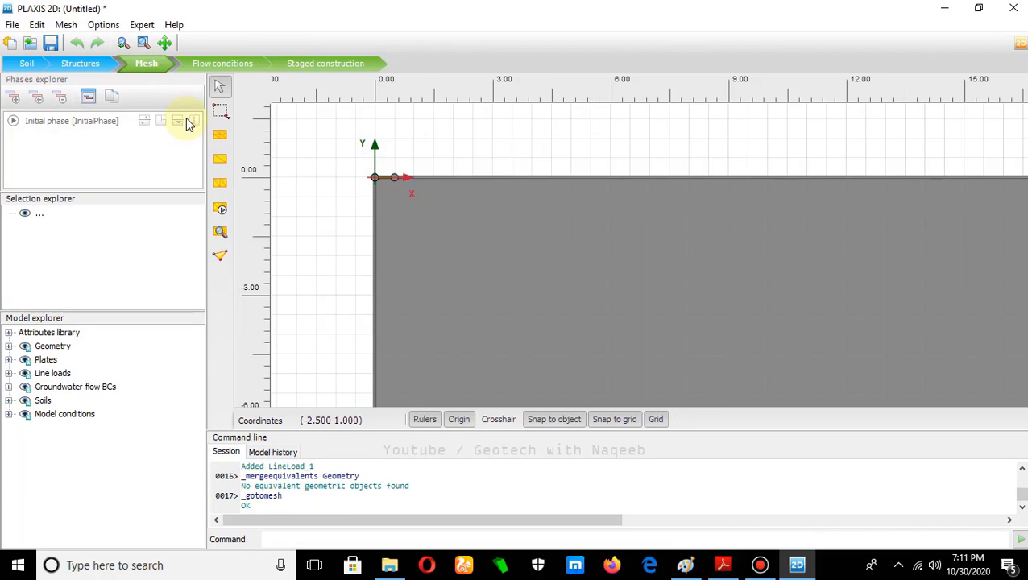
{"action": "left_click", "coordinate": [220, 210]}
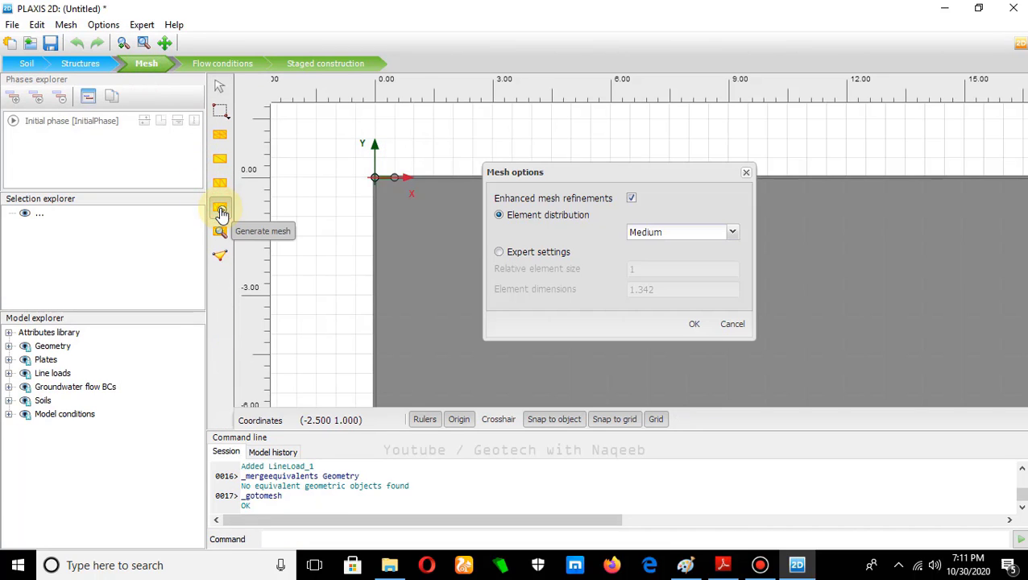
{"action": "left_click", "coordinate": [695, 325]}
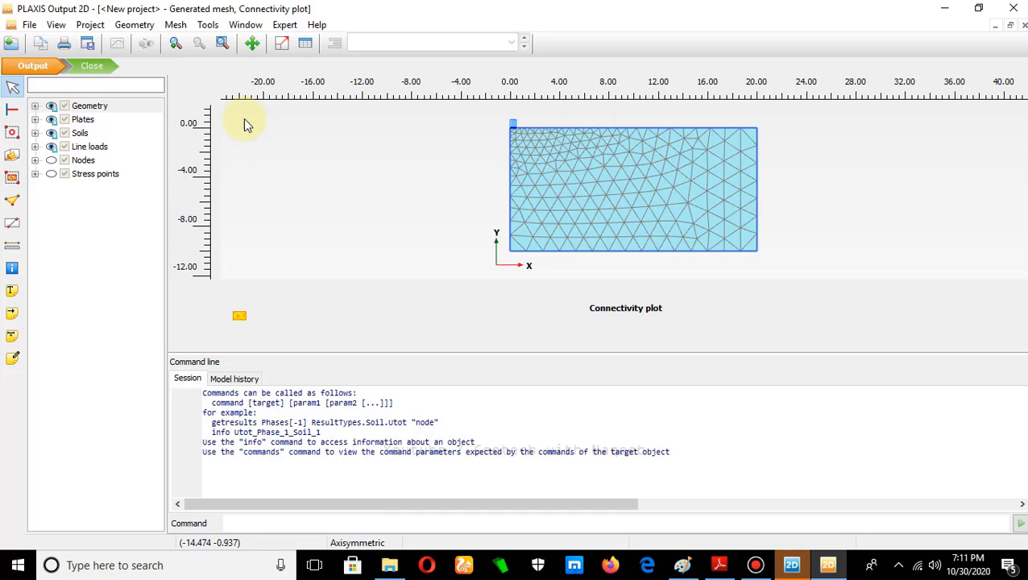
- Close the generated mesh view, switch to Staged construction mode and accept the initial phase with its default settings
{"action": "left_click", "coordinate": [88, 65]}
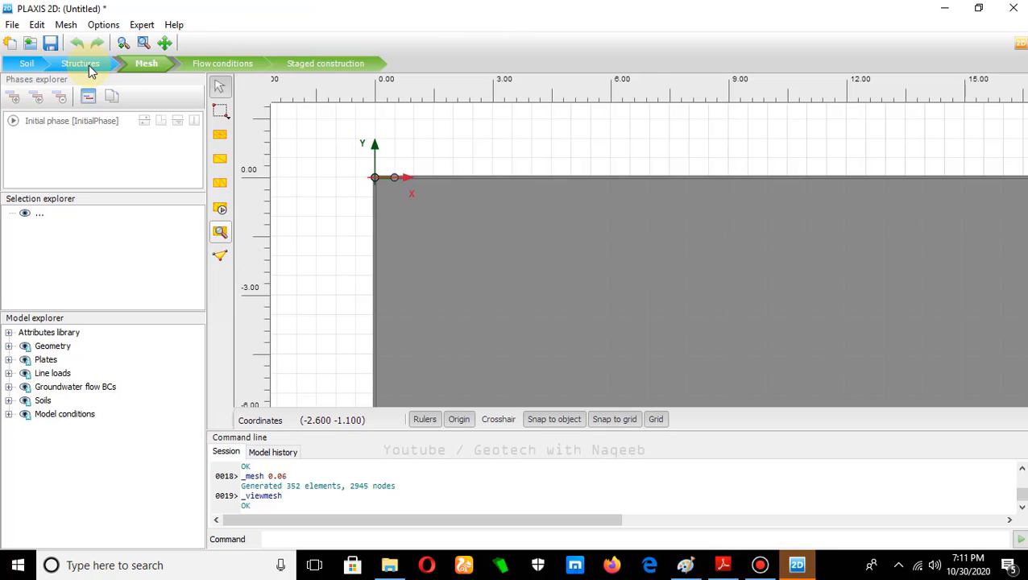
{"action": "left_click", "coordinate": [316, 63]}
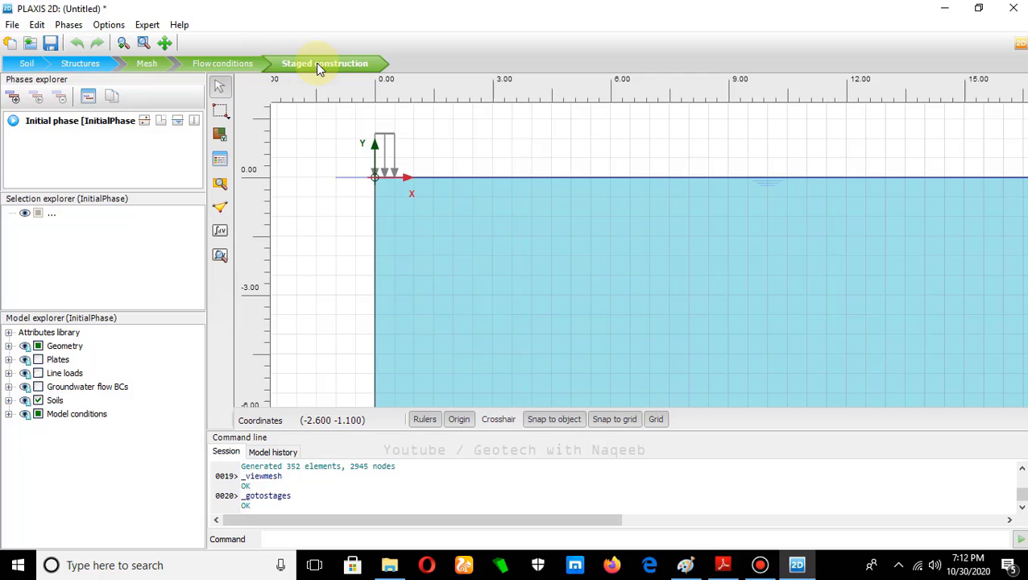
{"action": "double_click", "coordinate": [50, 120]}
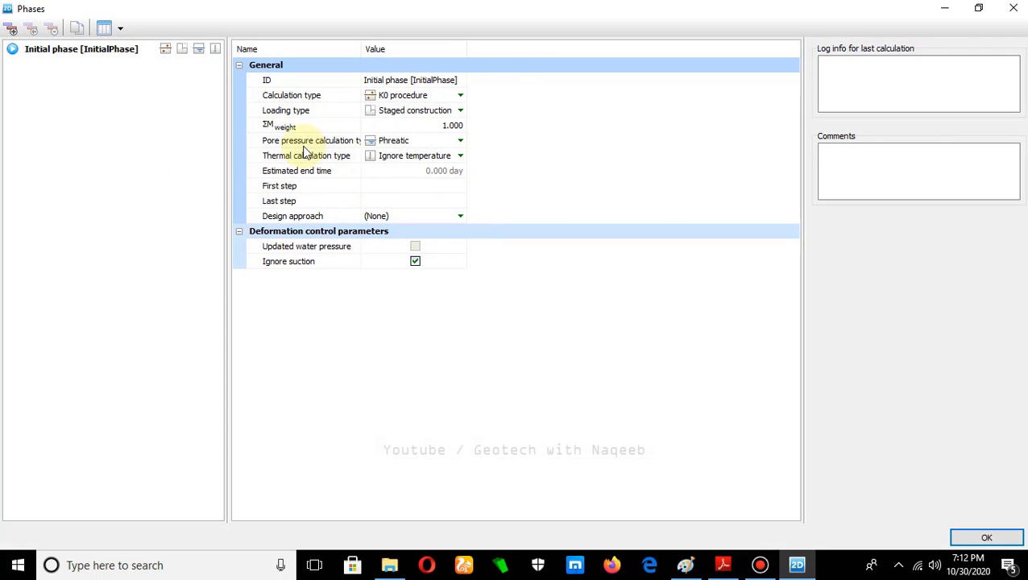
{"action": "left_click", "coordinate": [988, 534]}
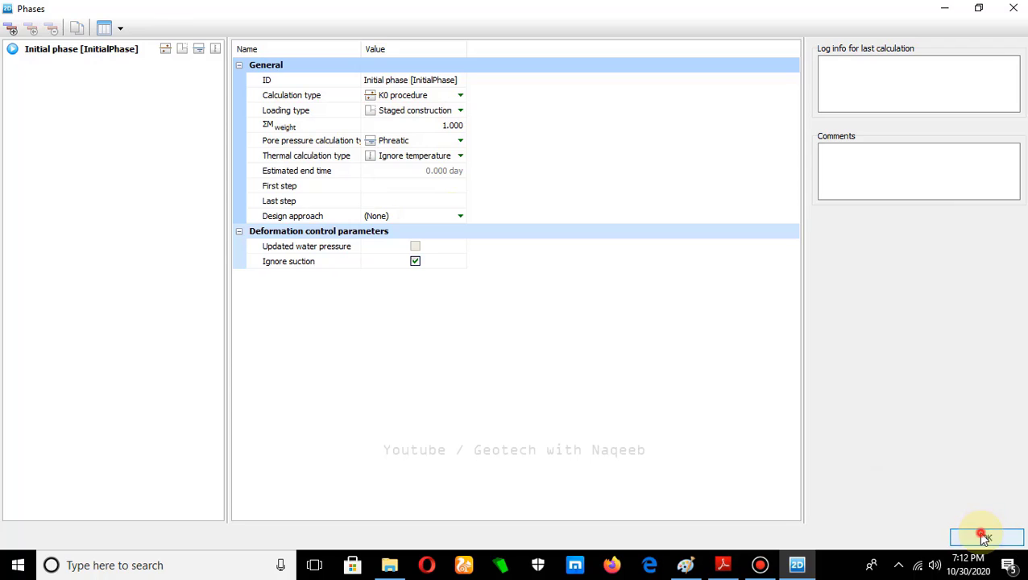
- Consult the calculations page in the PDF and add a calculation phase after the initial phase, keeping its default settings
{"action": "left_click", "coordinate": [722, 564]}
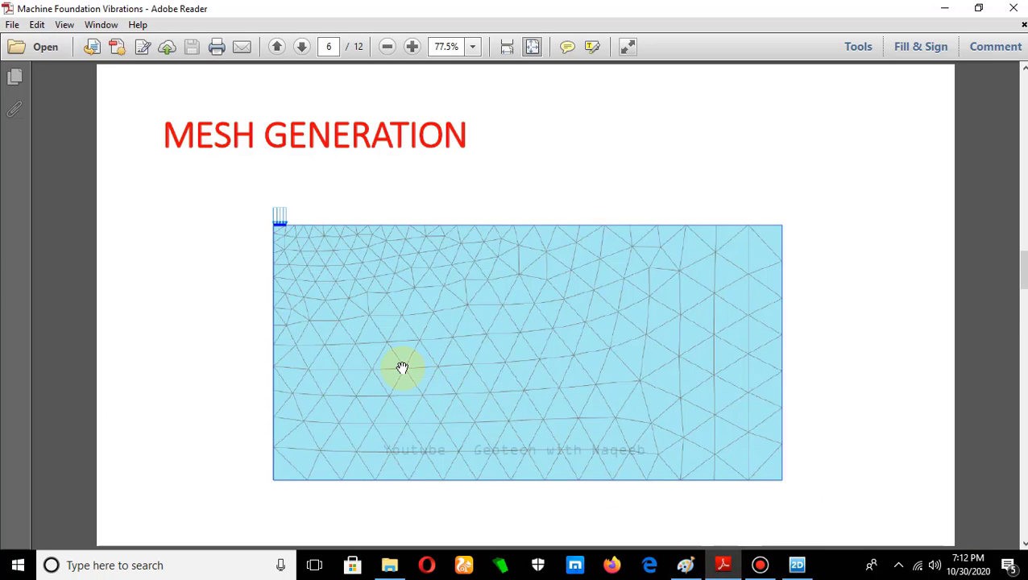
{"action": "scroll", "coordinate": [401, 366], "scroll_direction": "down", "scroll_amount": 3}
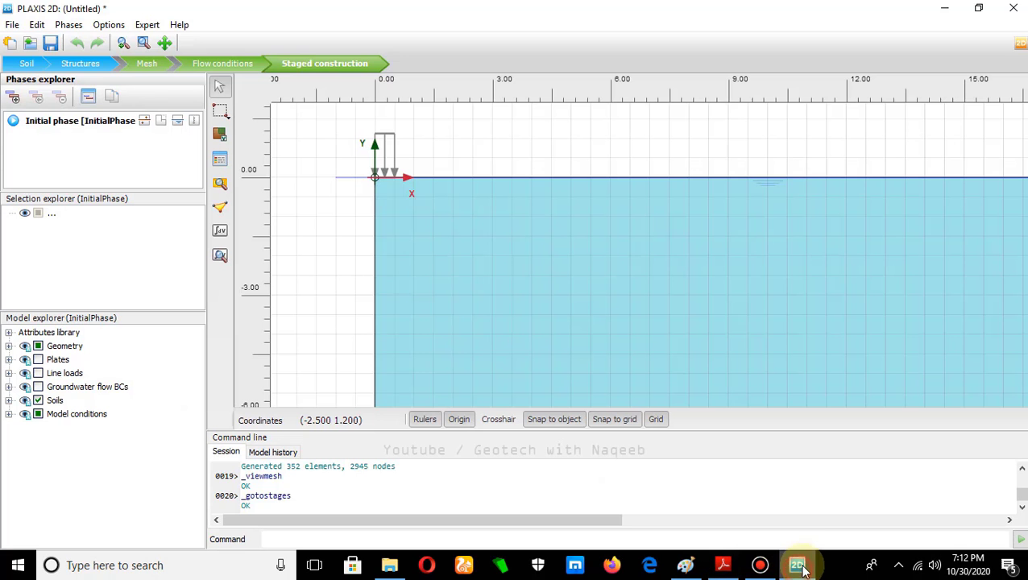
{"action": "left_click", "coordinate": [797, 566]}
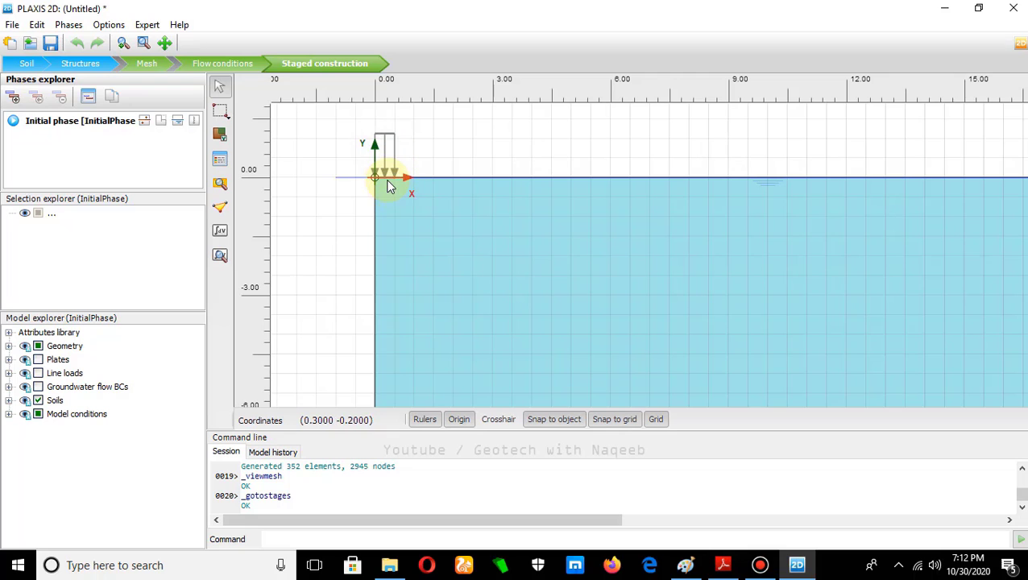
{"action": "left_click", "coordinate": [14, 98]}
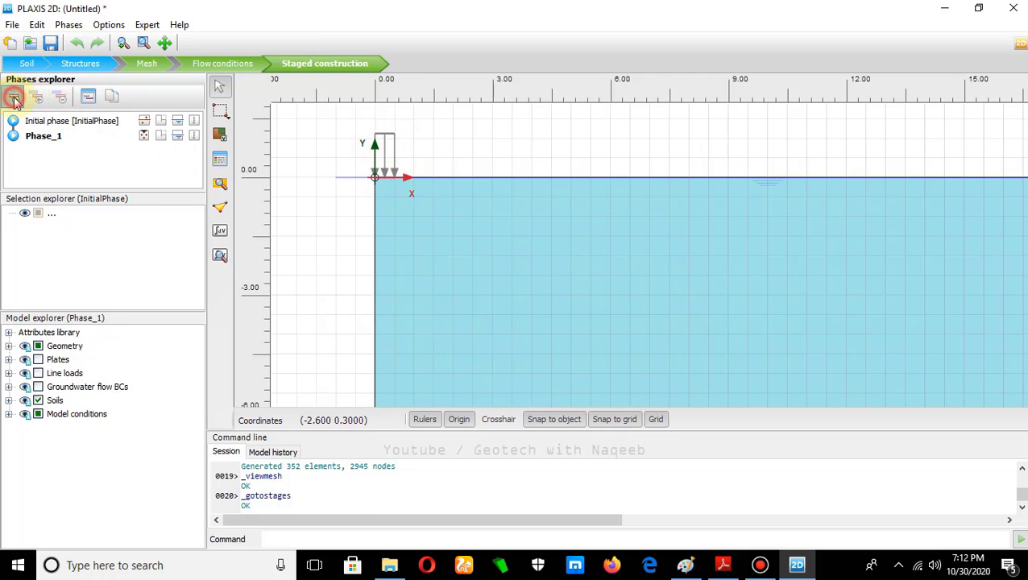
{"action": "double_click", "coordinate": [45, 137]}
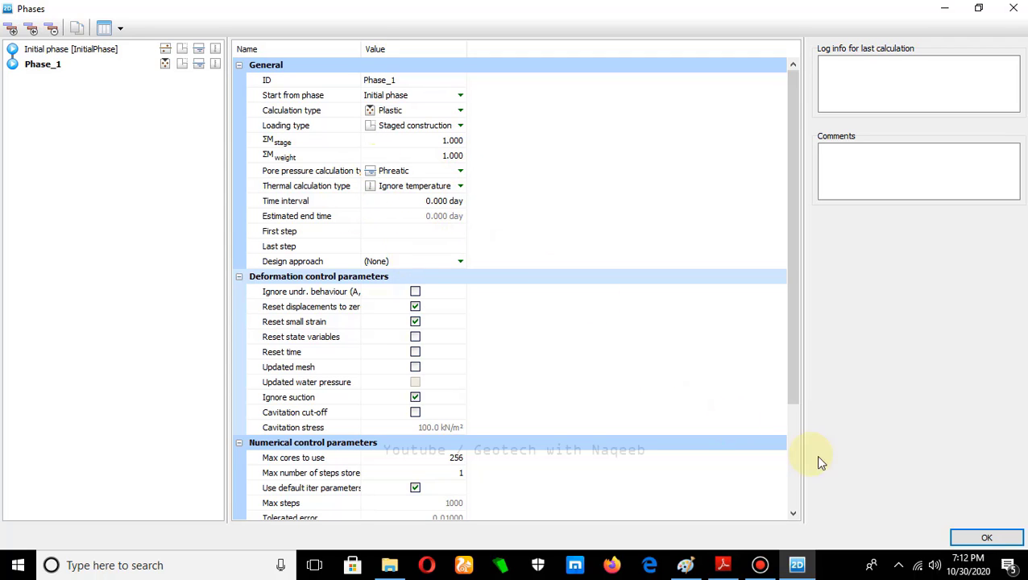
{"action": "left_click", "coordinate": [985, 537]}
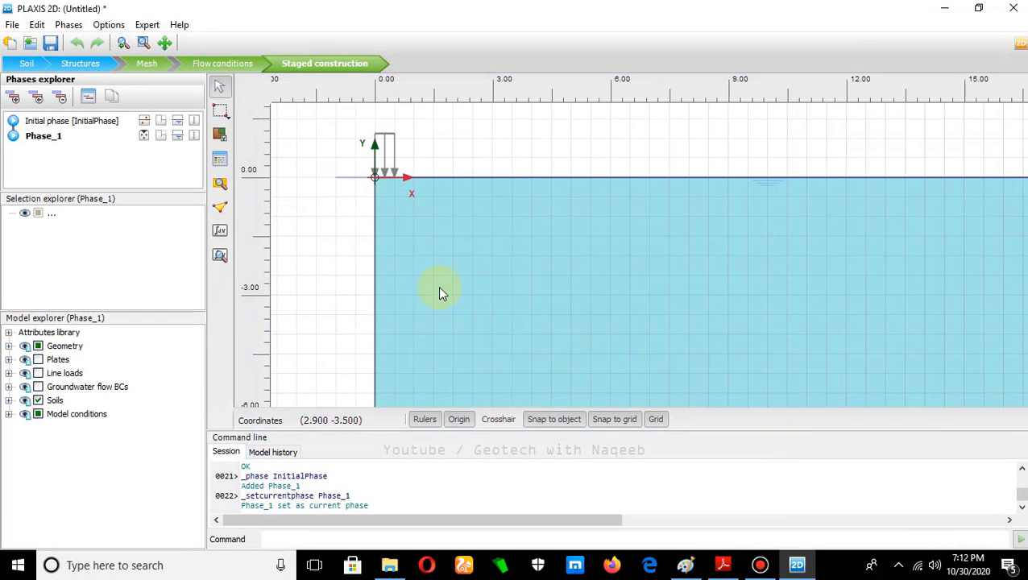
- Activate the static component of the footing's line load in Phase_1 and set its qy,start,ref to -8 kN/m/m
{"action": "left_click", "coordinate": [384, 178]}
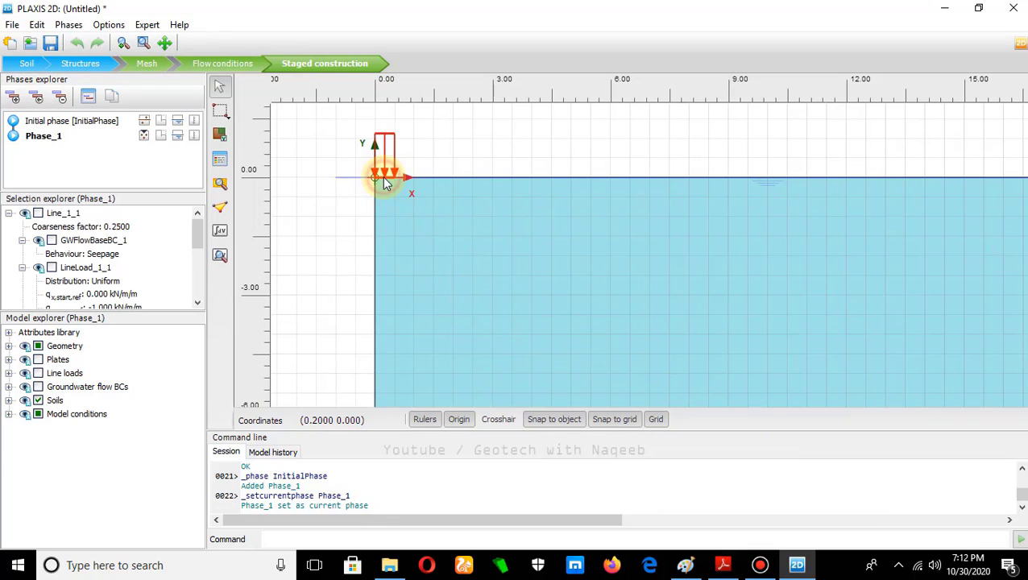
{"action": "scroll", "coordinate": [199, 235], "scroll_direction": "down", "scroll_amount": 2}
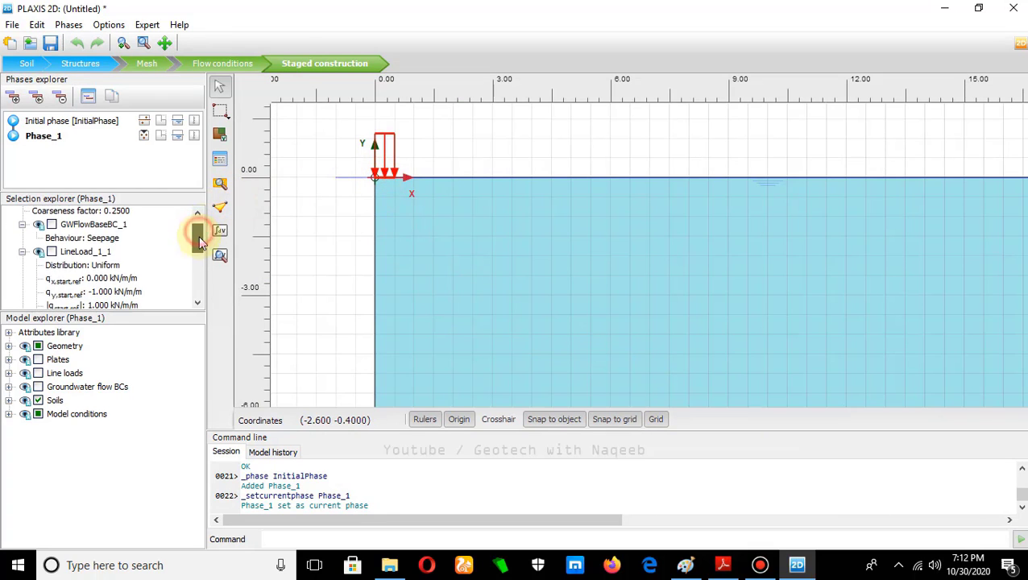
{"action": "left_click", "coordinate": [52, 249]}
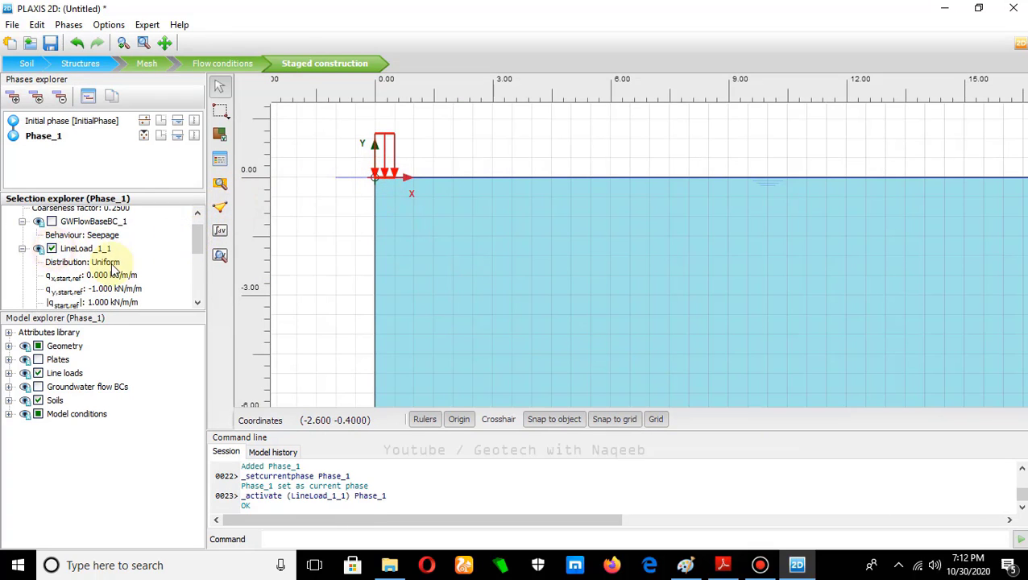
{"action": "scroll", "coordinate": [198, 244], "scroll_direction": "down", "scroll_amount": 3}
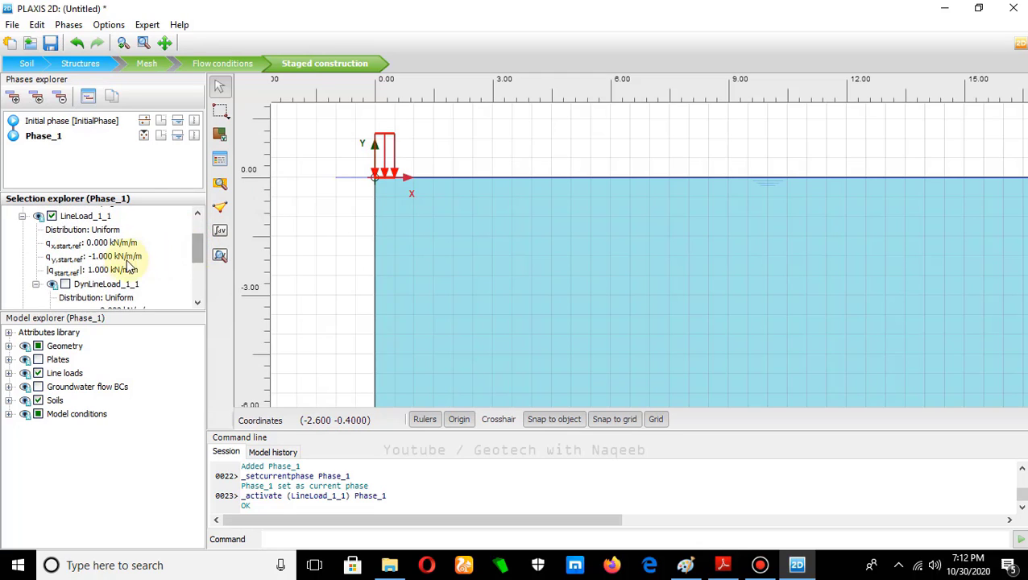
{"action": "left_click", "coordinate": [96, 258]}
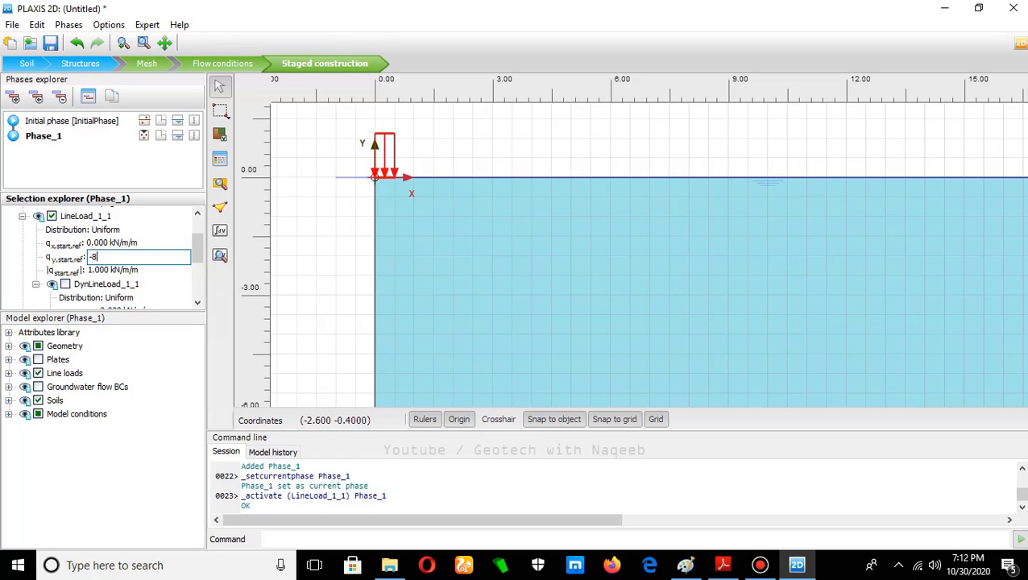
{"action": "left_click", "coordinate": [330, 240]}
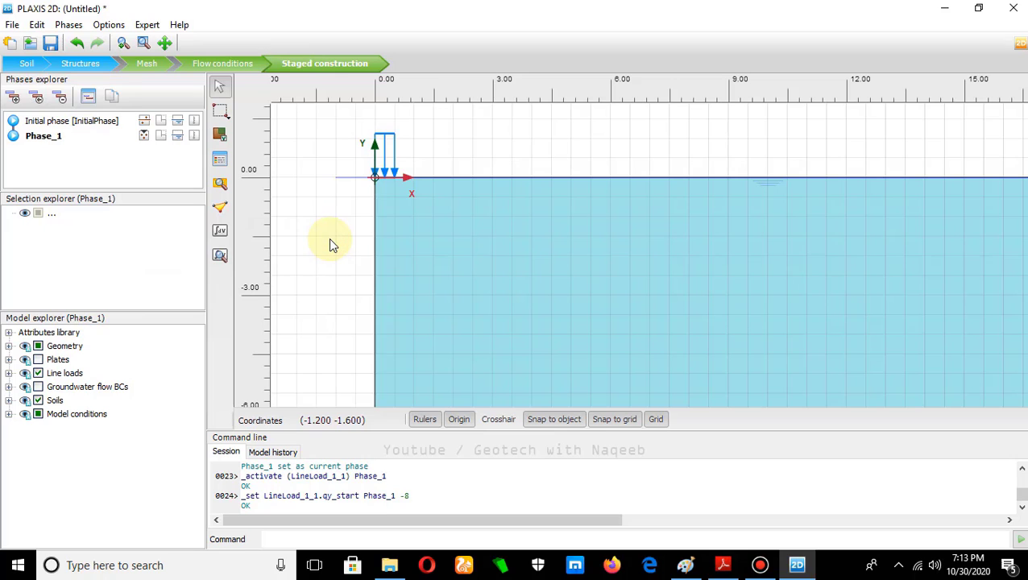
- Consult the Phase 02 instructions in the PDF, add a phase after Phase_1 and set its calculation type to Dynamic
{"action": "left_click", "coordinate": [723, 565]}
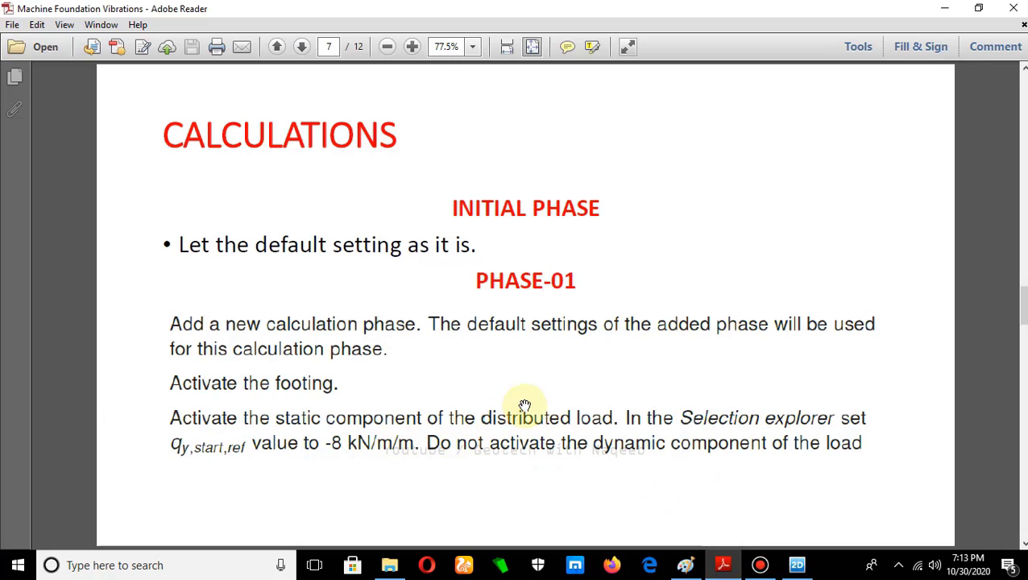
{"action": "scroll", "coordinate": [526, 385], "scroll_direction": "down", "scroll_amount": 1}
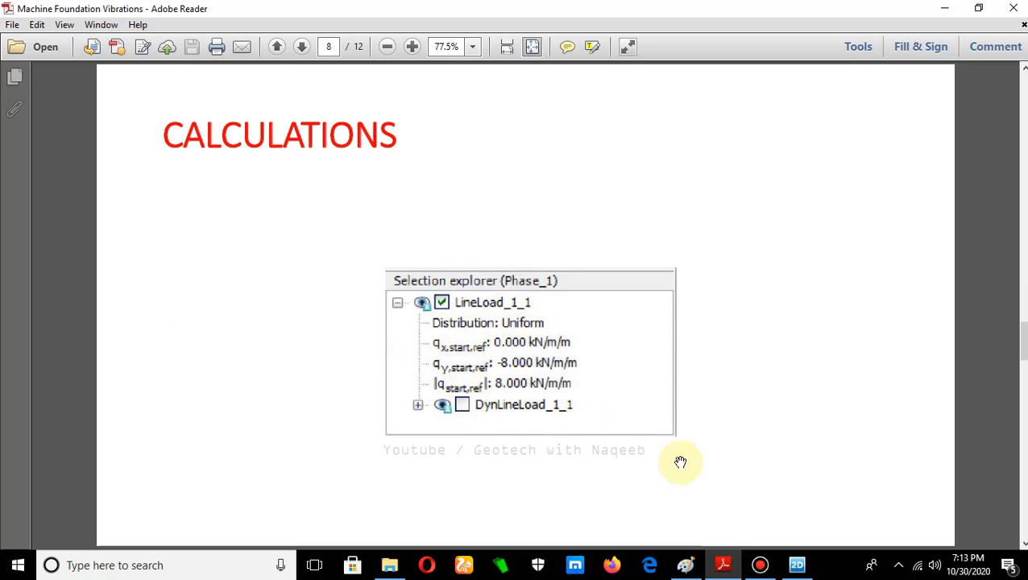
{"action": "scroll", "coordinate": [569, 397], "scroll_direction": "down", "scroll_amount": 1}
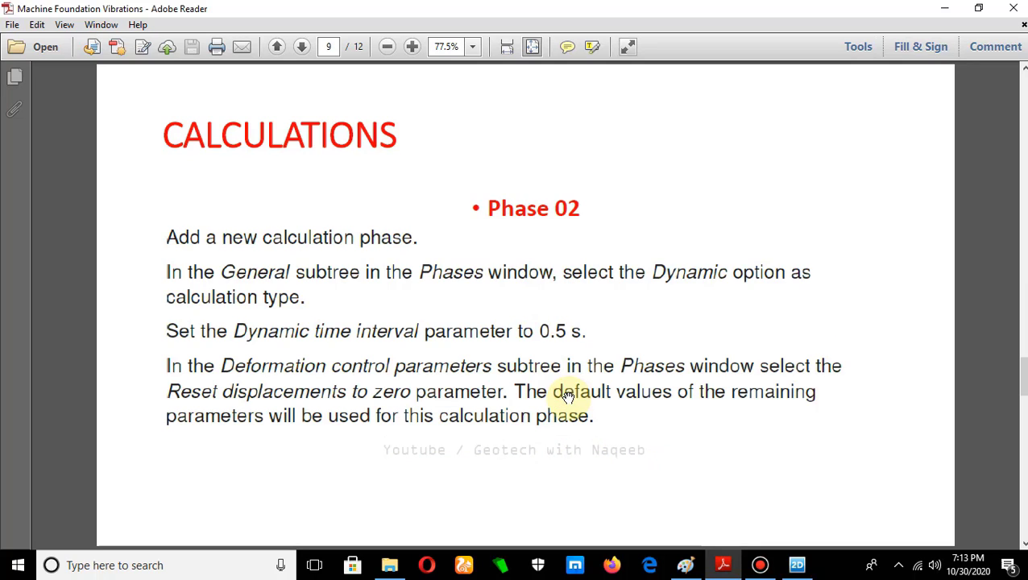
{"action": "left_click", "coordinate": [796, 565]}
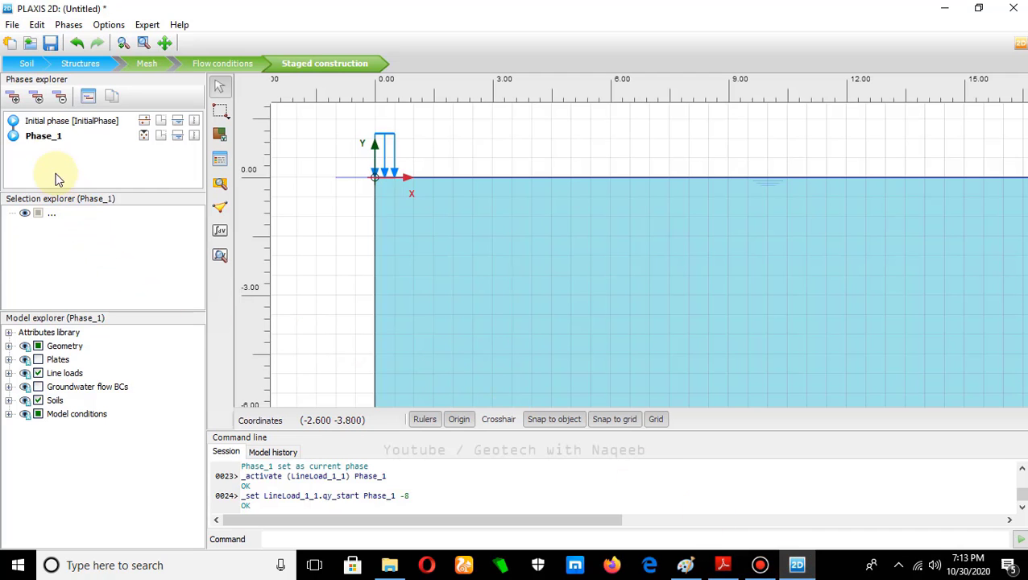
{"action": "left_click", "coordinate": [13, 100]}
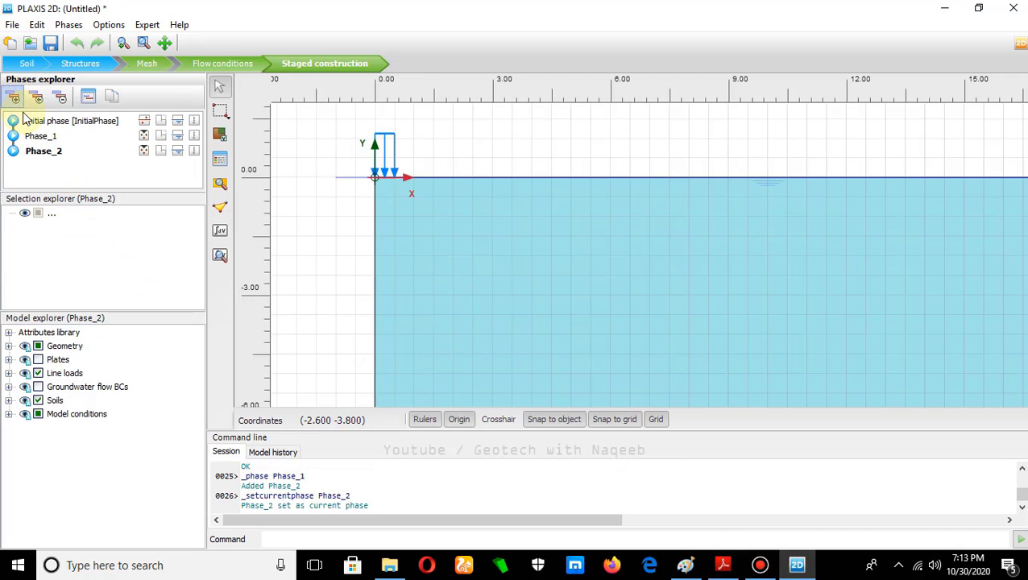
{"action": "double_click", "coordinate": [46, 152]}
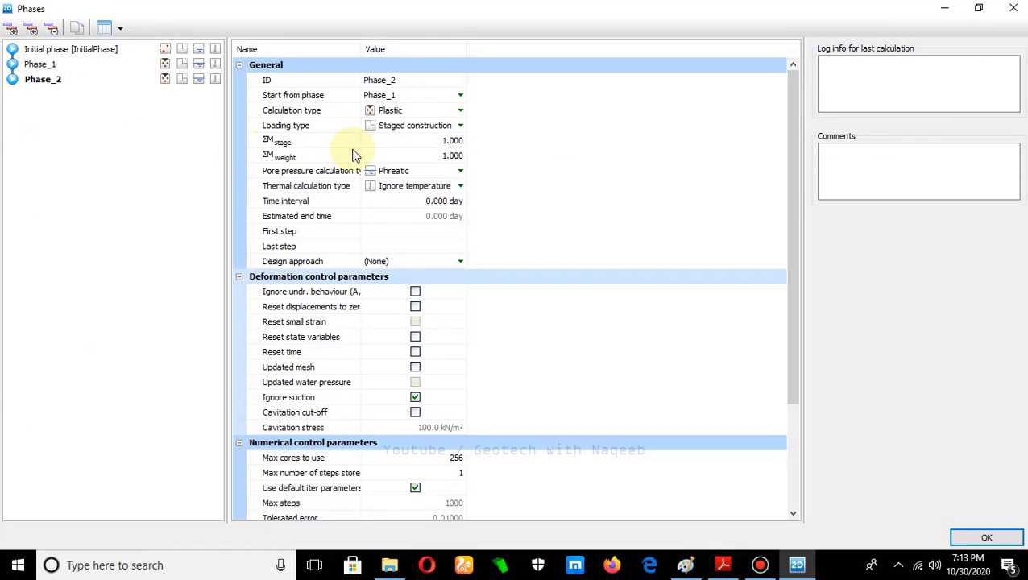
{"action": "left_click", "coordinate": [460, 111]}
{"action": "left_click", "coordinate": [460, 112]}
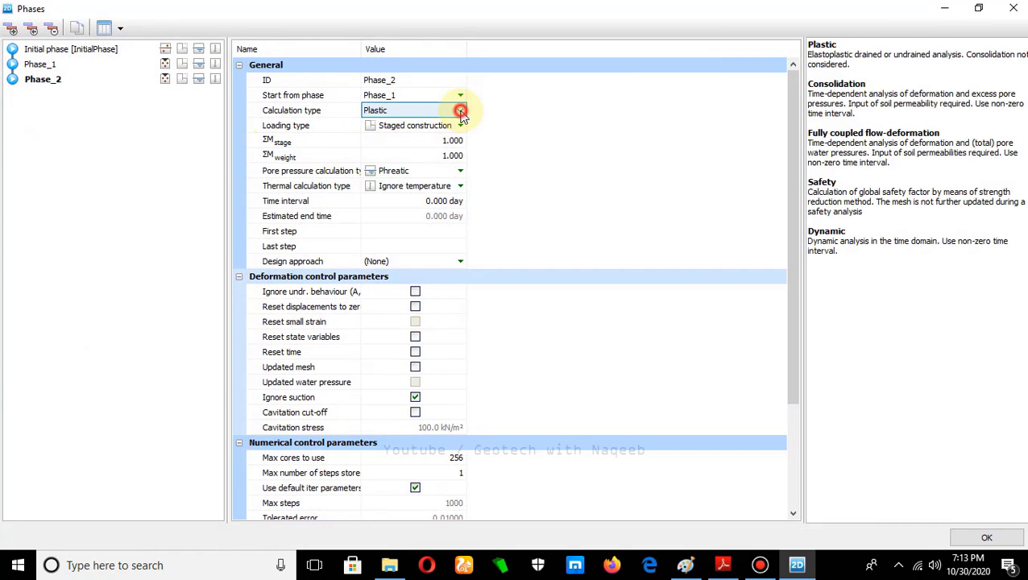
{"action": "left_click", "coordinate": [392, 166]}
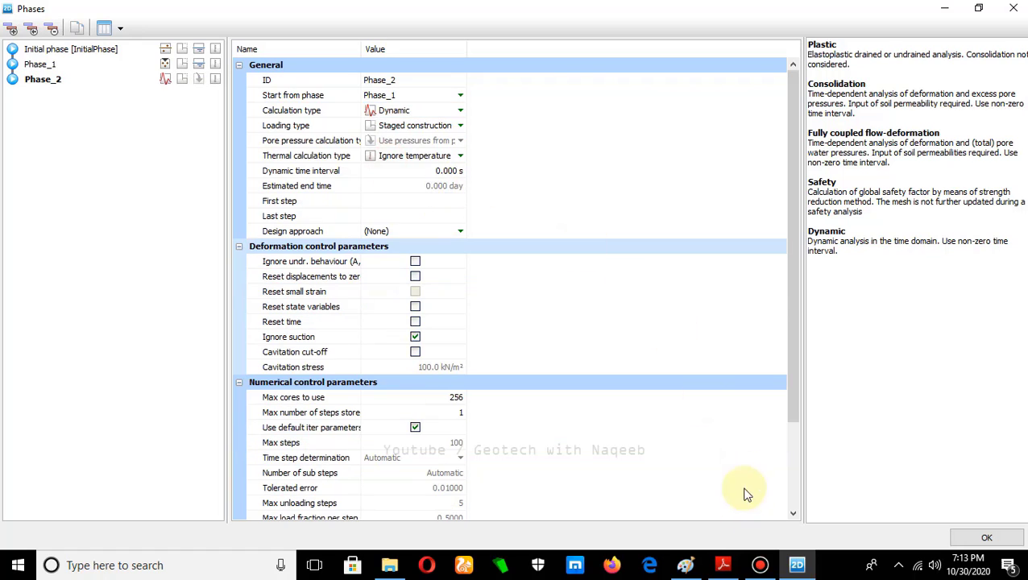
- Set Phase_2's dynamic time interval to 0.5 s as given in the PDF, enable Reset displacements to zero and save the settings
{"action": "left_click", "coordinate": [724, 563]}
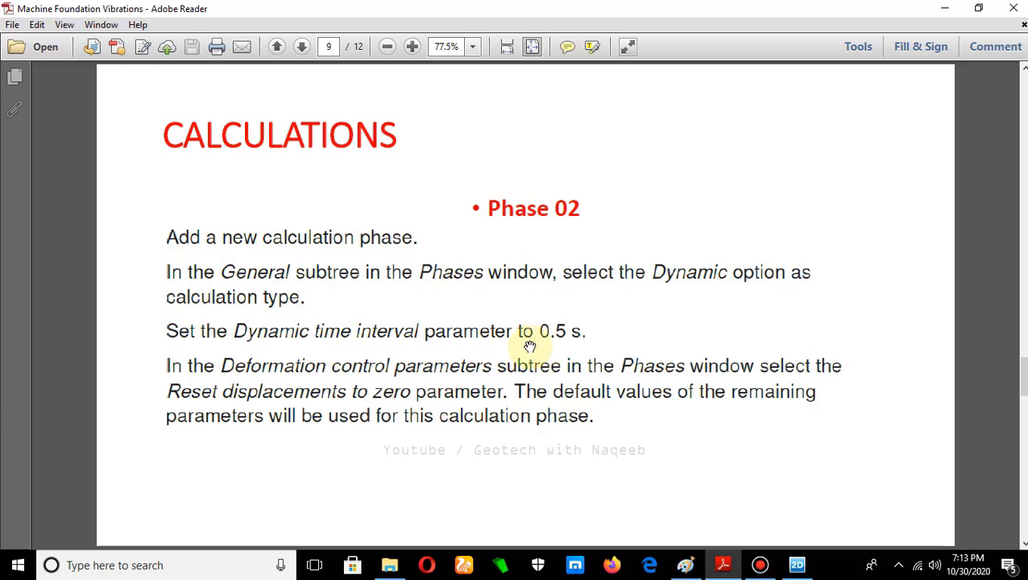
{"action": "left_click", "coordinate": [796, 566]}
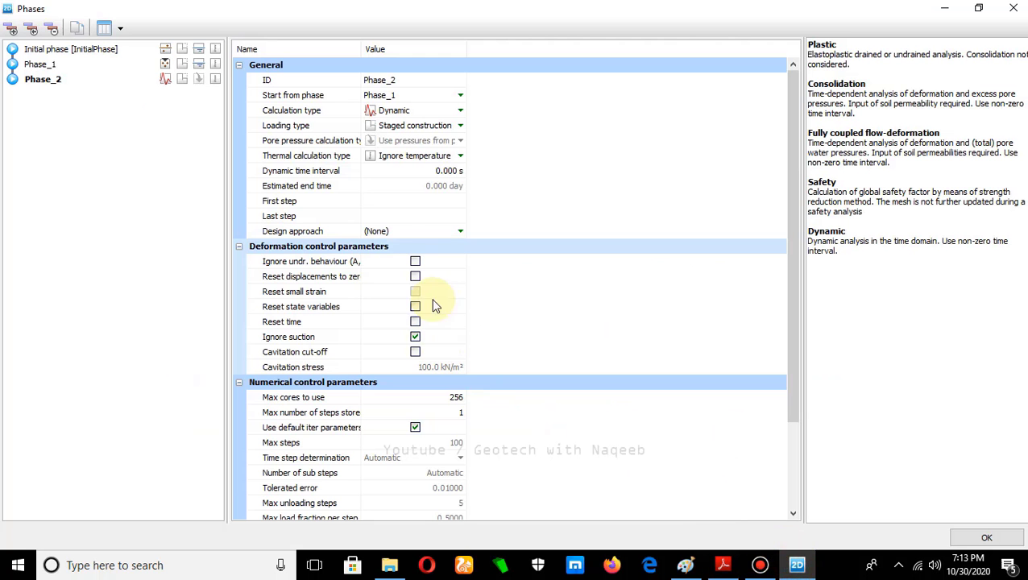
{"action": "left_click", "coordinate": [448, 172]}
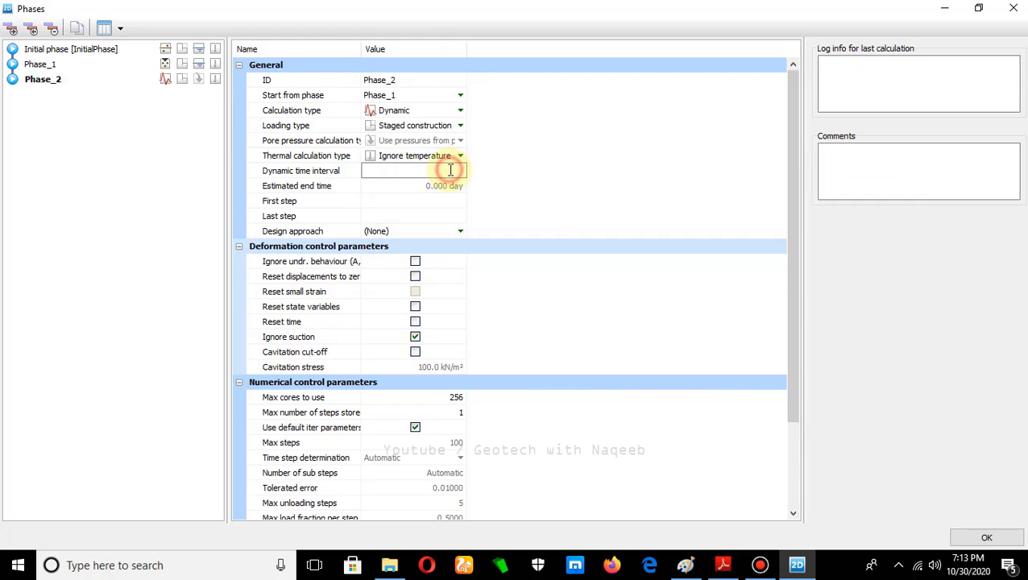
{"action": "type", "text": "0.5"}
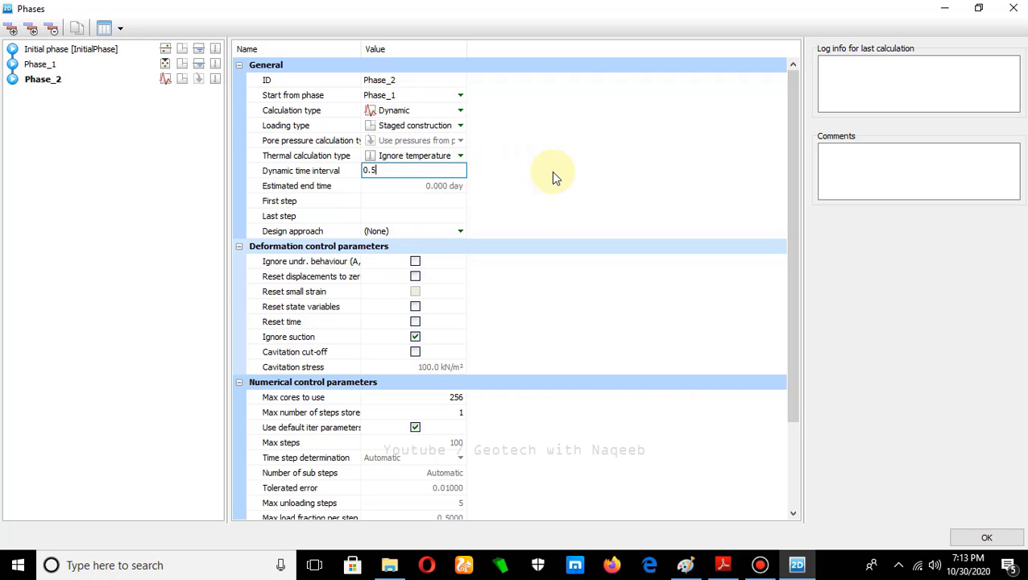
{"action": "left_click", "coordinate": [415, 278]}
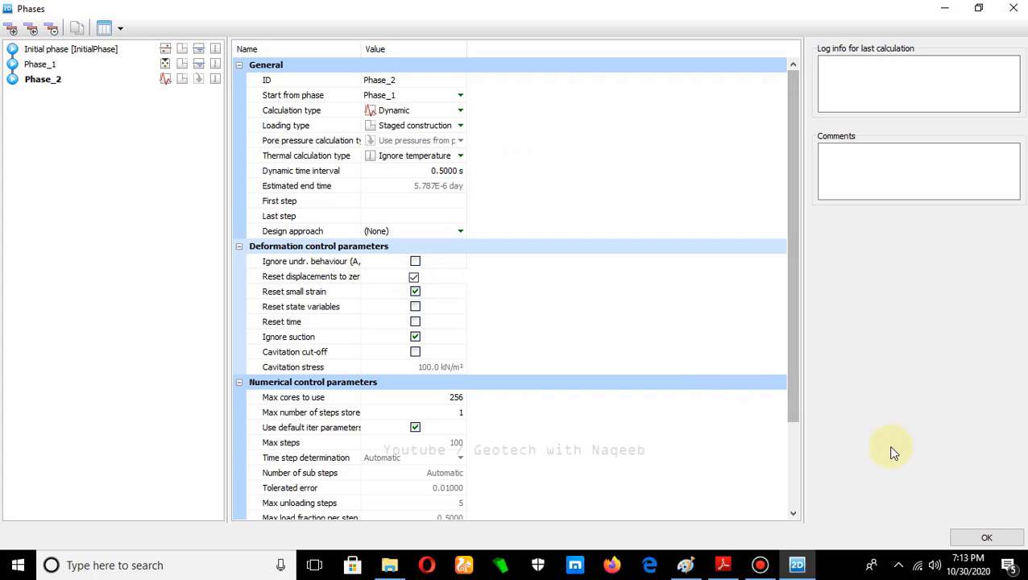
{"action": "left_click", "coordinate": [986, 540]}
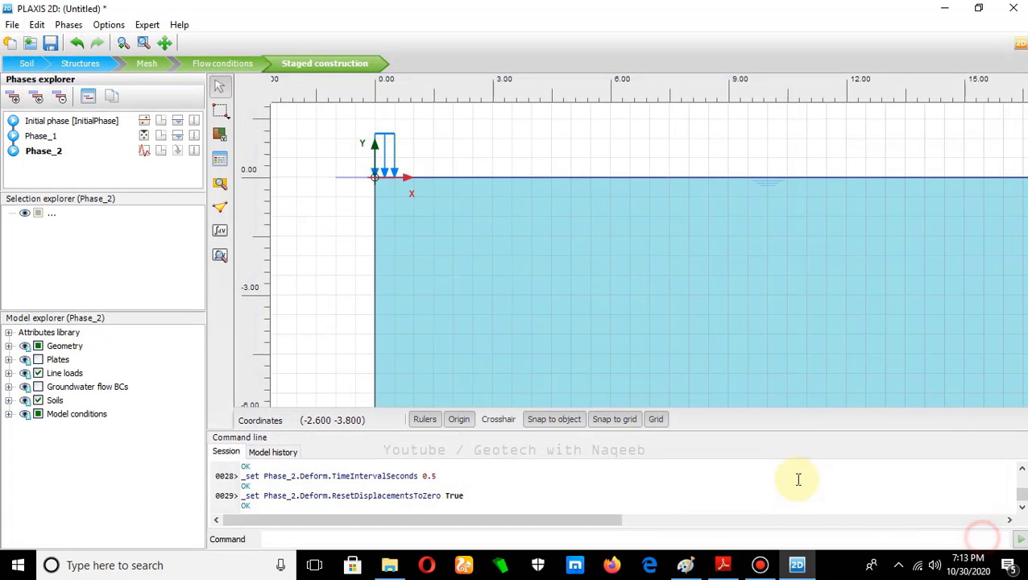
- Consult the load multiplier page in the PDF, activate the footing line load's dynamic component in Phase_2 and set its qy,start,ref to -1 kN/m/m
{"action": "left_click", "coordinate": [723, 565]}
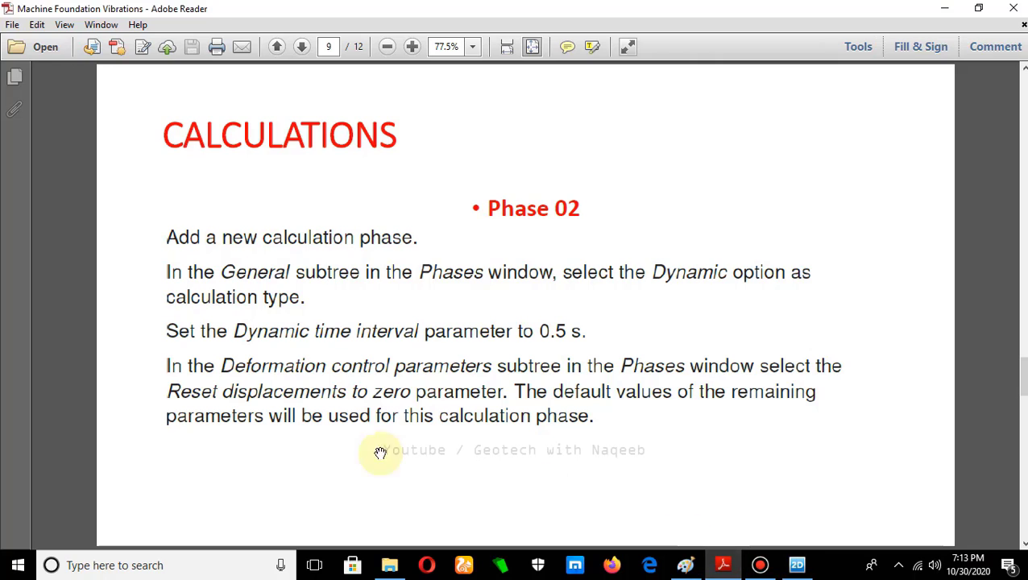
{"action": "scroll", "coordinate": [305, 415], "scroll_direction": "down", "scroll_amount": 2}
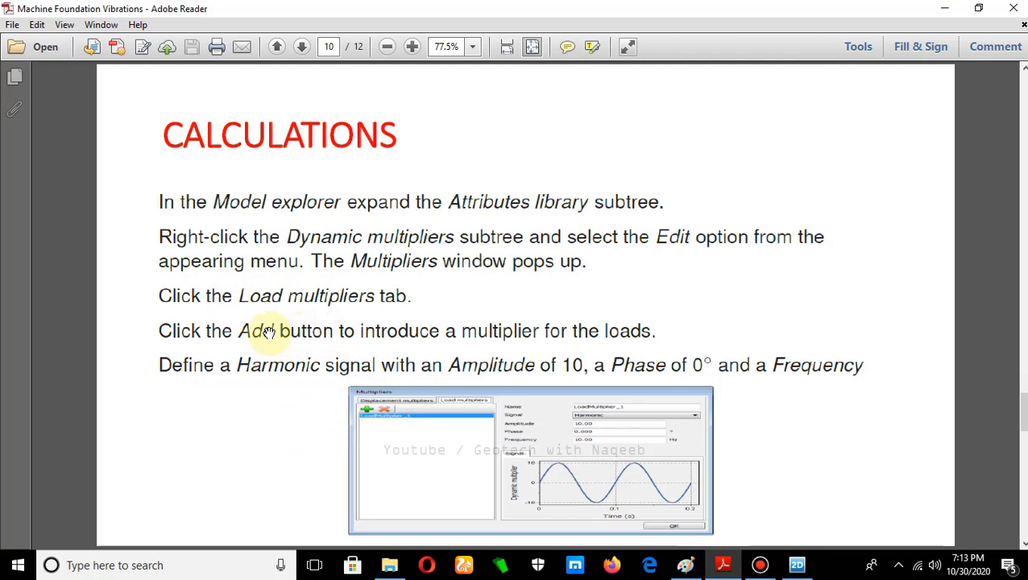
{"action": "left_click", "coordinate": [795, 564]}
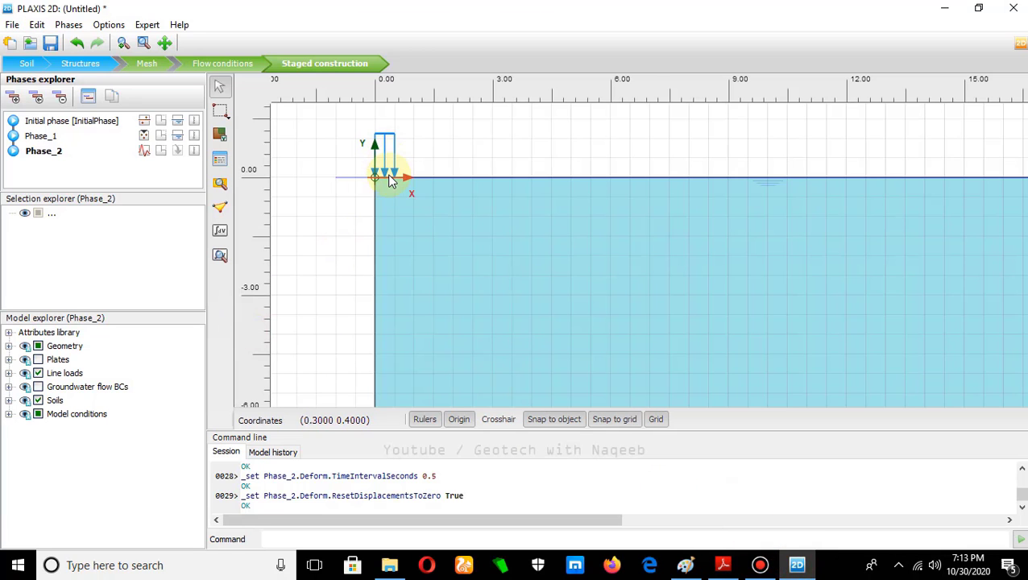
{"action": "left_click", "coordinate": [387, 182]}
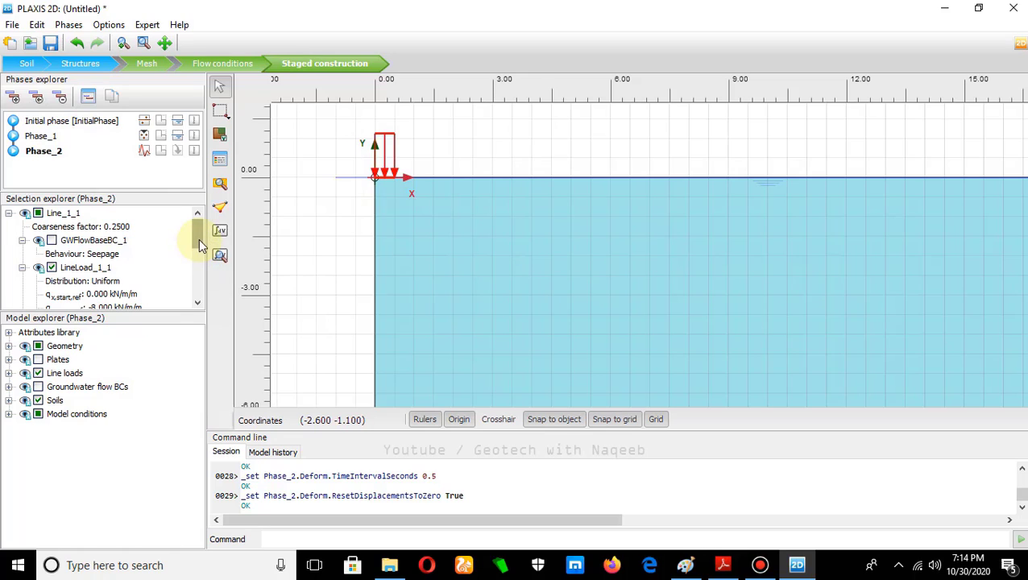
{"action": "left_click_drag", "start_coordinate": [198, 238], "coordinate": [197, 261]}
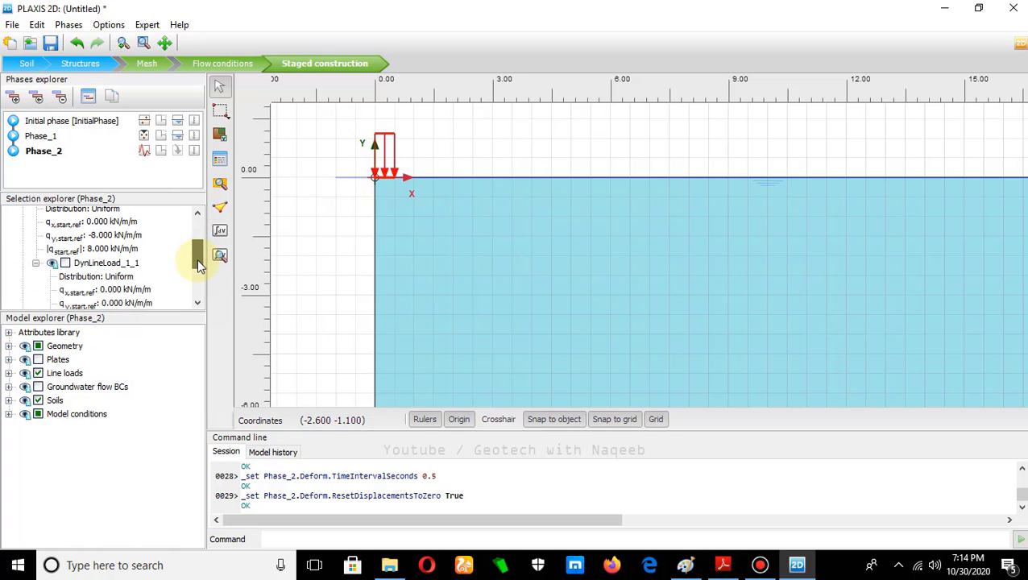
{"action": "left_click", "coordinate": [65, 264]}
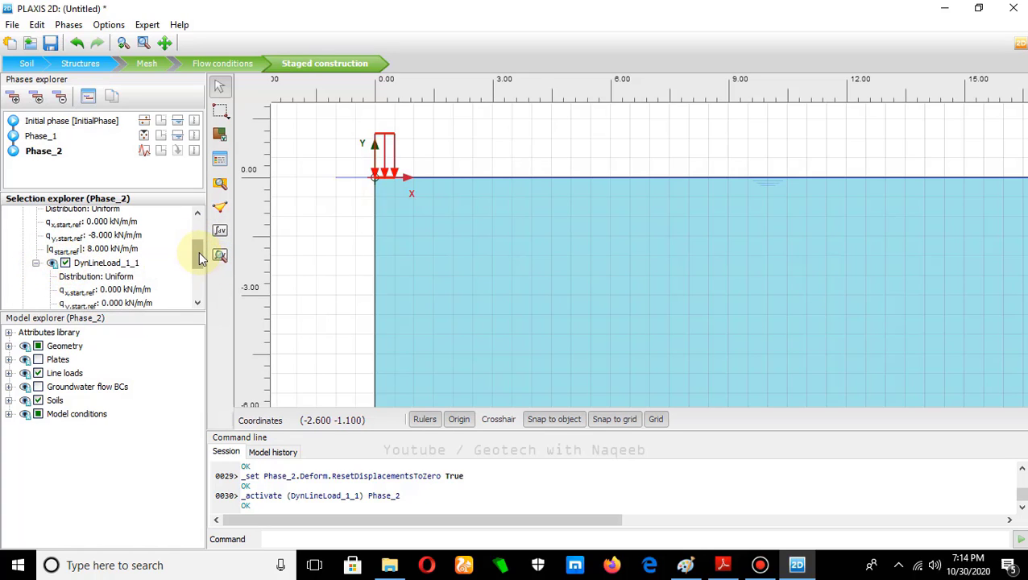
{"action": "left_click_drag", "start_coordinate": [198, 255], "coordinate": [199, 274]}
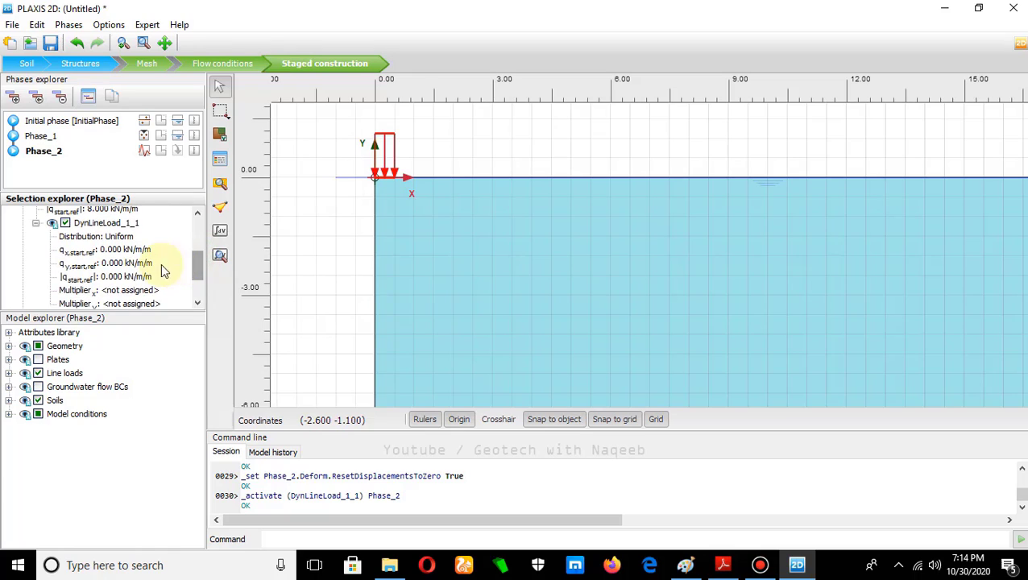
{"action": "left_click", "coordinate": [113, 264]}
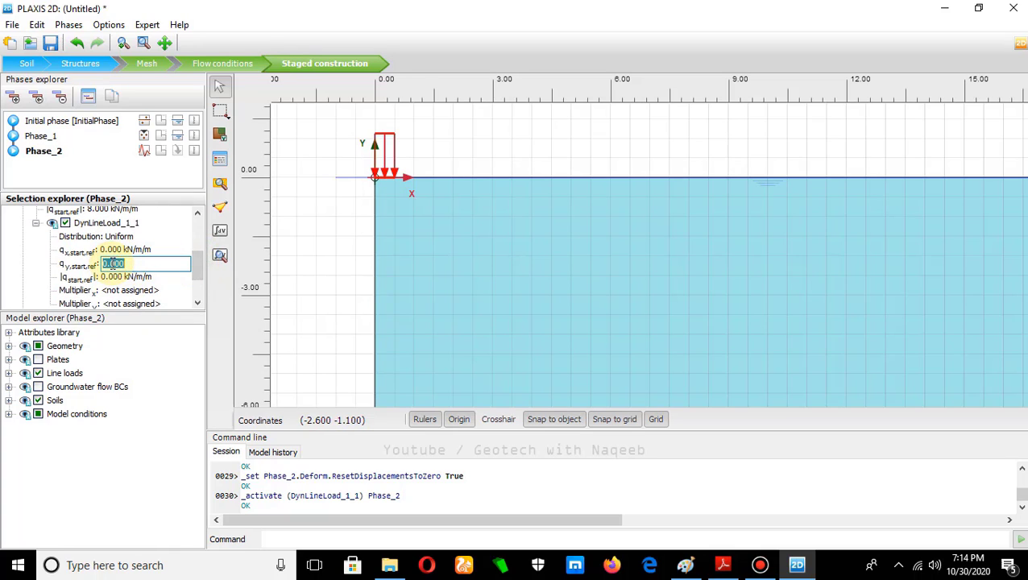
{"action": "type", "text": "-1"}
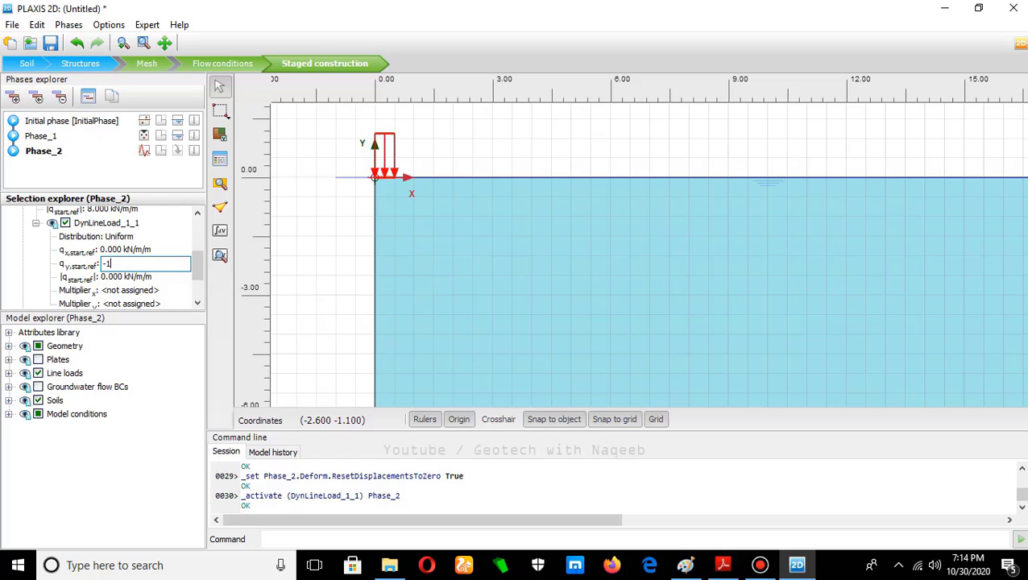
- Add a new load multiplier for the y-direction of the footing's dynamic line load
{"action": "left_click_drag", "start_coordinate": [200, 278], "coordinate": [197, 281]}
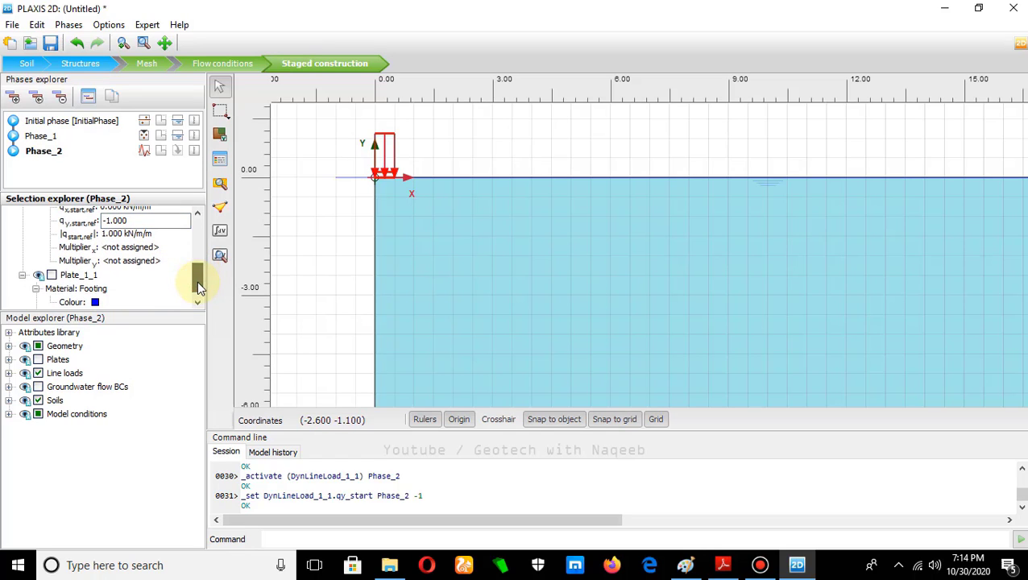
{"action": "left_click", "coordinate": [125, 263]}
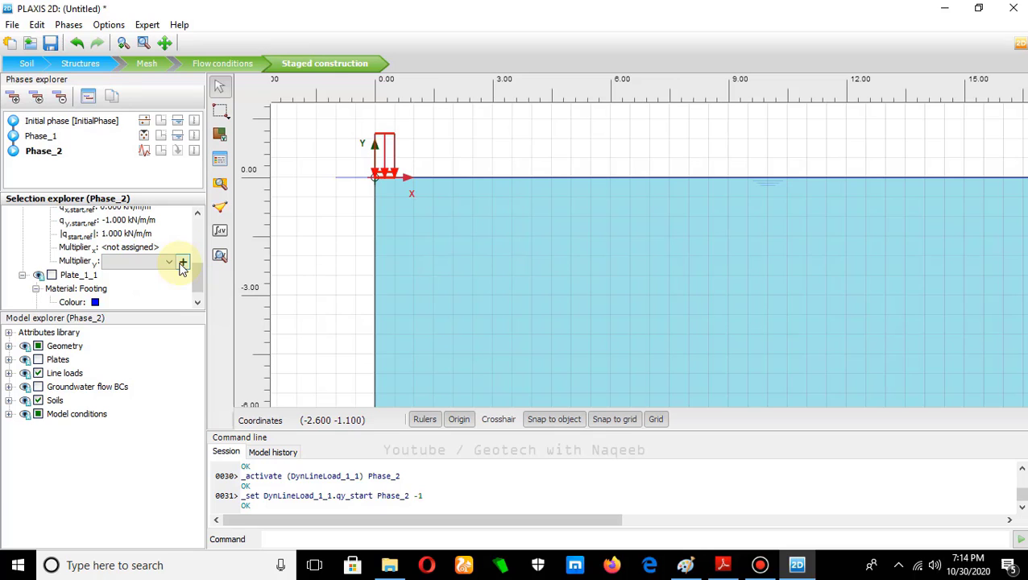
{"action": "left_click", "coordinate": [182, 263]}
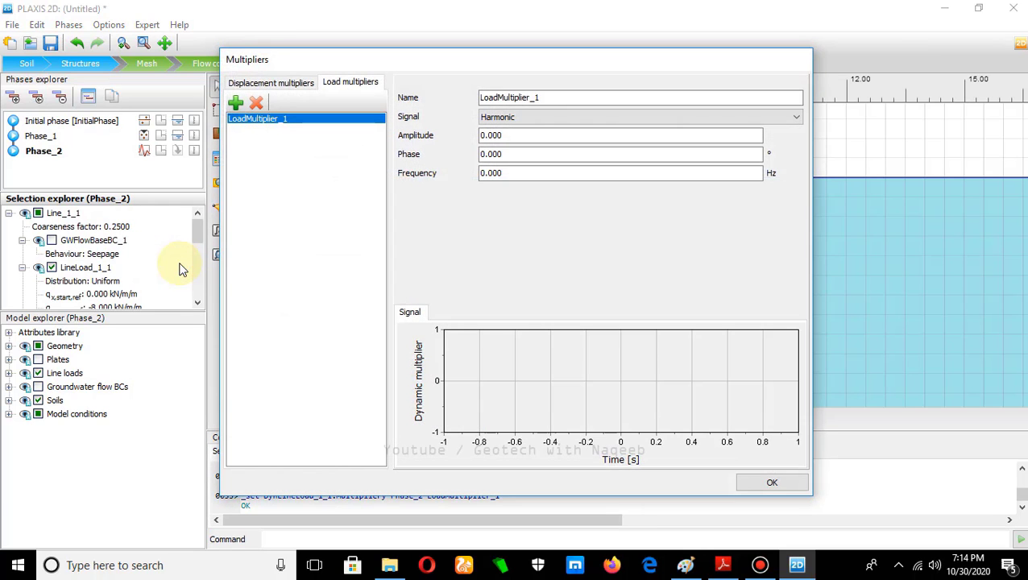
- Define the harmonic load multiplier as given in the PDF, with amplitude 10 and frequency 10 Hz, and save it
{"action": "left_click", "coordinate": [722, 566]}
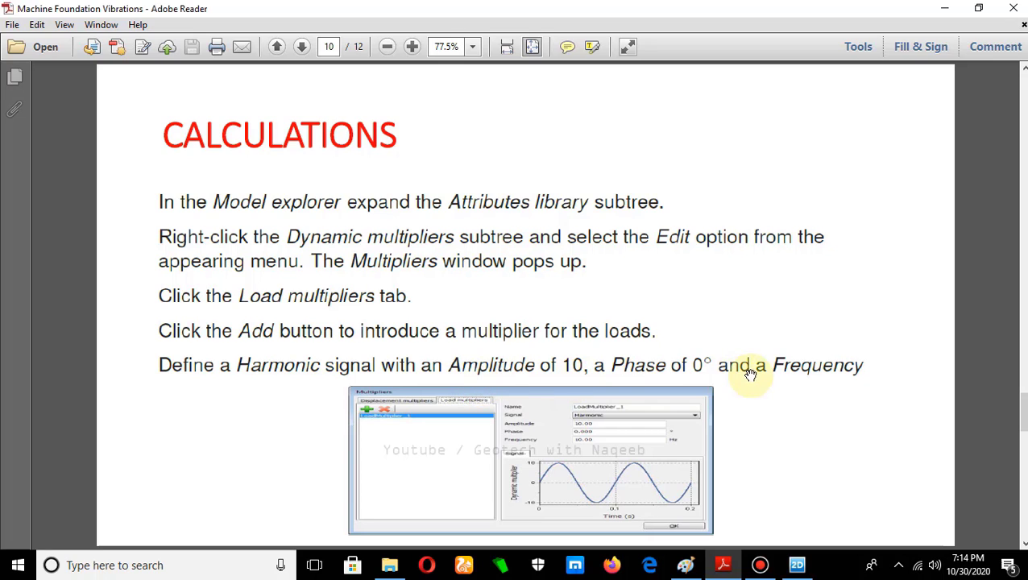
{"action": "left_click", "coordinate": [797, 567]}
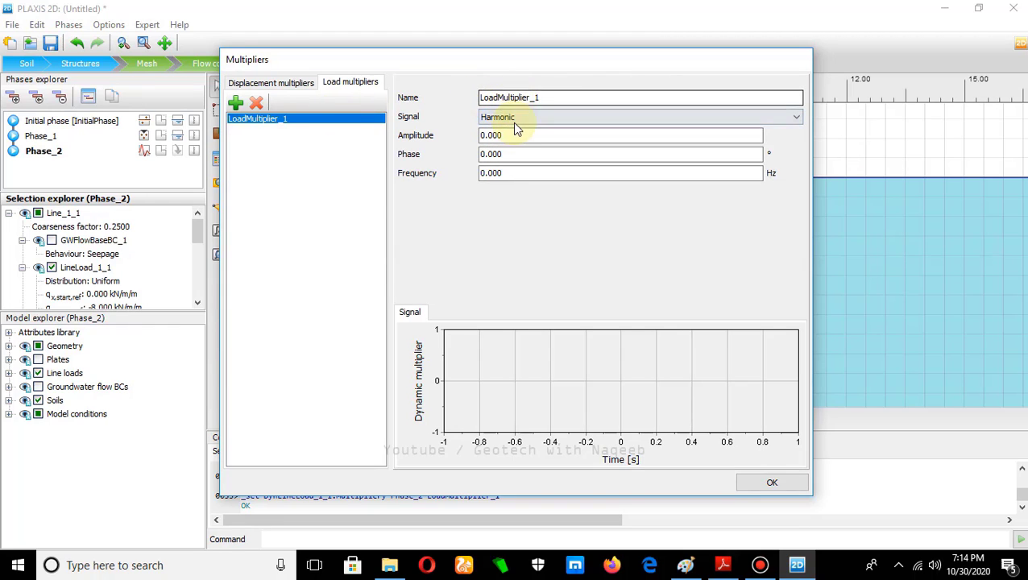
{"action": "left_click", "coordinate": [481, 135]}
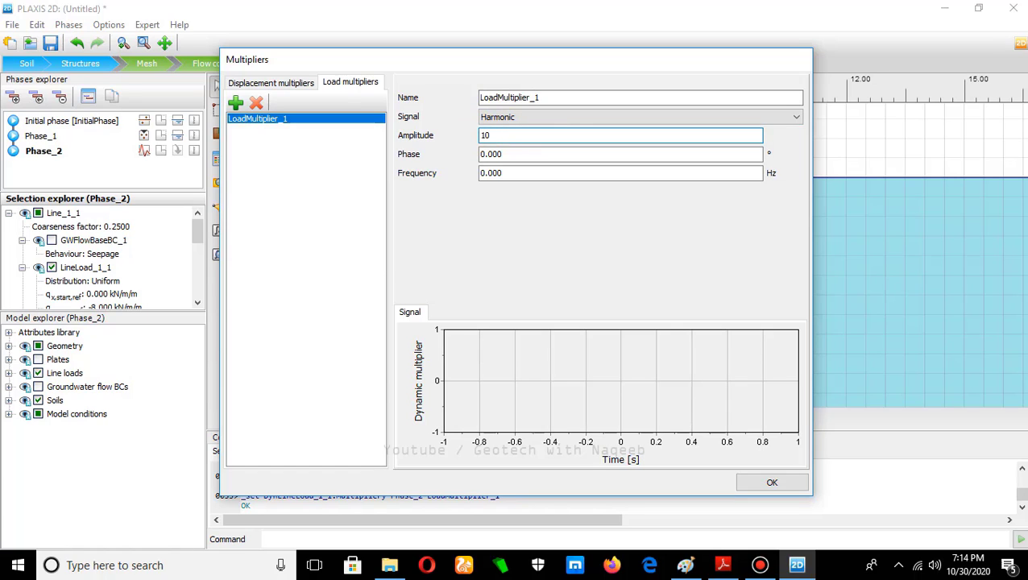
{"action": "left_click", "coordinate": [493, 172]}
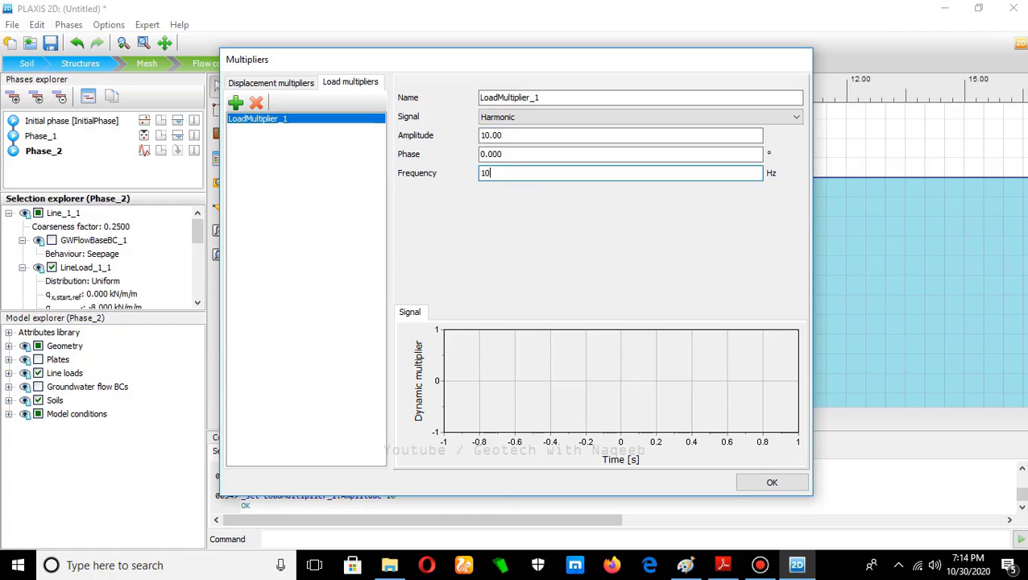
{"action": "type", "text": "10"}
{"action": "left_click", "coordinate": [337, 186]}
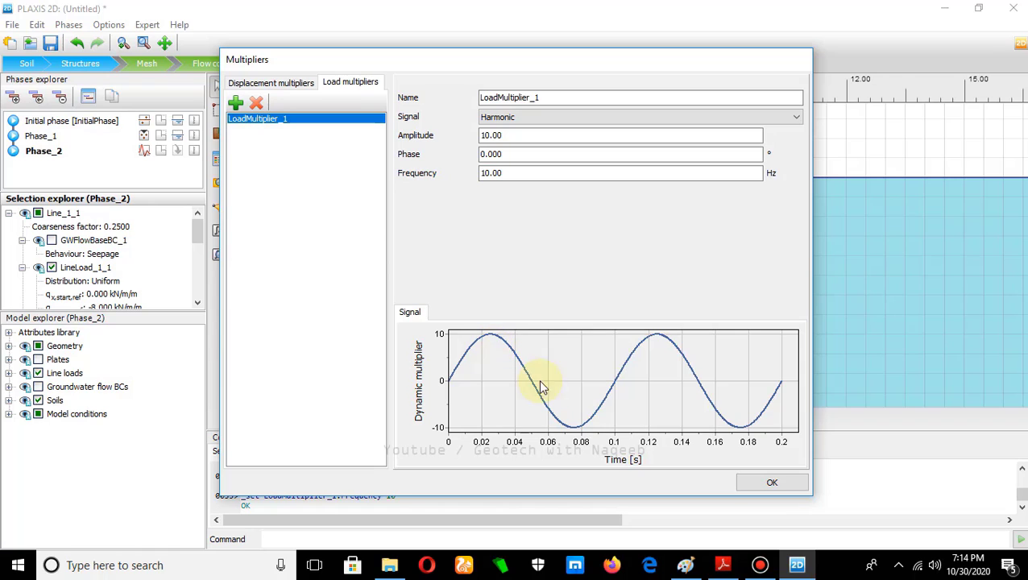
{"action": "left_click", "coordinate": [769, 484]}
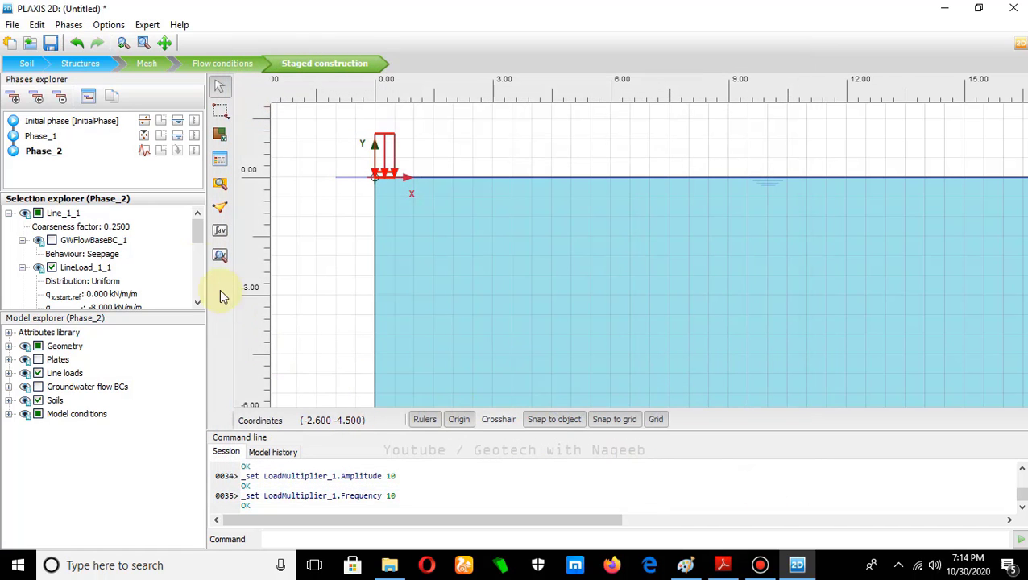
{"action": "left_click_drag", "start_coordinate": [194, 235], "coordinate": [197, 278]}
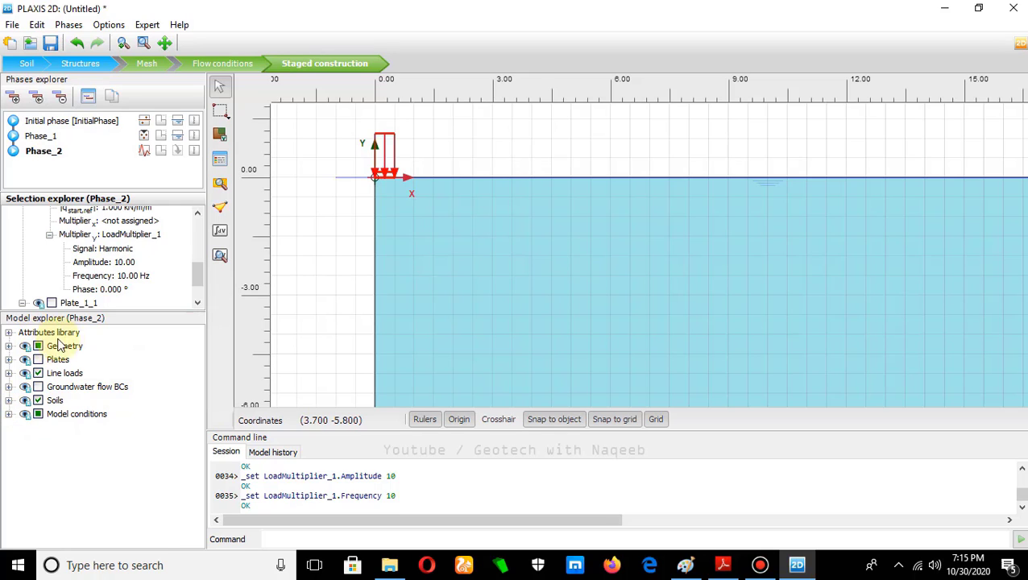
- In Phase_2's dynamic model conditions, set BoundaryXMin to None and BoundaryYMin to Viscous
{"action": "left_click", "coordinate": [9, 414]}
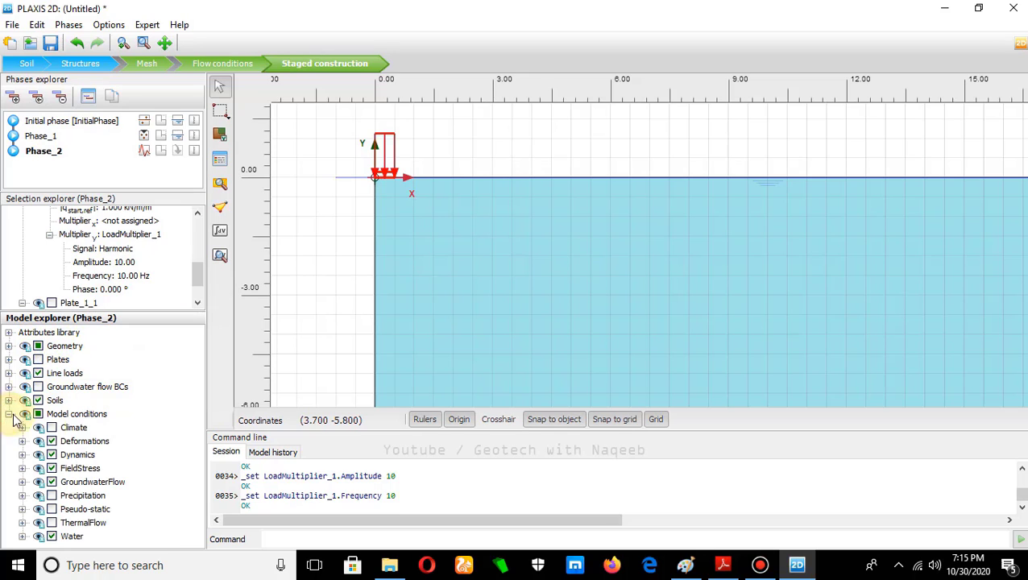
{"action": "left_click", "coordinate": [21, 454]}
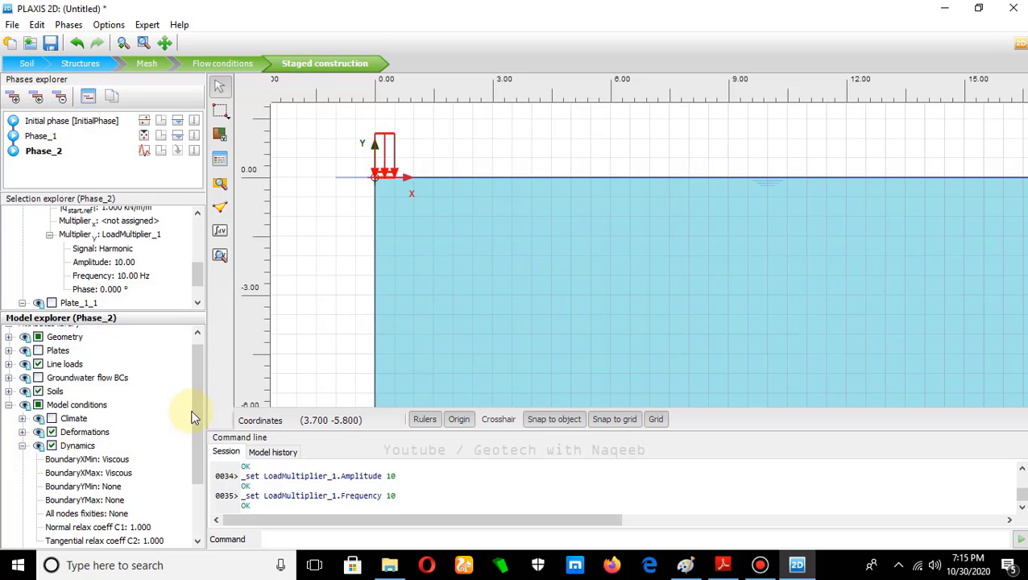
{"action": "scroll", "coordinate": [191, 425], "scroll_direction": "down", "scroll_amount": 2}
{"action": "left_click", "coordinate": [129, 413]}
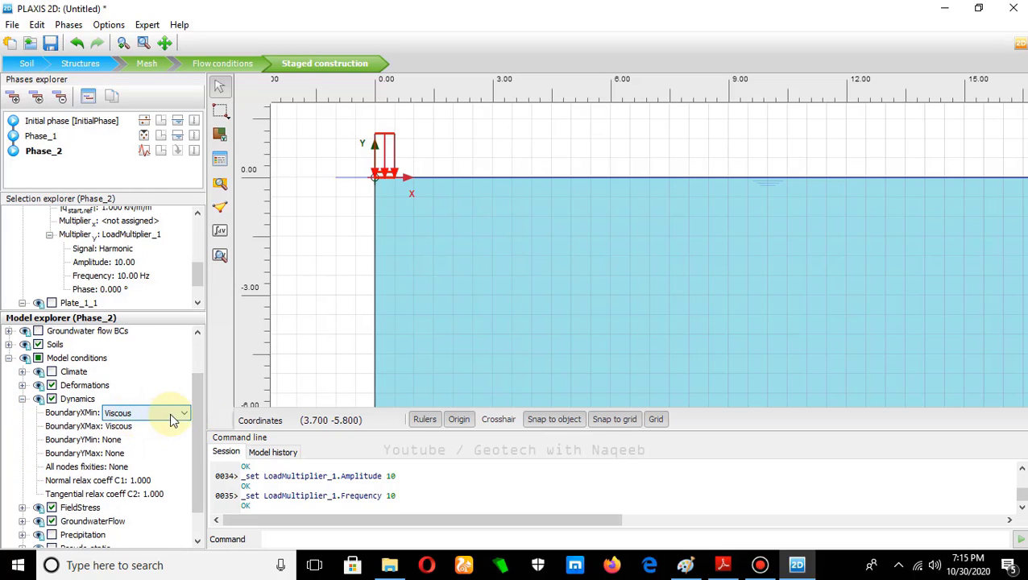
{"action": "left_click", "coordinate": [157, 422]}
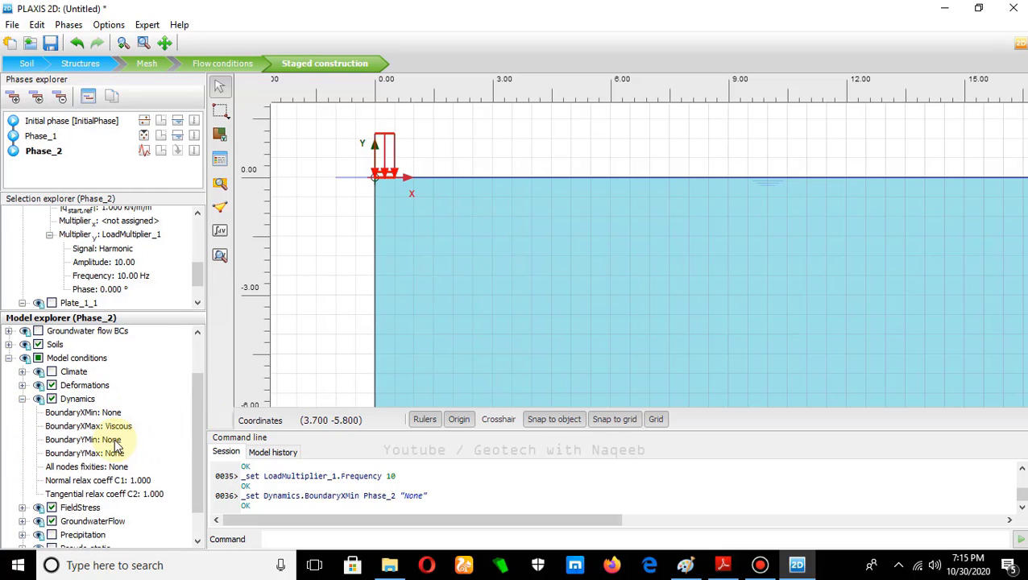
{"action": "left_click", "coordinate": [144, 442]}
{"action": "left_click", "coordinate": [184, 442]}
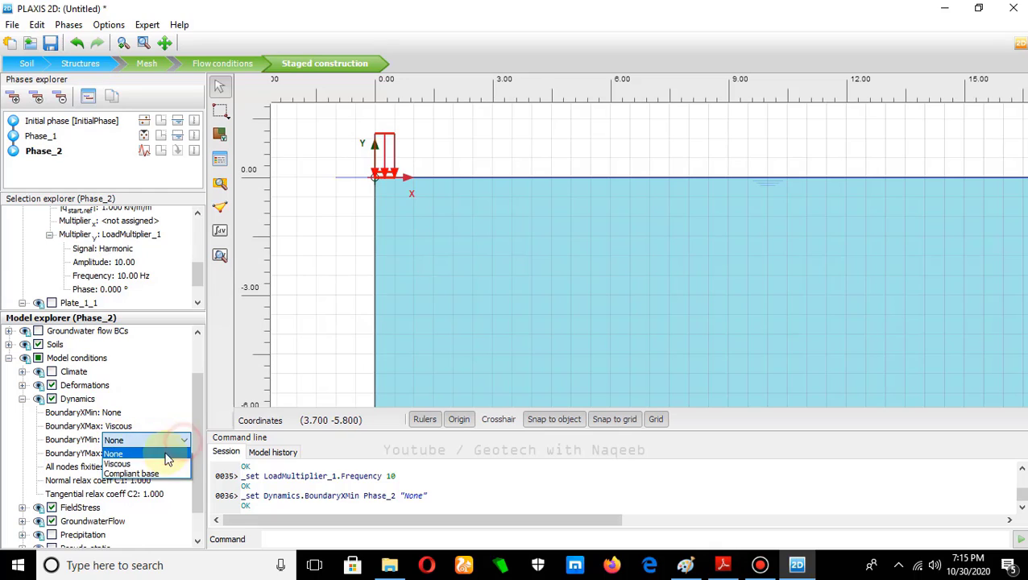
{"action": "left_click", "coordinate": [141, 465]}
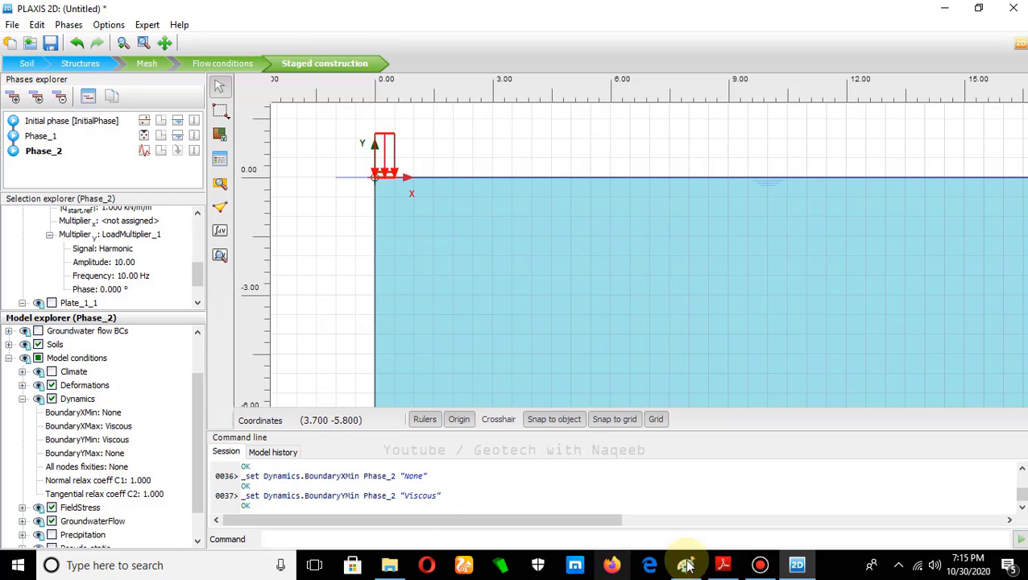
- Compare the Phase_2 settings with the PDF, consult its Phase 03 instructions and add a calculation phase after Phase_2
{"action": "left_click", "coordinate": [723, 564]}
{"action": "scroll", "coordinate": [471, 431], "scroll_direction": "down", "scroll_amount": 2}
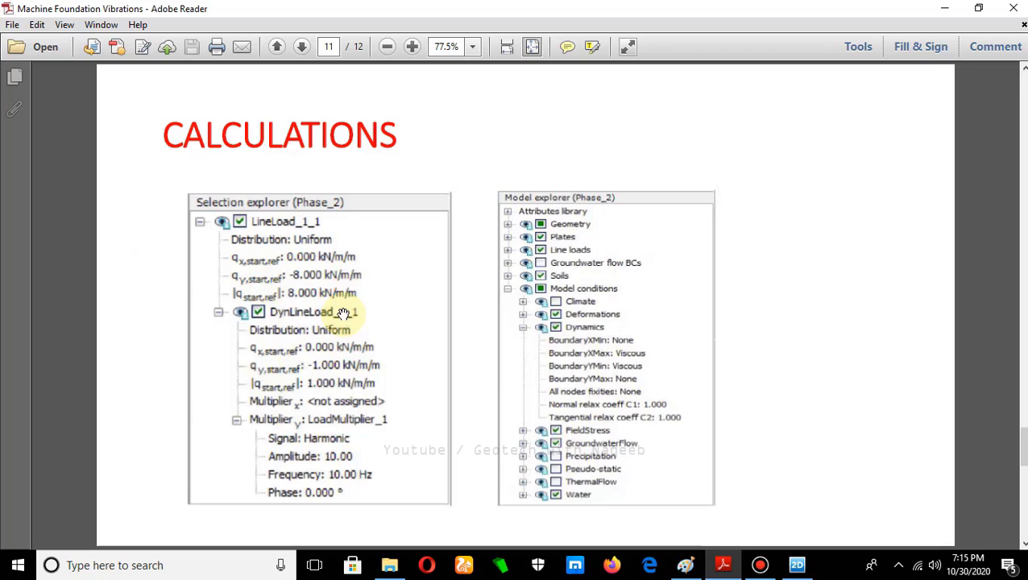
{"action": "scroll", "coordinate": [675, 381], "scroll_direction": "down", "scroll_amount": 2}
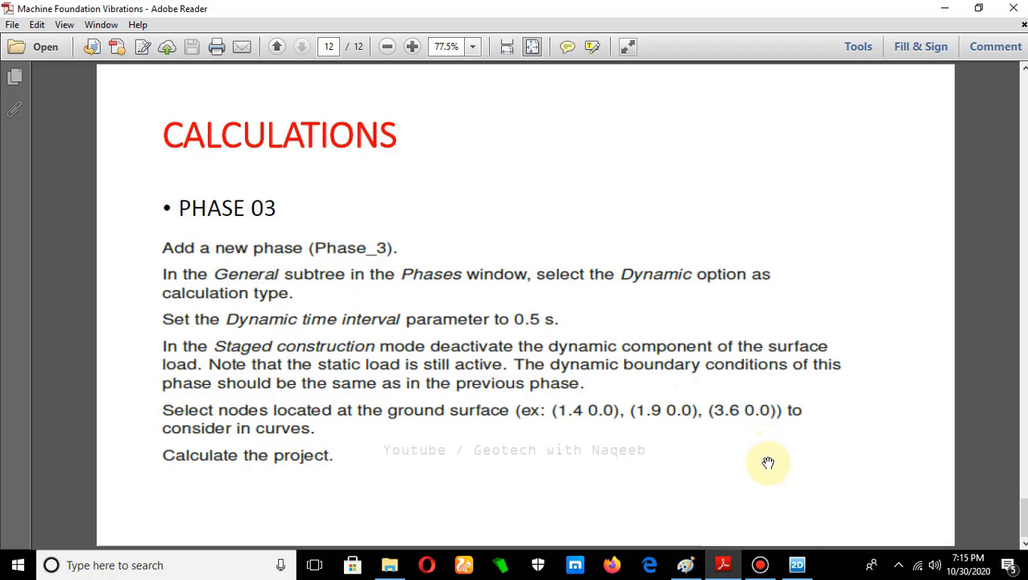
{"action": "left_click", "coordinate": [796, 563]}
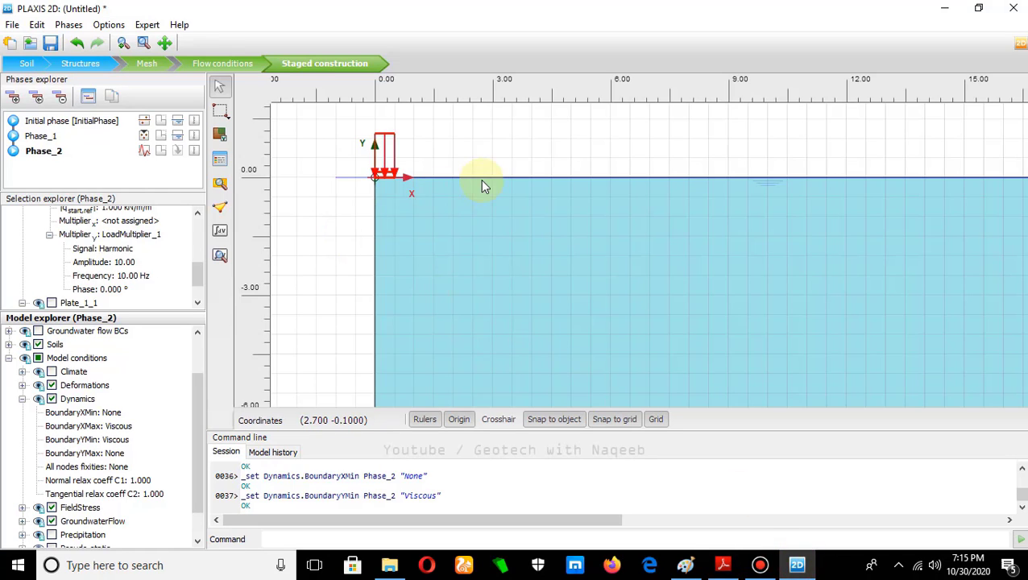
{"action": "left_click", "coordinate": [13, 97]}
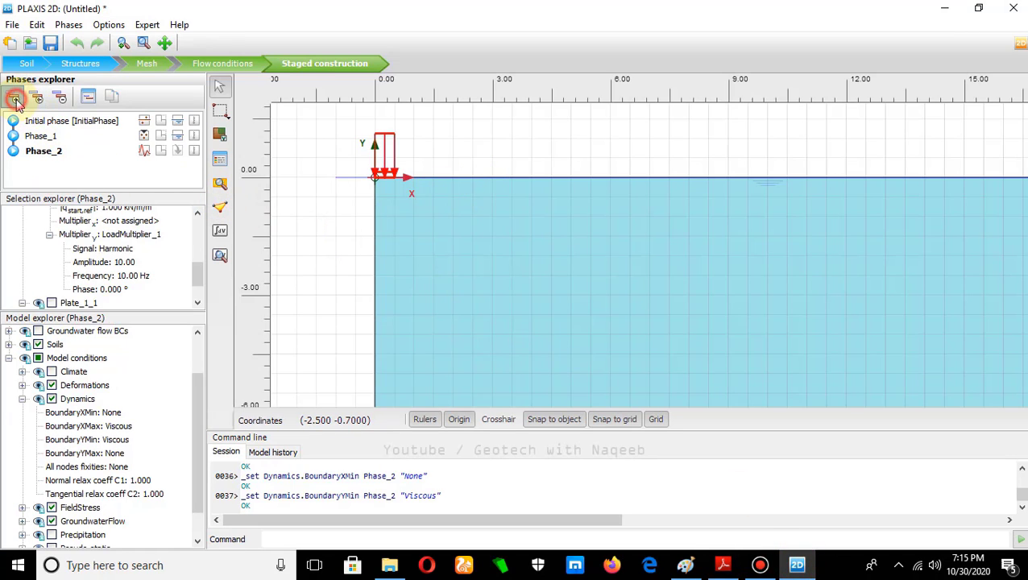
- Set Phase_3's calculation type to Dynamic with a dynamic time interval of 0.5 s and save the settings
{"action": "double_click", "coordinate": [37, 167]}
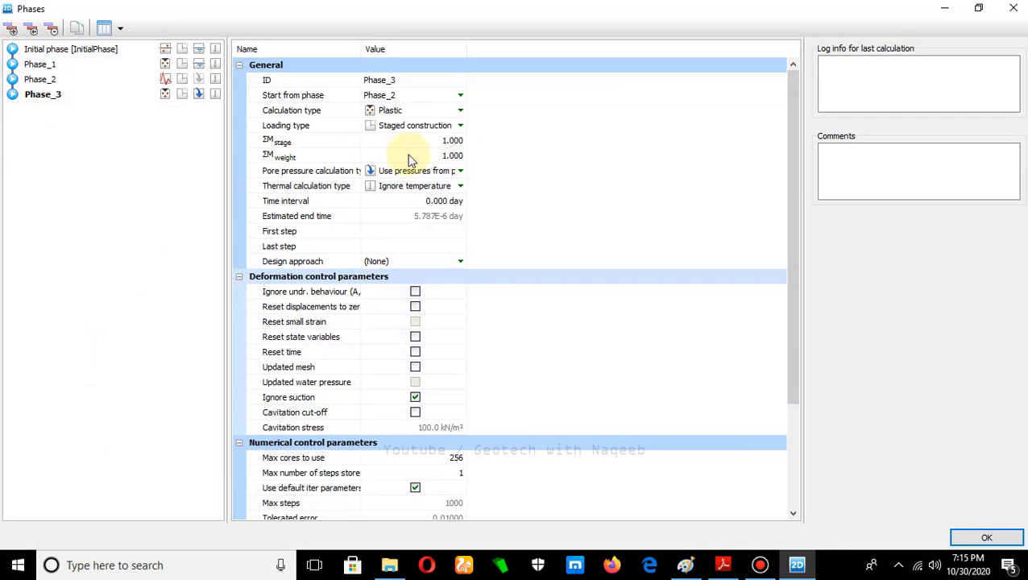
{"action": "left_click", "coordinate": [460, 112]}
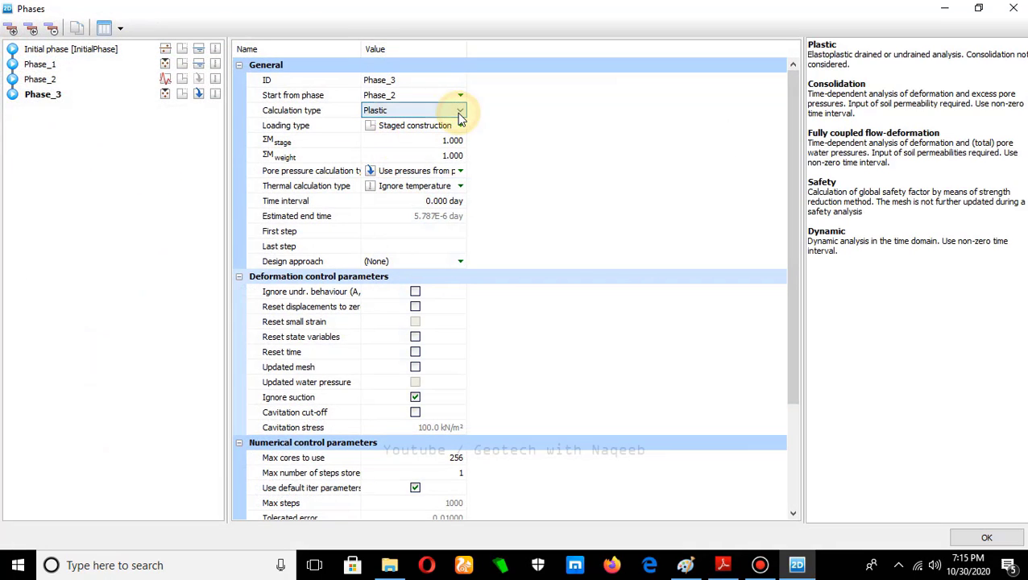
{"action": "left_click", "coordinate": [460, 110]}
{"action": "left_click", "coordinate": [389, 164]}
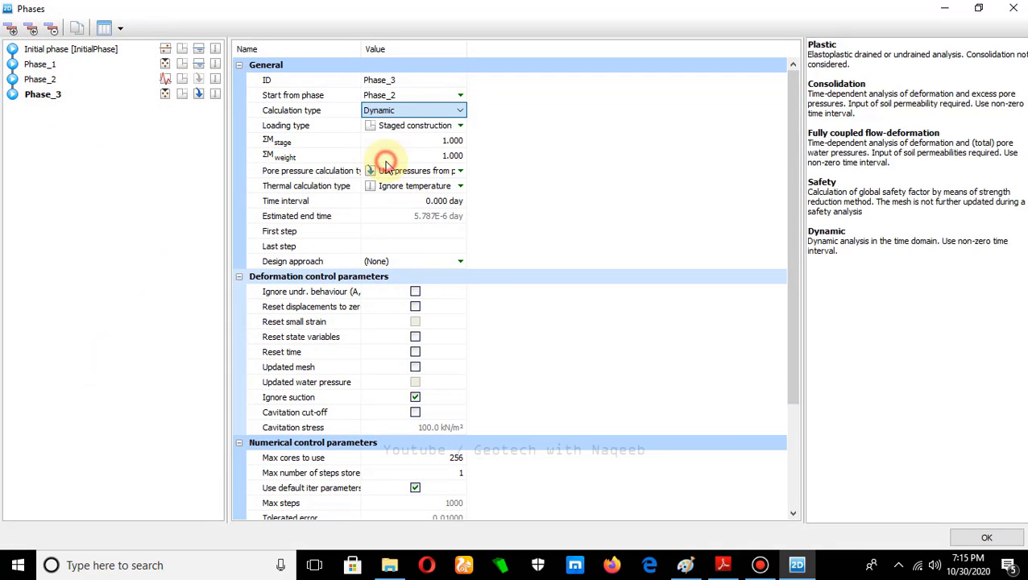
{"action": "left_click", "coordinate": [442, 172]}
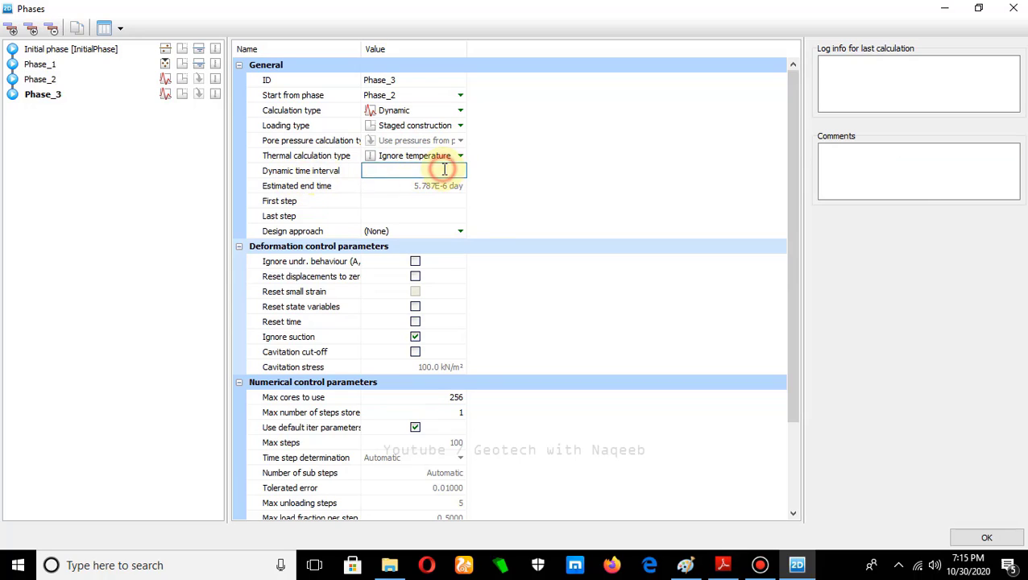
{"action": "type", "text": "0.5"}
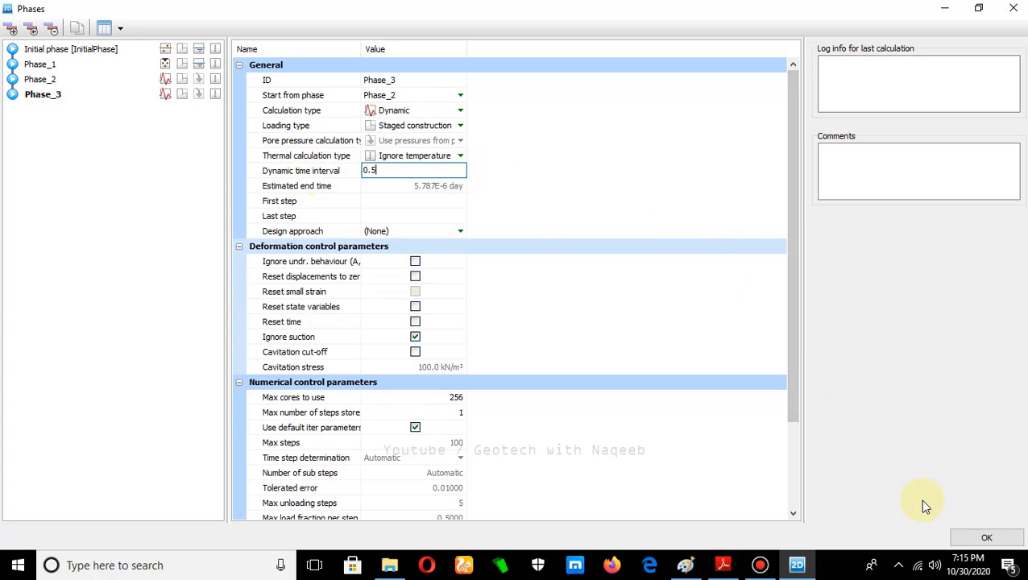
{"action": "left_click", "coordinate": [981, 535]}
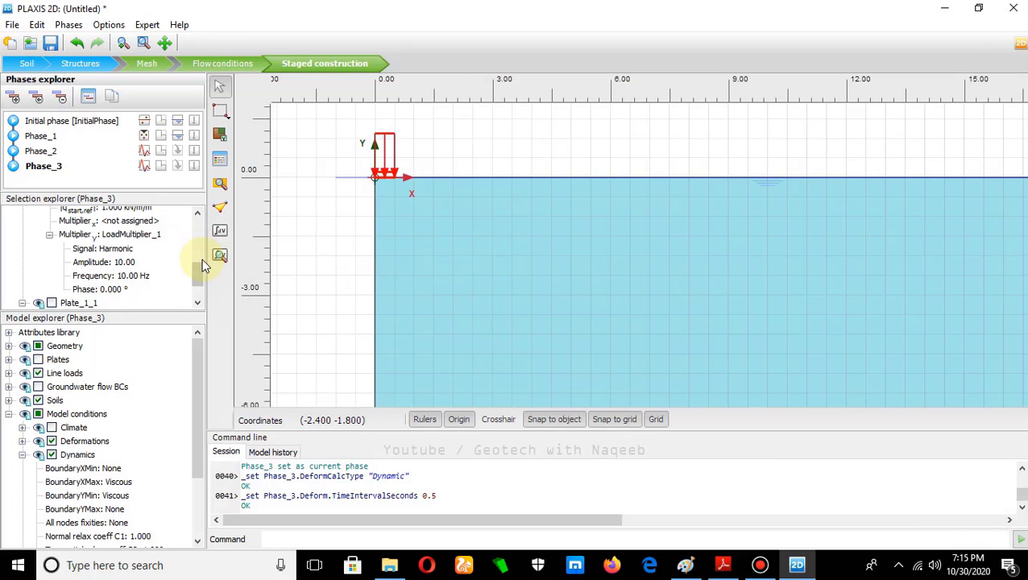
- Deactivate the dynamic component of the surface line load in Phase_3 and check the remaining Phase 03 instructions in the PDF
{"action": "left_click", "coordinate": [386, 176]}
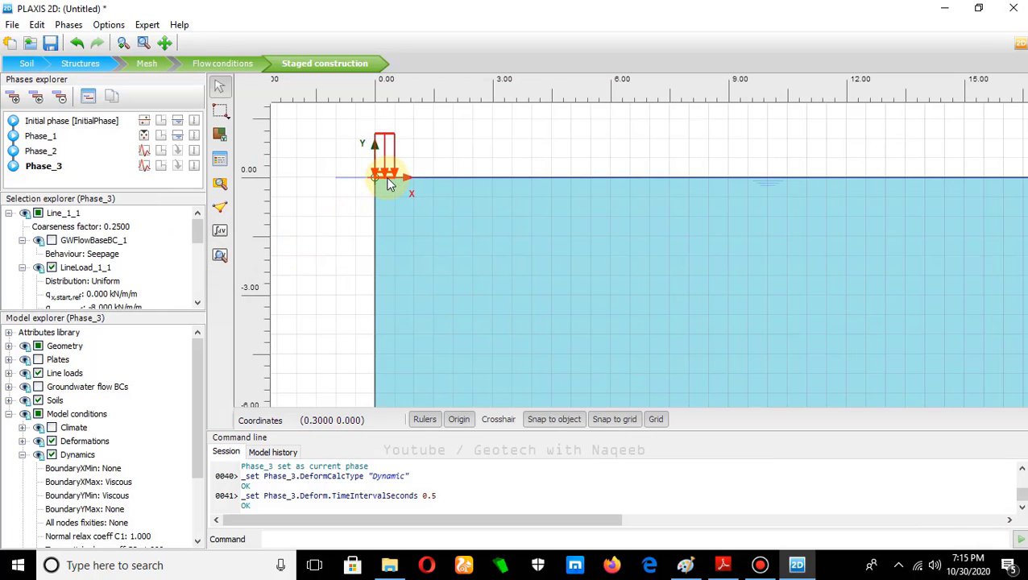
{"action": "left_click_drag", "start_coordinate": [198, 230], "coordinate": [197, 252]}
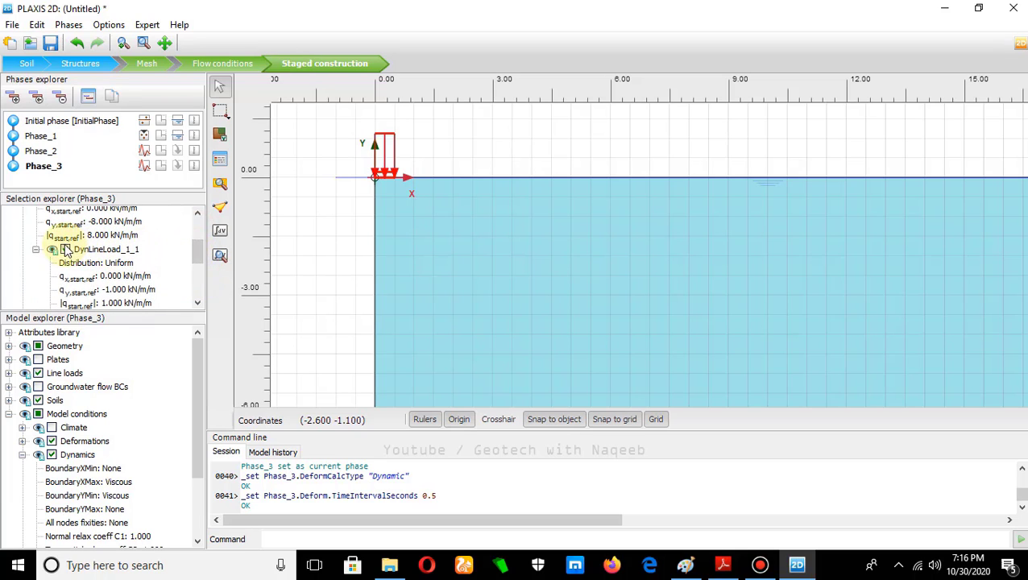
{"action": "left_click", "coordinate": [66, 250]}
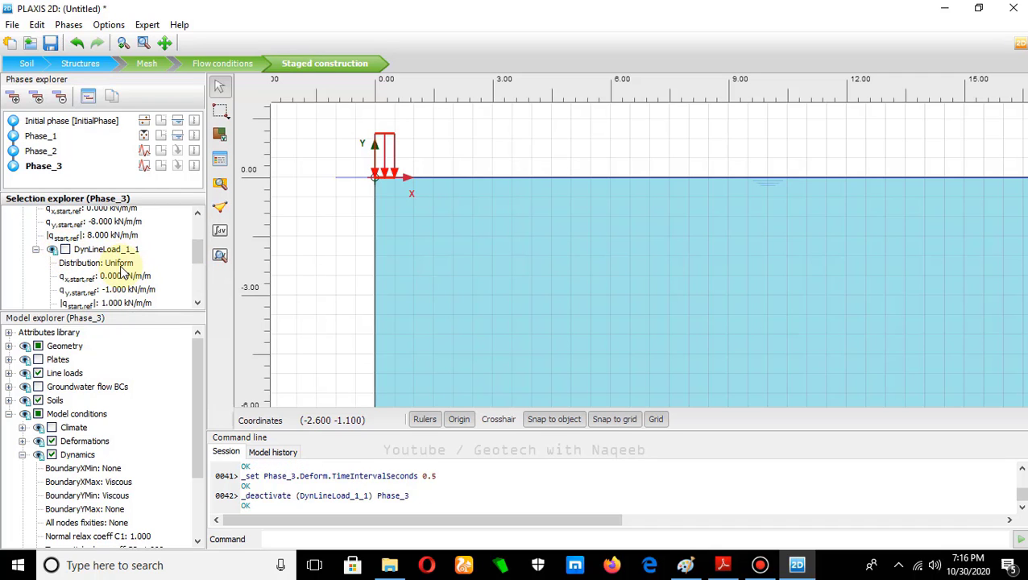
{"action": "left_click", "coordinate": [721, 567]}
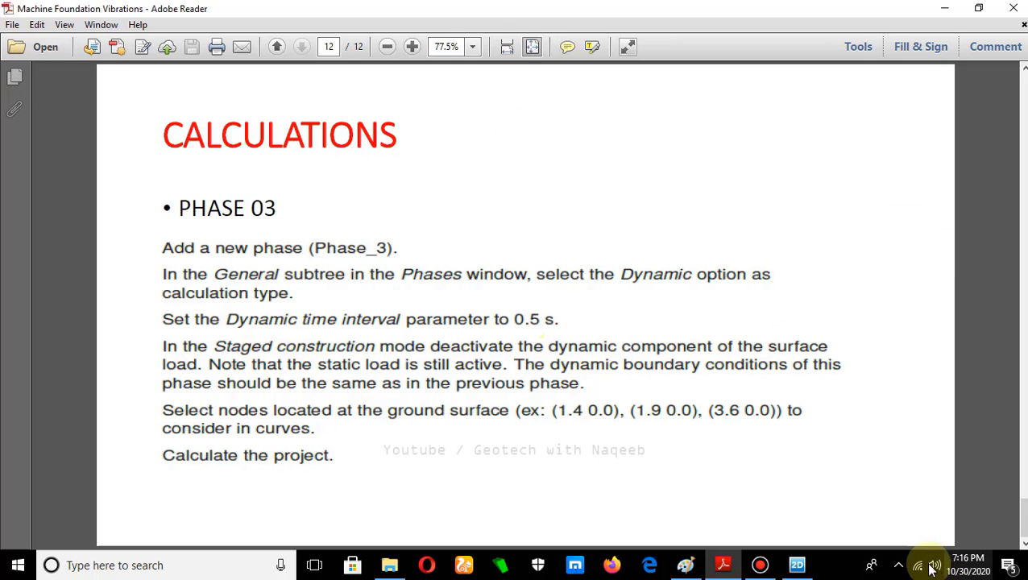
{"action": "left_click", "coordinate": [795, 567]}
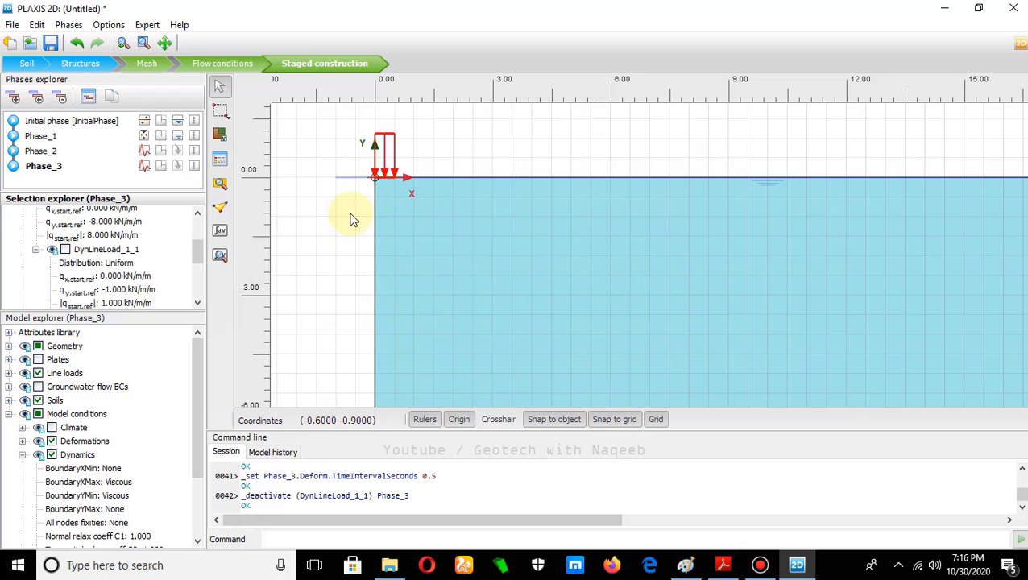
- Select the ground-surface node at (1.46, 0.00) as a point for curves and update the calculation model with it
{"action": "left_click", "coordinate": [227, 214]}
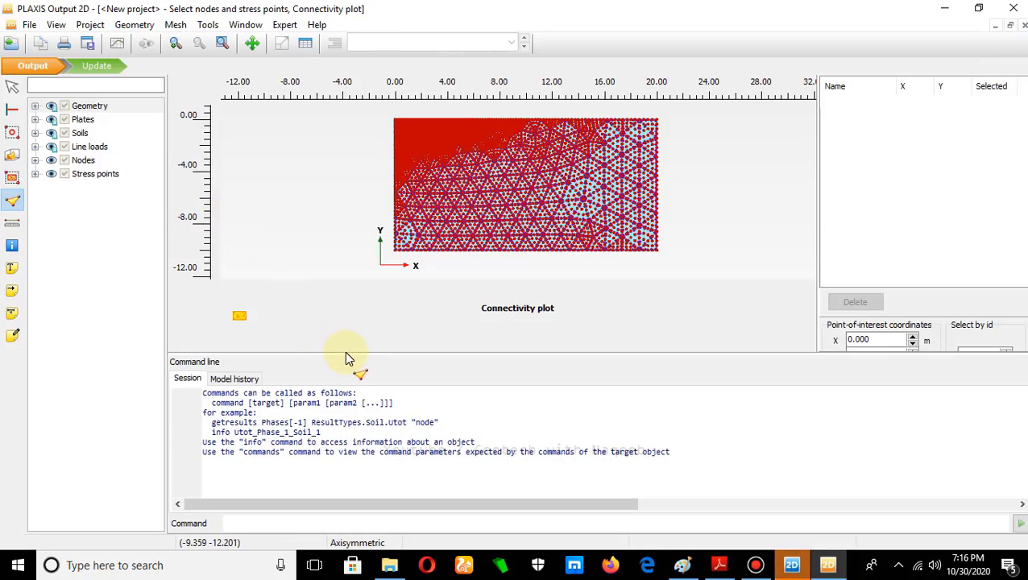
{"action": "left_click_drag", "start_coordinate": [345, 352], "coordinate": [331, 501]}
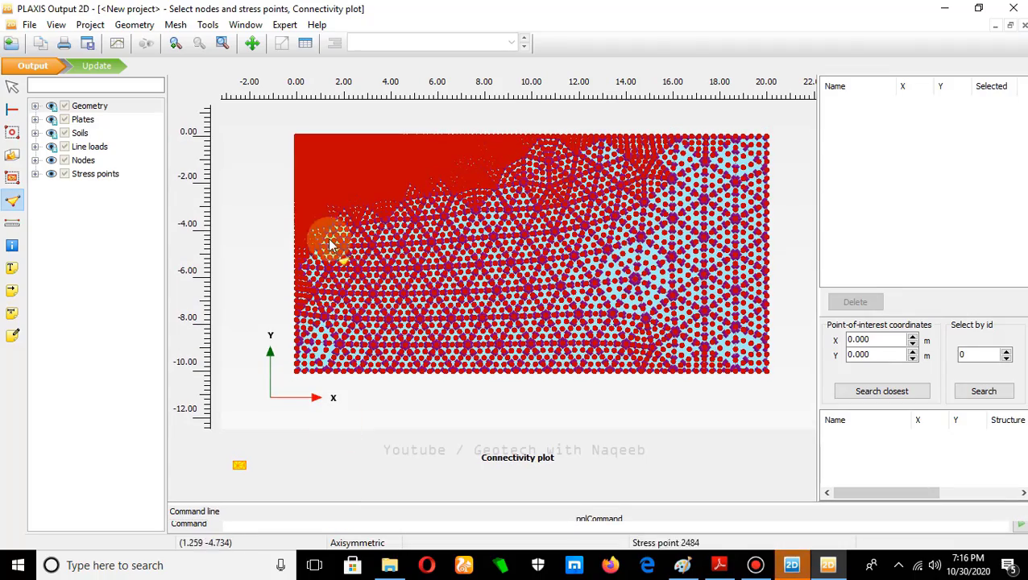
{"action": "scroll", "coordinate": [321, 156], "scroll_direction": "up", "scroll_amount": 4}
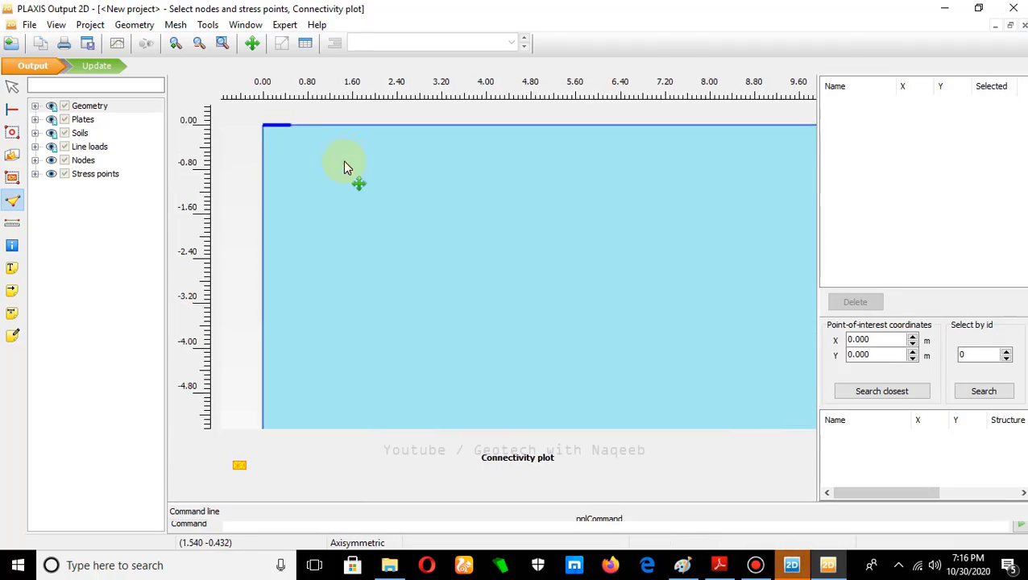
{"action": "left_click_drag", "start_coordinate": [344, 167], "coordinate": [299, 227]}
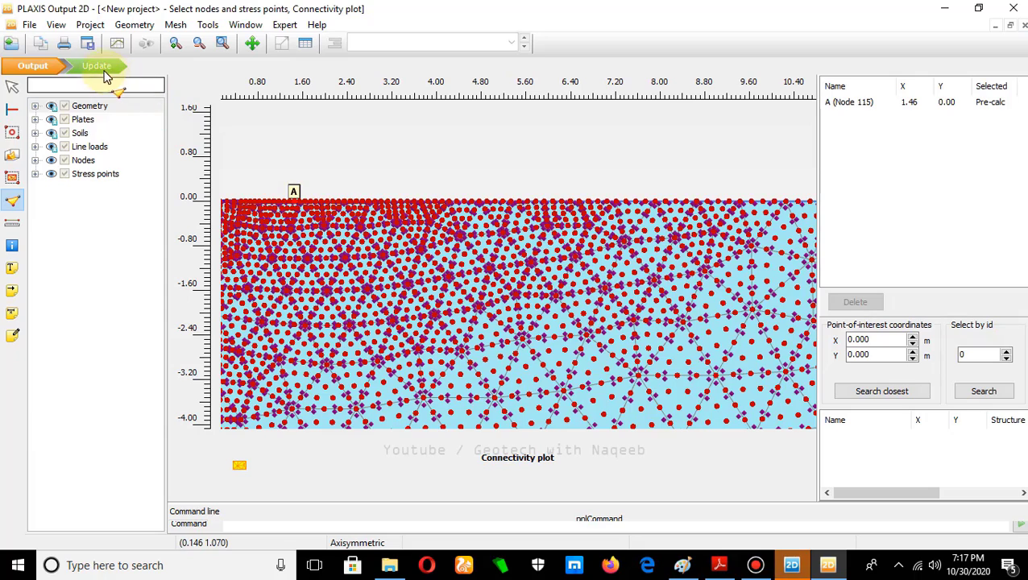
{"action": "left_click", "coordinate": [98, 68]}
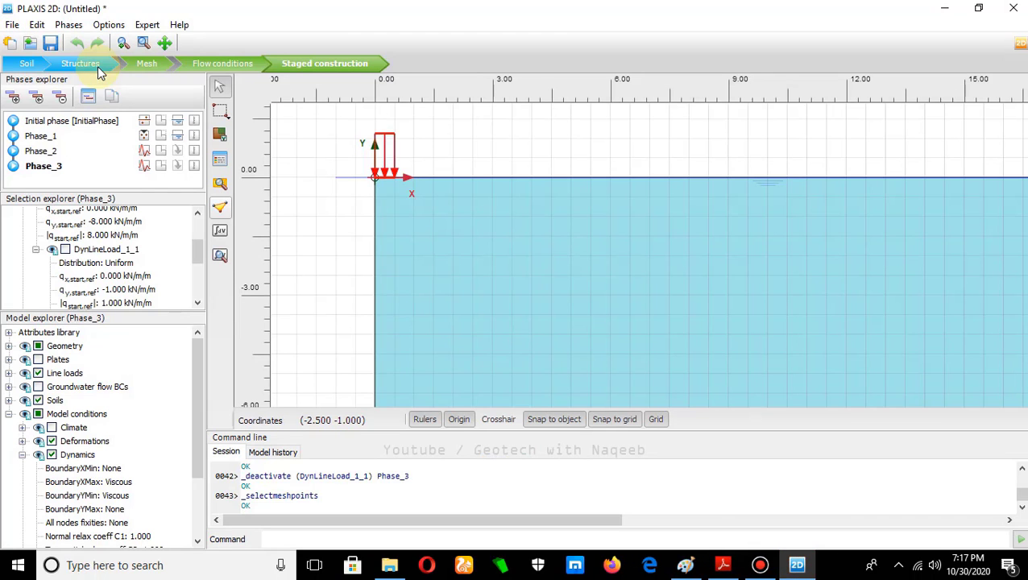
- Calculate the project and examine the deformed mesh of Phase_3 along the ground surface
{"action": "left_click", "coordinate": [220, 233]}
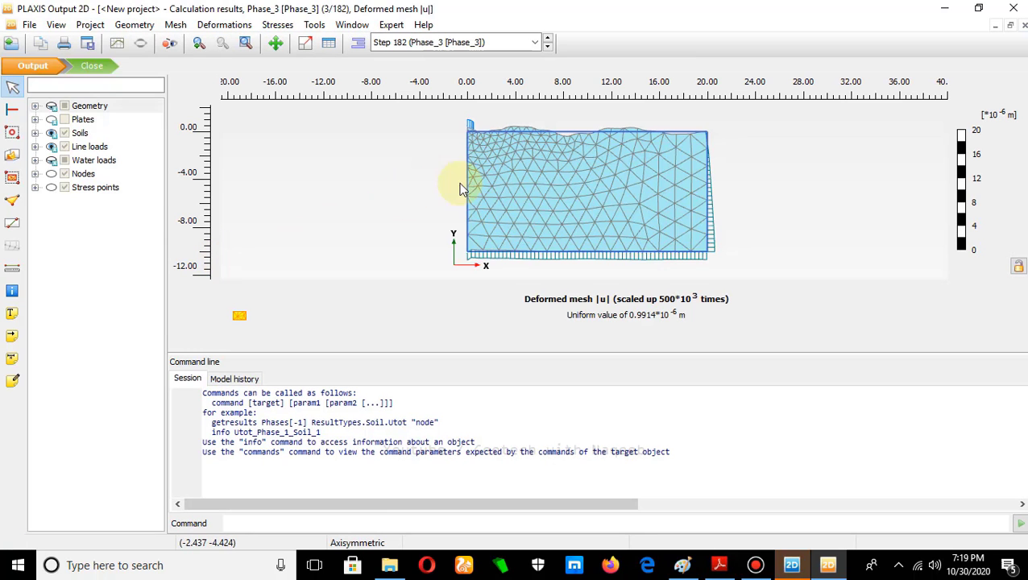
{"action": "scroll", "coordinate": [526, 187], "scroll_direction": "up", "scroll_amount": 2}
{"action": "left_click_drag", "start_coordinate": [536, 166], "coordinate": [484, 216]}
{"action": "scroll", "coordinate": [532, 161], "scroll_direction": "down", "scroll_amount": 1}
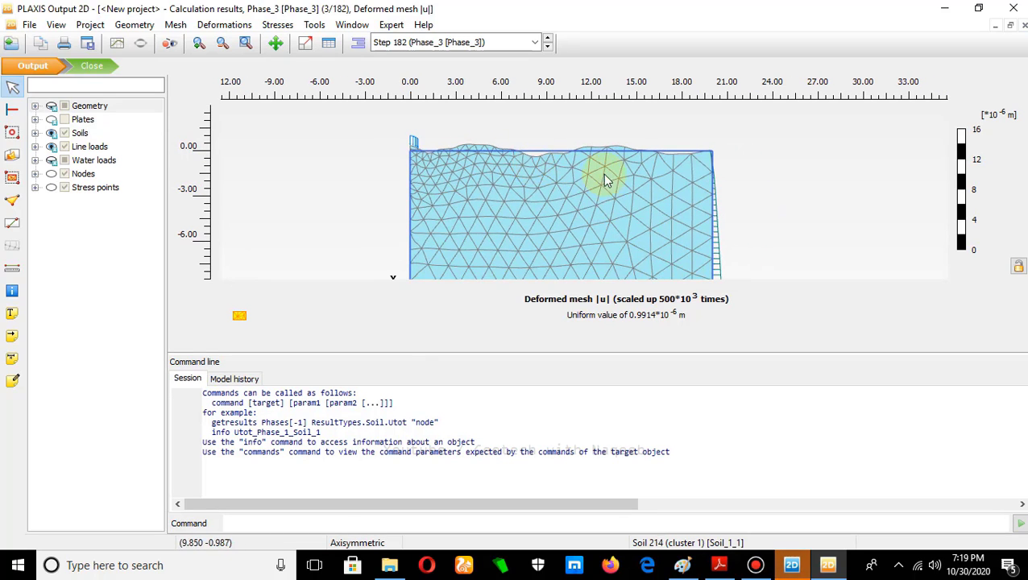
{"action": "scroll", "coordinate": [390, 145], "scroll_direction": "up", "scroll_amount": 5}
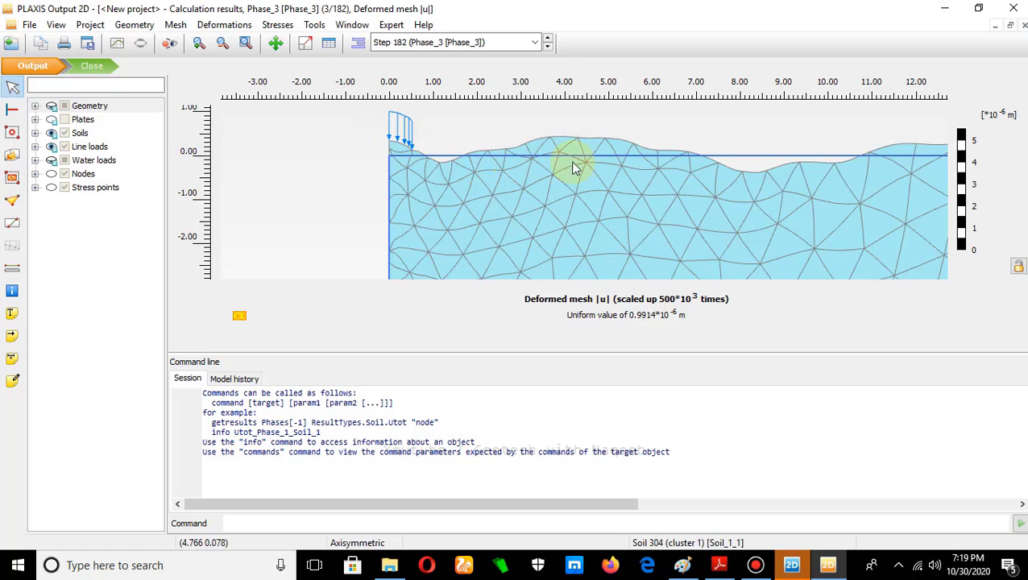
{"action": "scroll", "coordinate": [641, 182], "scroll_direction": "down", "scroll_amount": 2}
{"action": "scroll", "coordinate": [643, 180], "scroll_direction": "down", "scroll_amount": 1}
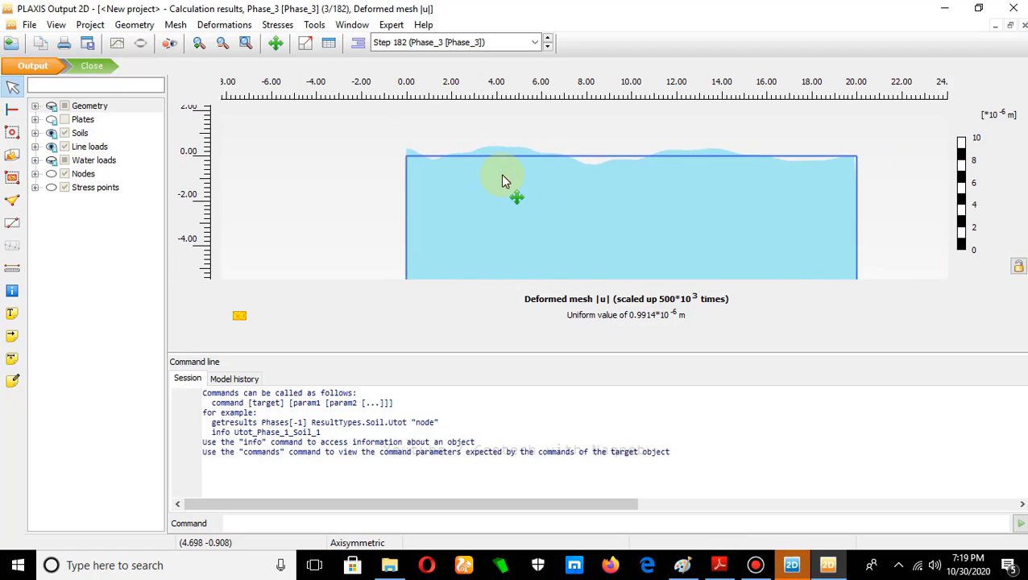
{"action": "scroll", "coordinate": [503, 173], "scroll_direction": "down", "scroll_amount": 1}
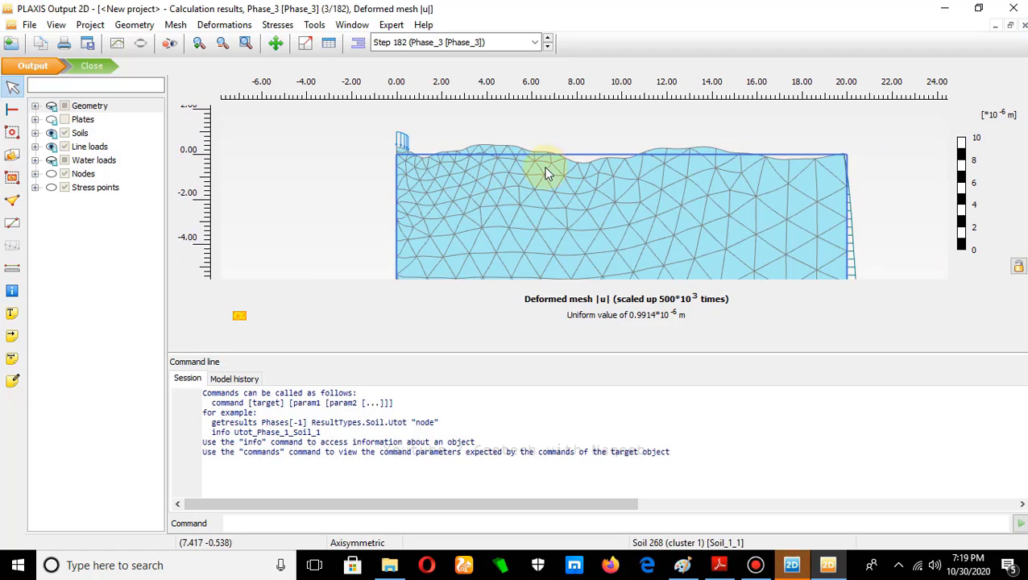
- Display the vertical total displacements u_y for Phase_3 and inspect their distribution in the soil
{"action": "left_click", "coordinate": [224, 25]}
{"action": "mouse_move", "coordinate": [294, 68]}
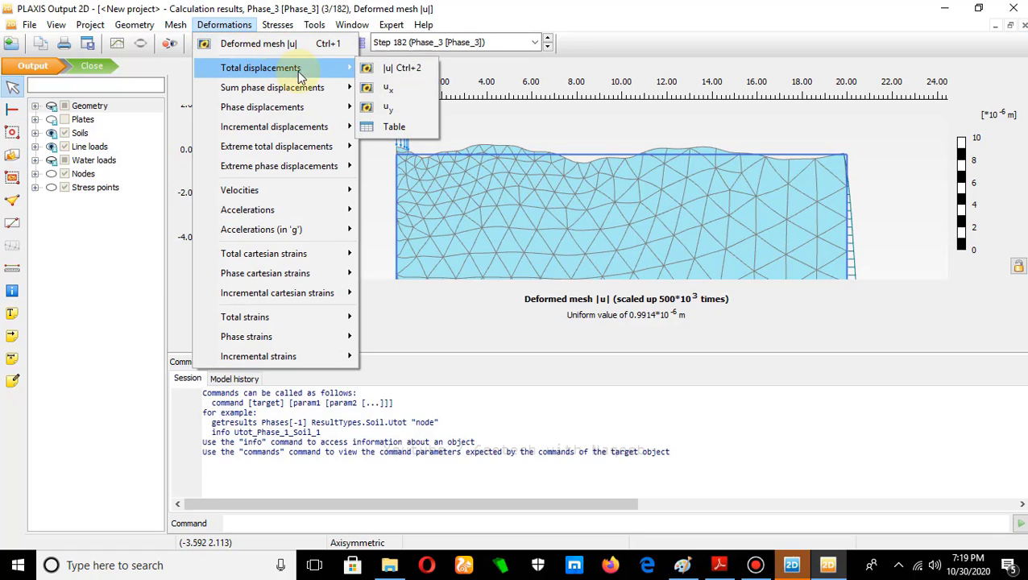
{"action": "left_click", "coordinate": [373, 108]}
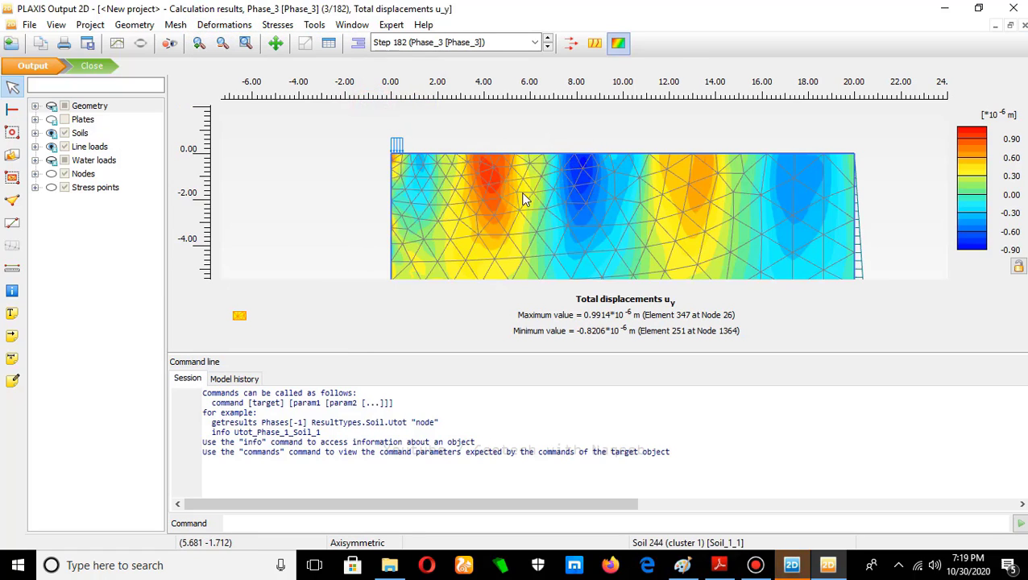
{"action": "scroll", "coordinate": [540, 205], "scroll_direction": "down", "scroll_amount": 2}
{"action": "scroll", "coordinate": [556, 204], "scroll_direction": "up", "scroll_amount": 1}
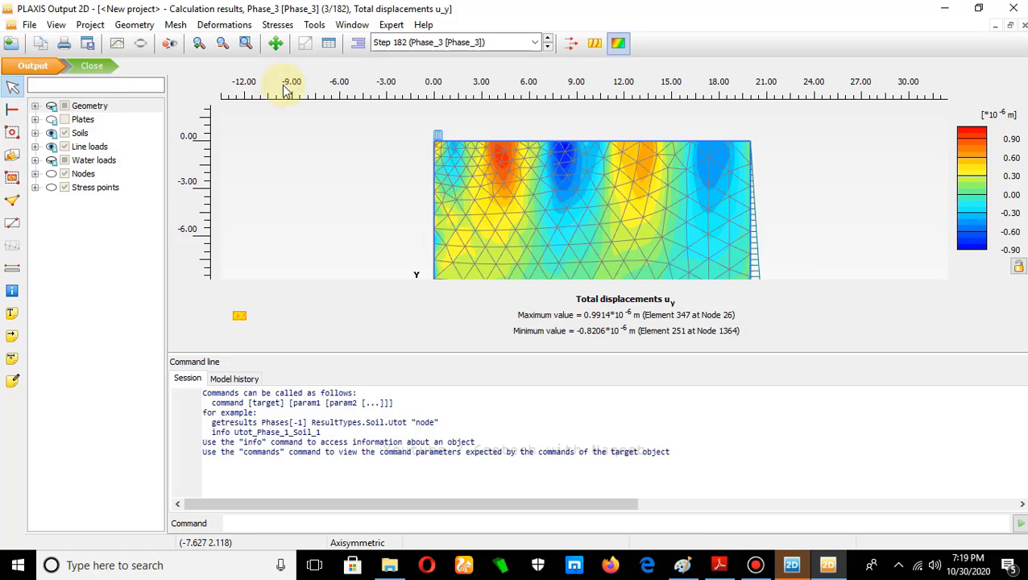
- Display the Cartesian total stress σ_yy distribution for Phase_3
{"action": "left_click", "coordinate": [226, 25]}
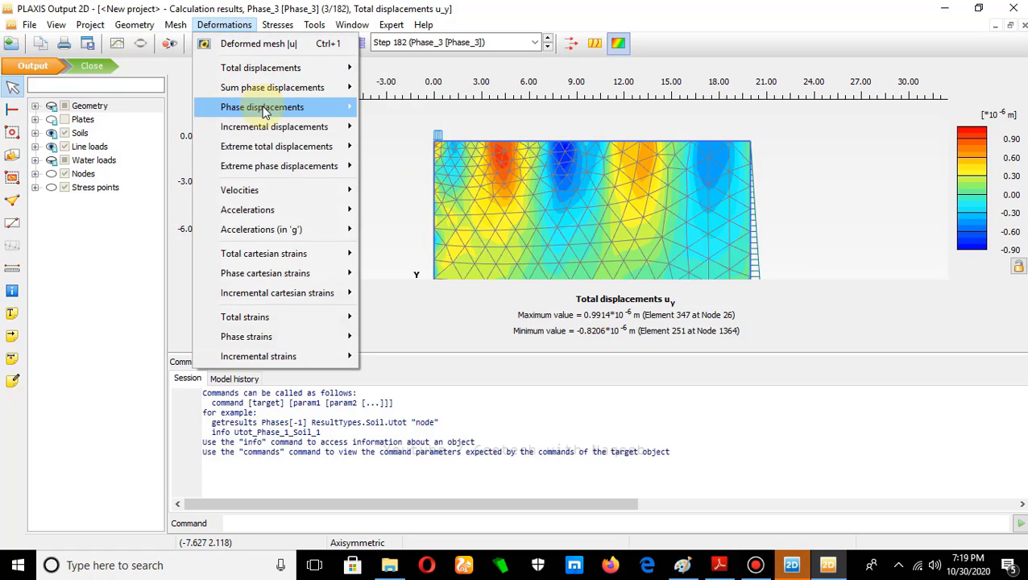
{"action": "mouse_move", "coordinate": [283, 31]}
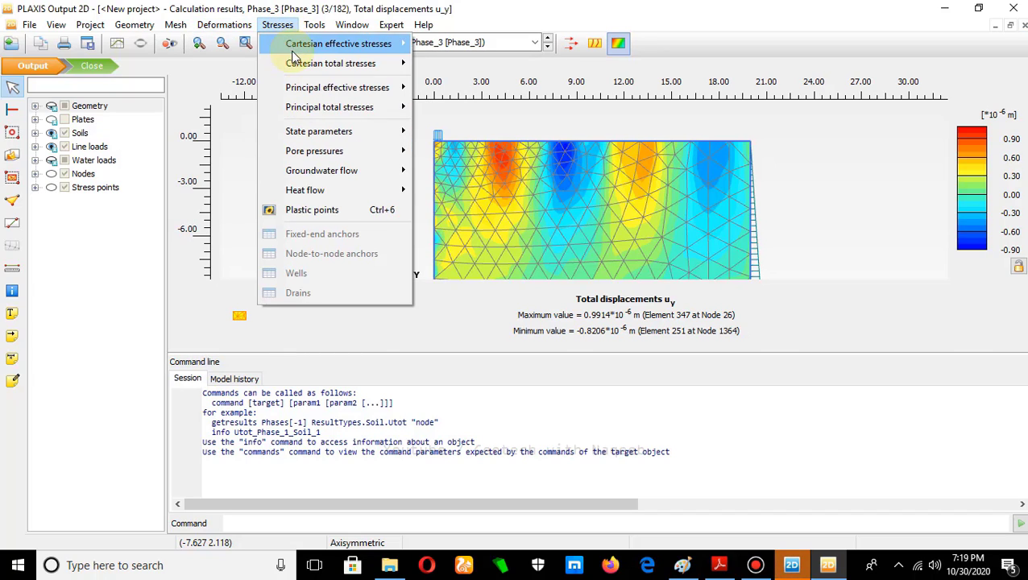
{"action": "mouse_move", "coordinate": [302, 65]}
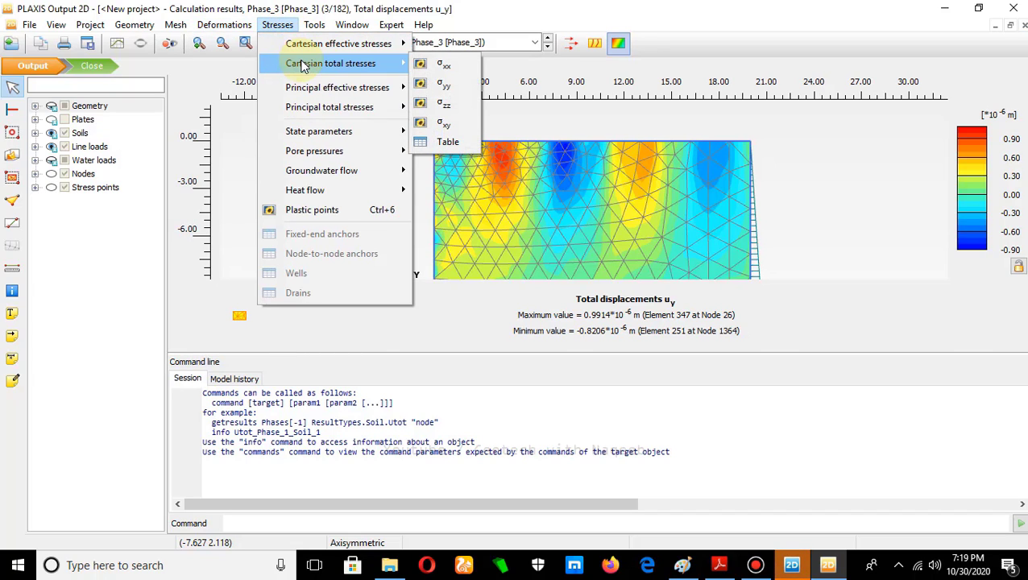
{"action": "left_click", "coordinate": [451, 85]}
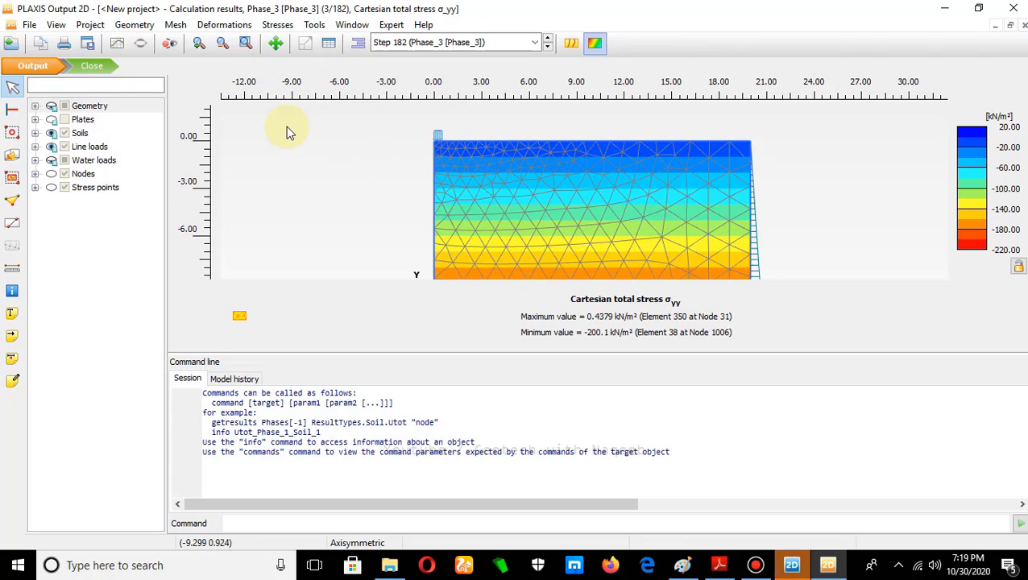
- Create a new chart in the curves manager with the project's Dynamic time on the X-axis
{"action": "left_click", "coordinate": [124, 50]}
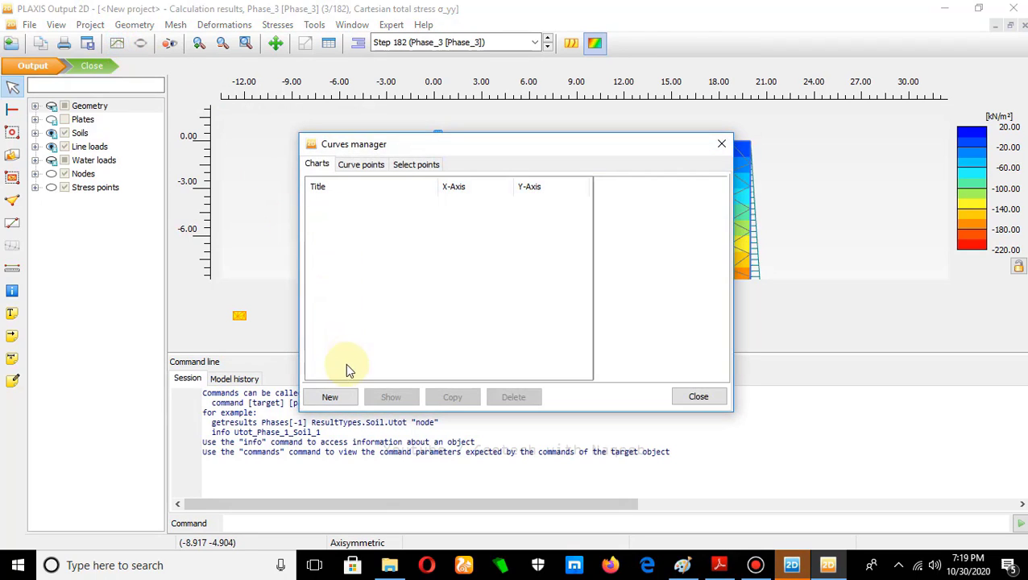
{"action": "left_click", "coordinate": [331, 396]}
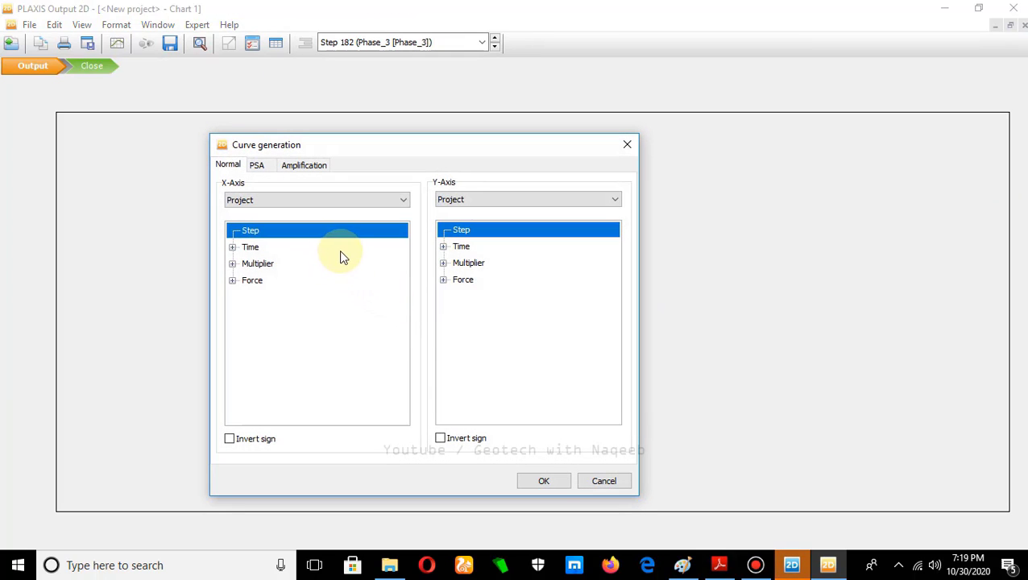
{"action": "left_click", "coordinate": [232, 248]}
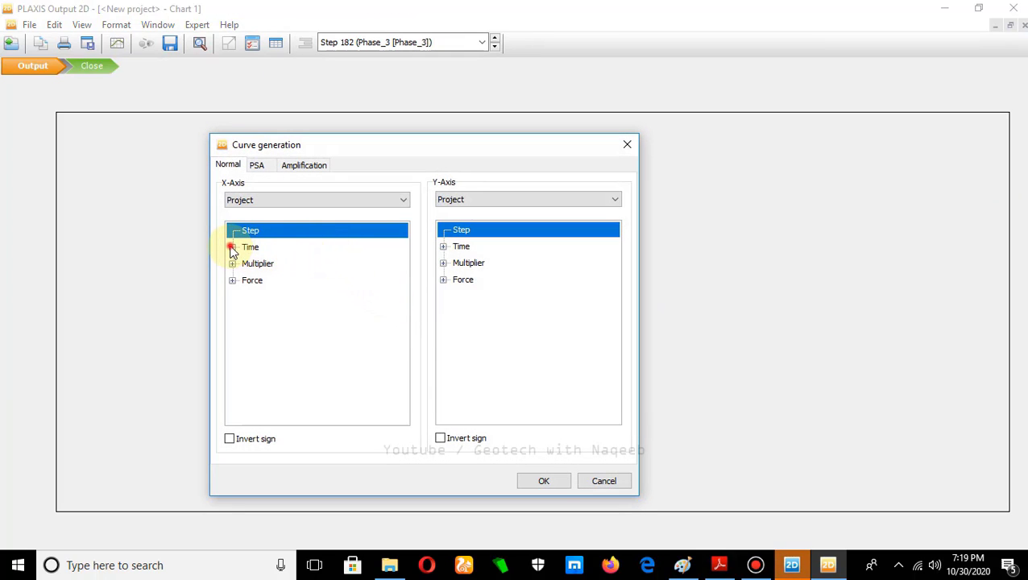
{"action": "left_click", "coordinate": [266, 280]}
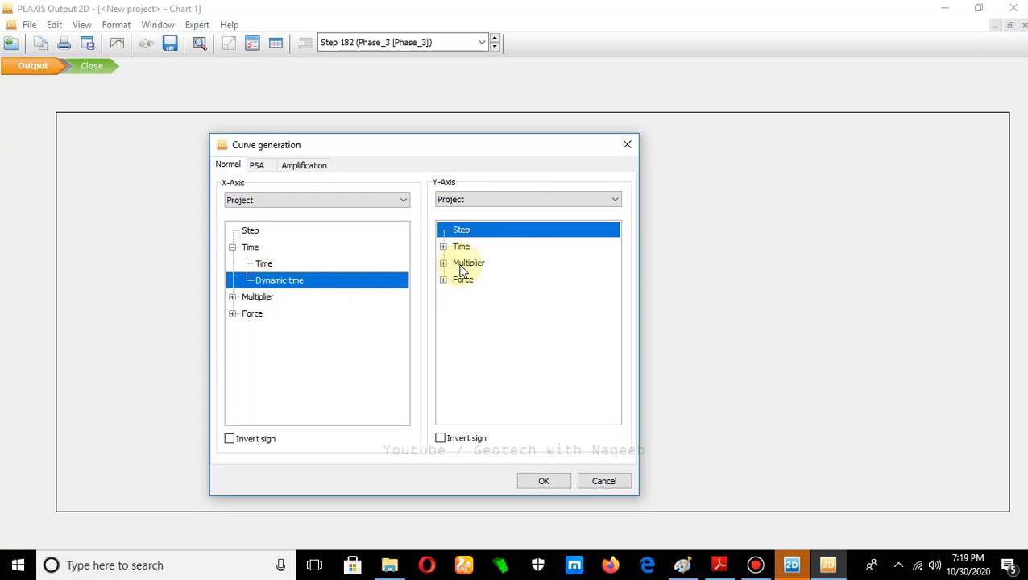
- Set the chart's Y-axis to total displacement u_y of point A (1.46 / 0.00) and generate the curve
{"action": "left_click", "coordinate": [614, 200]}
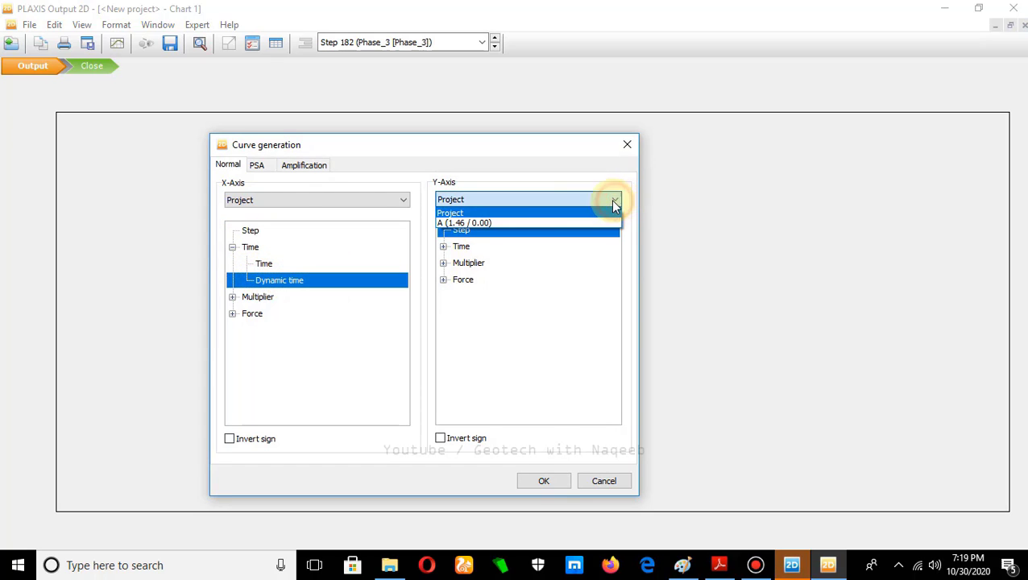
{"action": "left_click", "coordinate": [513, 223]}
{"action": "left_click", "coordinate": [444, 231]}
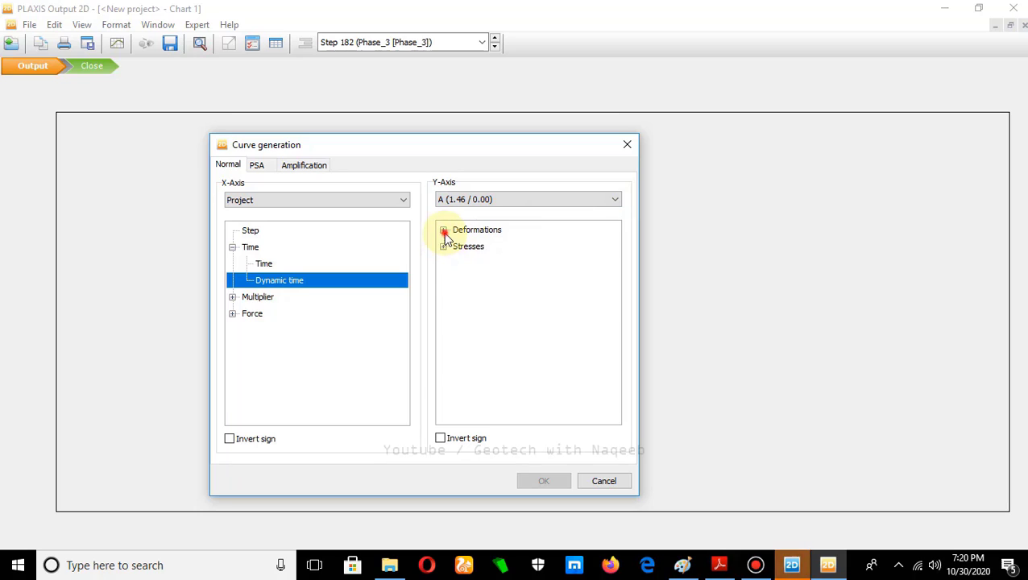
{"action": "left_click", "coordinate": [457, 279]}
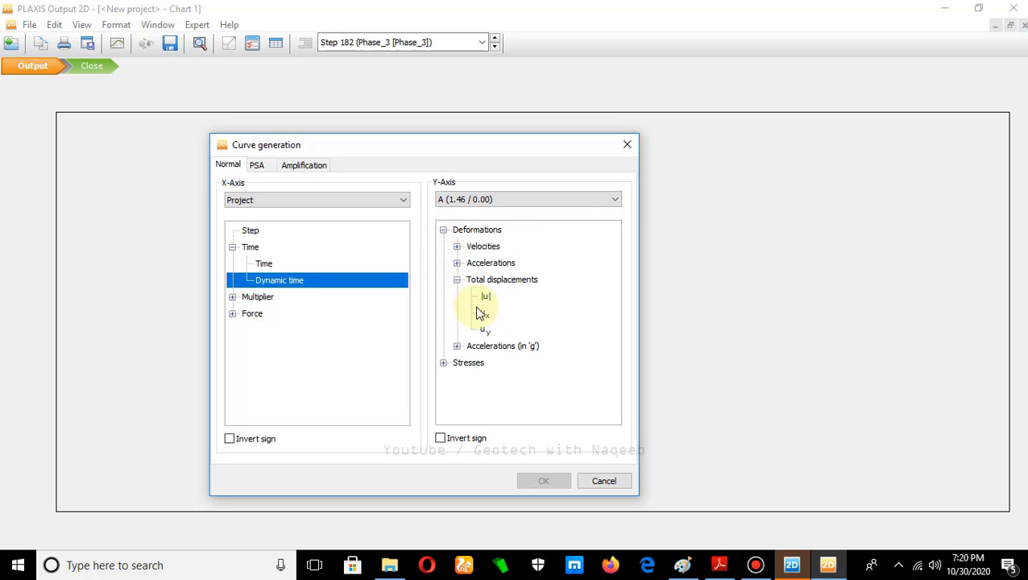
{"action": "left_click", "coordinate": [484, 329]}
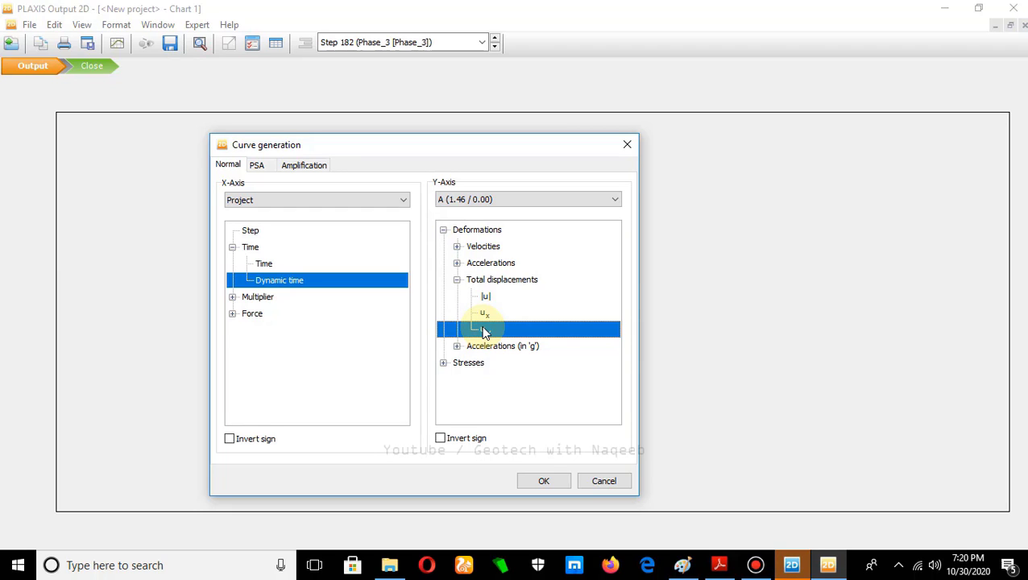
{"action": "left_click", "coordinate": [538, 482]}
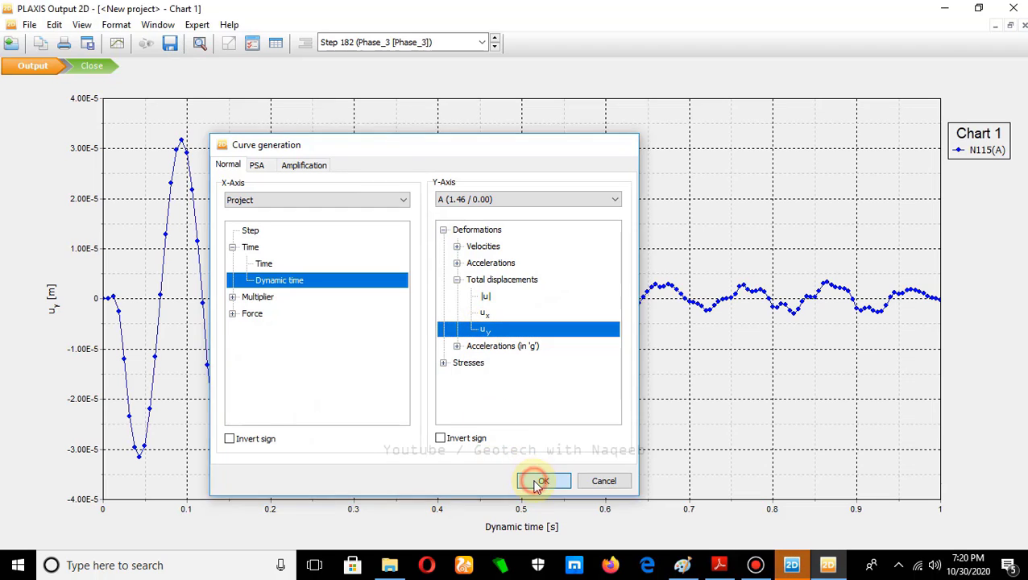